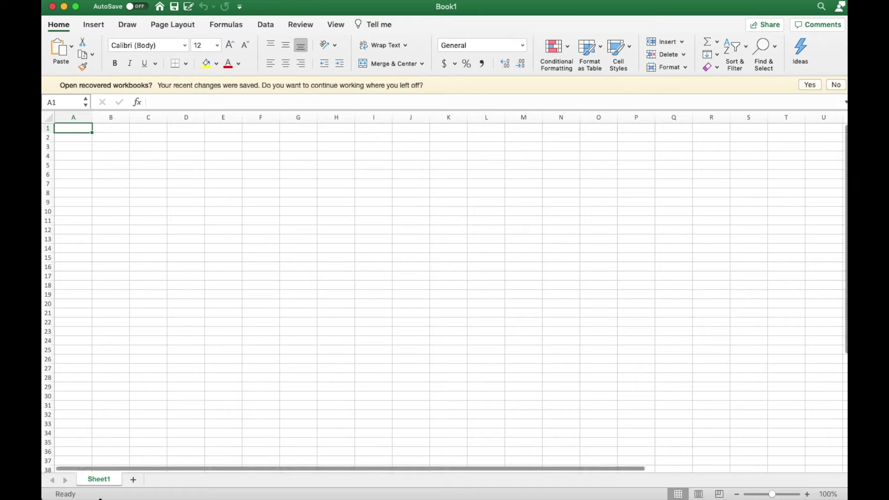
Step: Rename the worksheet Sheet1 as Transactions
double_click(100, 480)
text(Transactions)
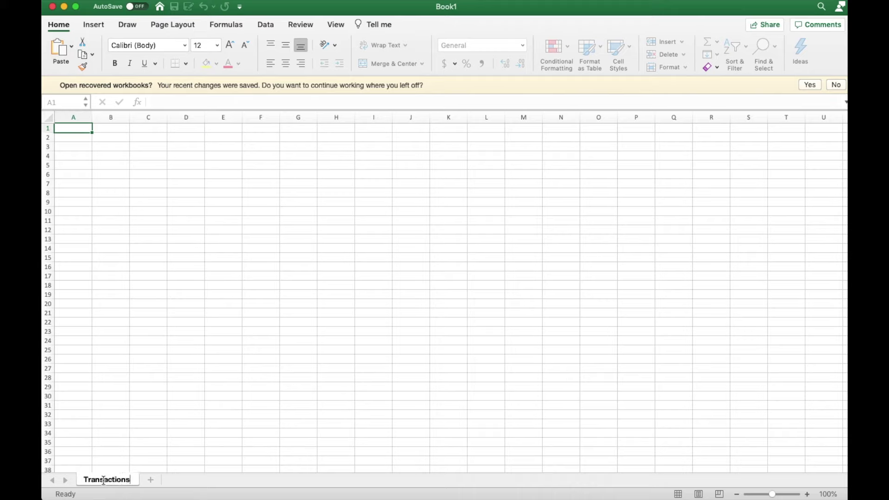
key(Return)
click(69, 127)
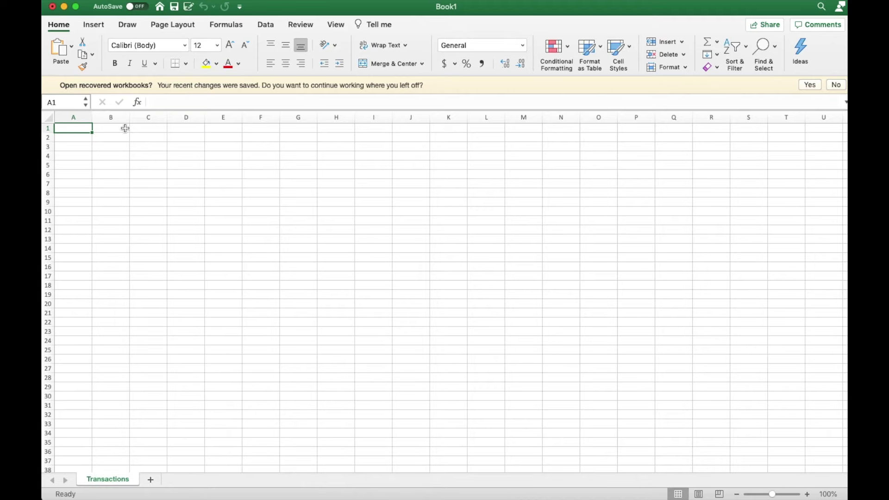
text(Mont)
key(BackSpace)
key(BackSpace)
key(BackSpace)
key(BackSpace)
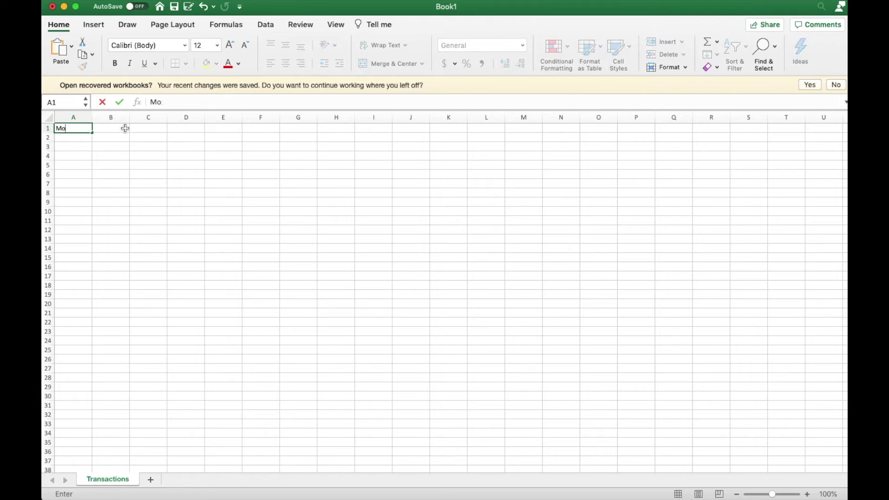
text(April)
key(BackSpace)
key(BackSpace)
key(BackSpace)
key(BackSpace)
key(BackSpace)
Step: Enter the headers Date and Description in A1:B1 and move both cells down to row 2
text(Date)
key(Tab)
text(Description)
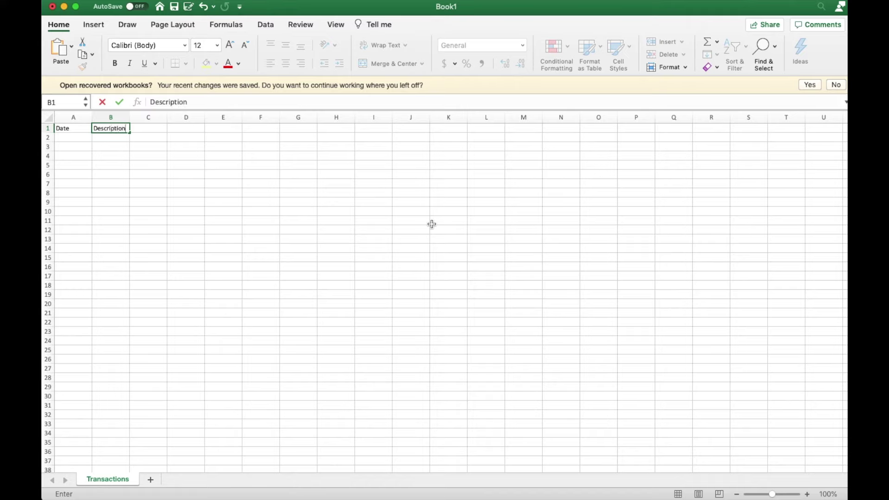
key(Tab)
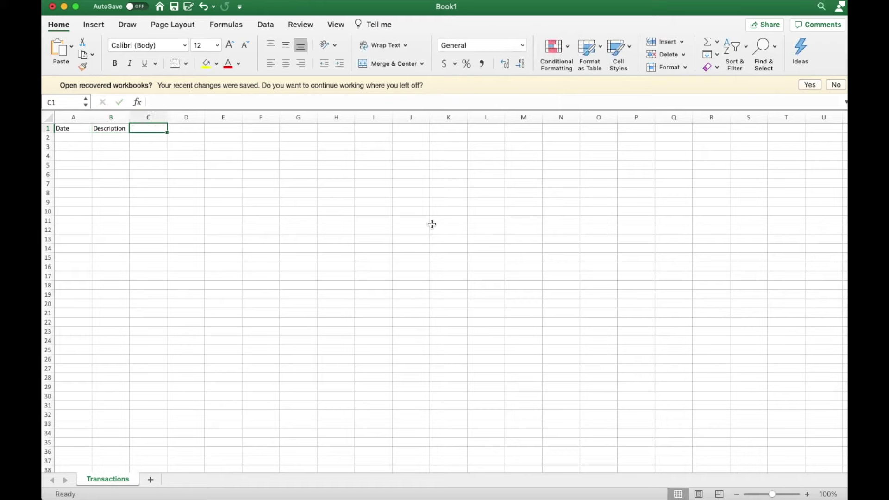
drag(63, 129, 104, 141)
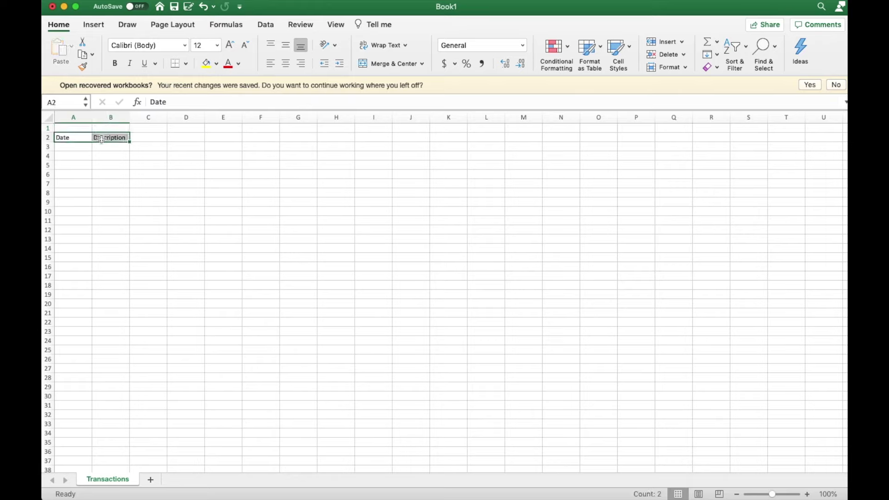
Step: Enter the heading Assets in C1 with the account names Cash, Receivables, Inventory and Equipment in C2:F2
click(159, 130)
text(Assets)
key(Return)
text(Cash)
key(Tab)
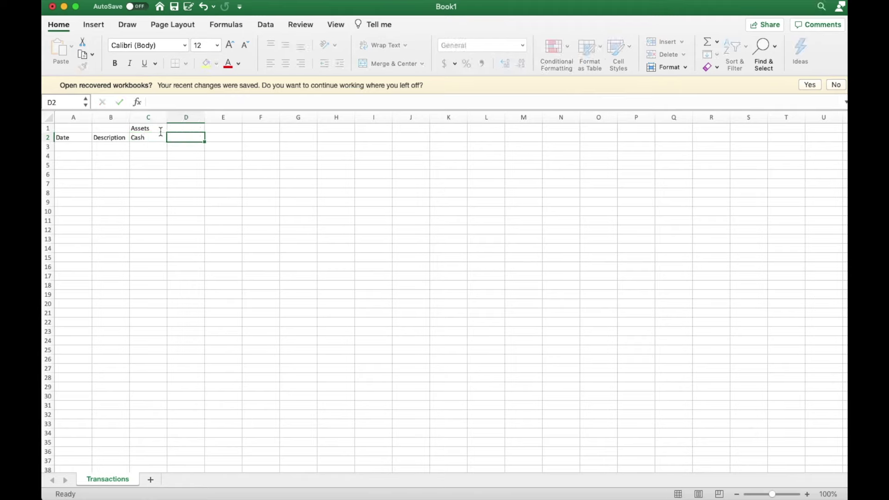
text(Receivables)
key(Tab)
text(Inventory)
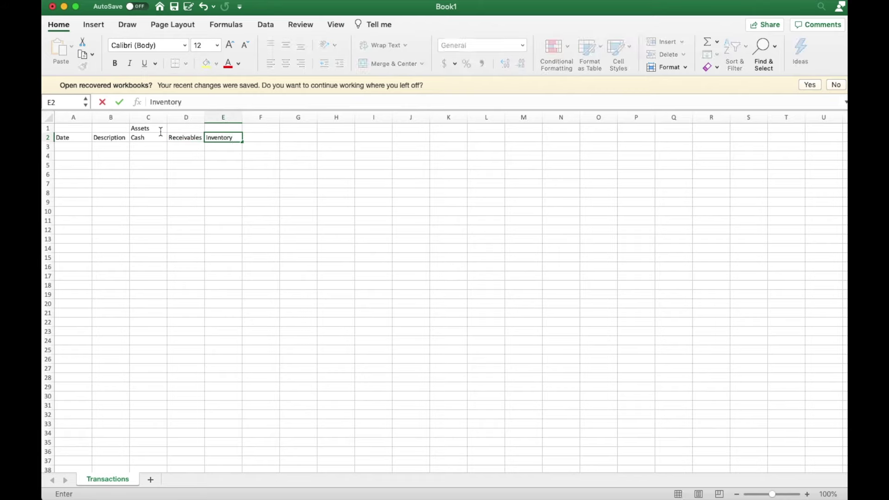
key(Tab)
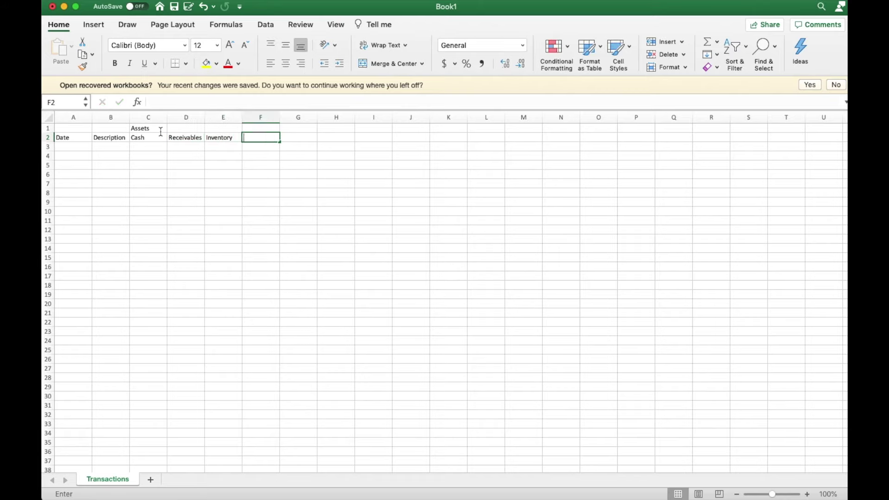
text(Equipment)
key(Tab)
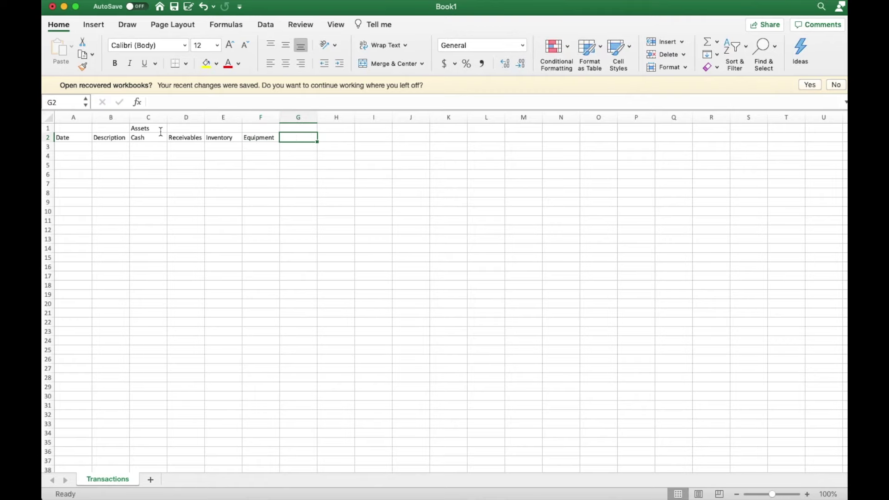
Step: Enter the heading Liabilities in G1 with the account name Equip. Loan beneath it in G2
key(Up)
text(Liabilities)
key(Return)
text(Equip. Loan)
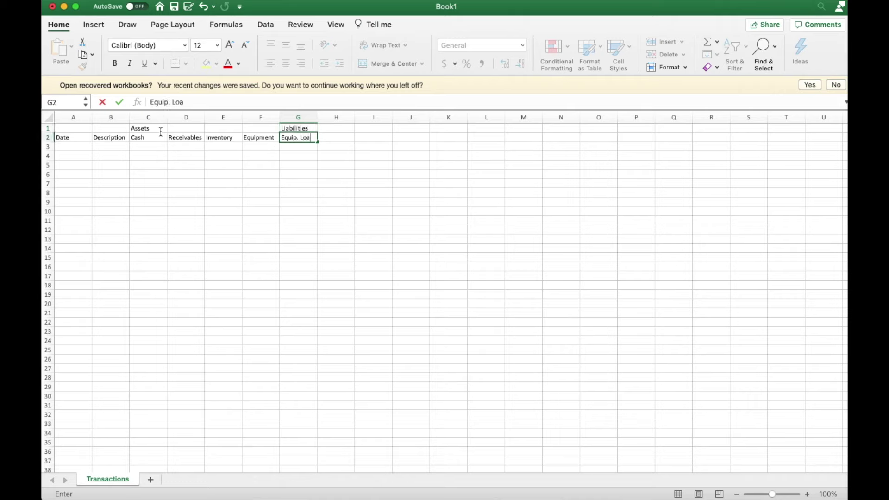
key(Tab)
Step: Enter Equity as the account name in H2 and as the category heading in H1
text(Eqity)
key(BackSpace)
key(BackSpace)
text(ty)
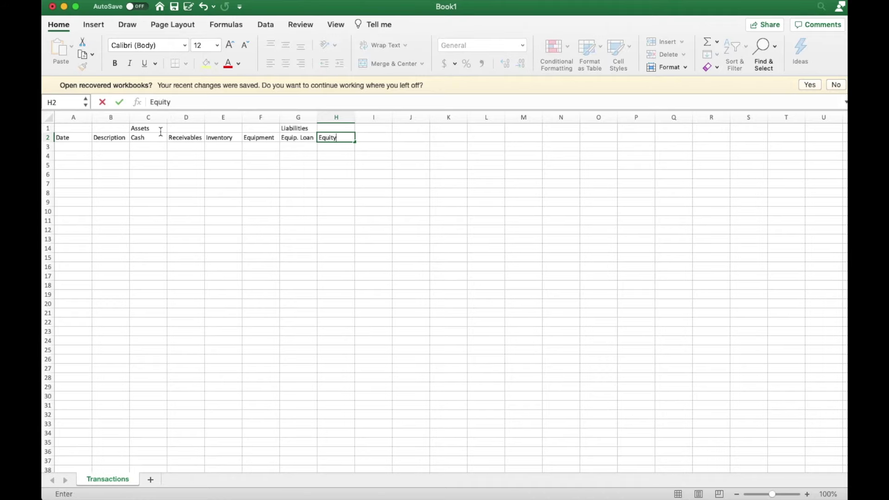
key(Up)
text(Equity)
key(Tab)
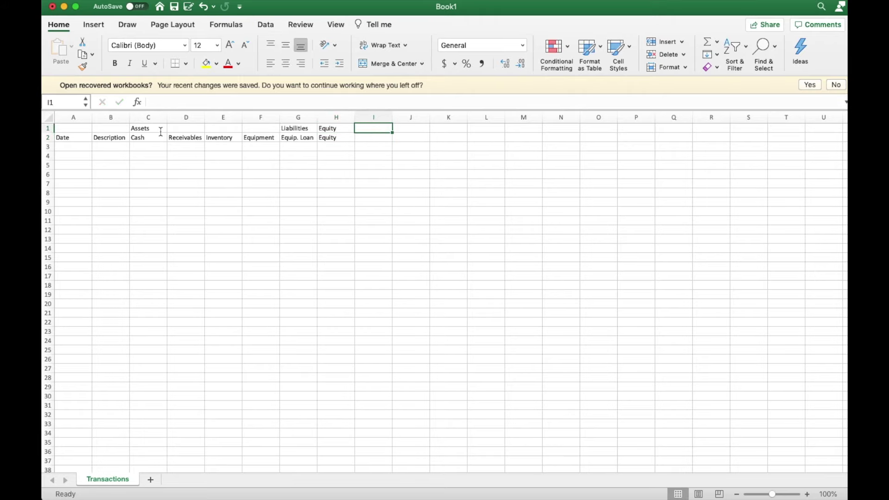
Step: Enter the heading Revenue & Expenses in I1 with Sales, Maintenance and Other Exp. in I2:K2
text(Revenue)
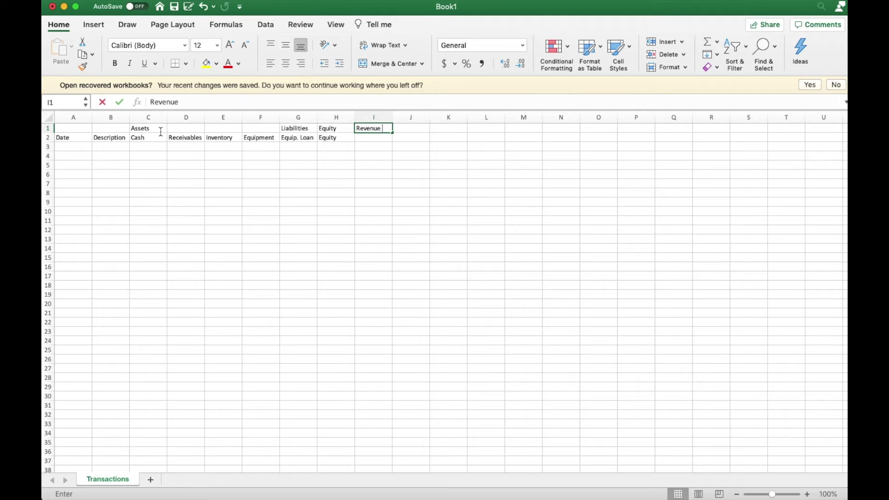
text( & ex)
key(BackSpace)
key(BackSpace)
text(Expenses)
key(Return)
key(Right)
text(Sales)
key(Tab)
text(Maintenances)
key(BackSpace)
key(Tab)
text(Other)
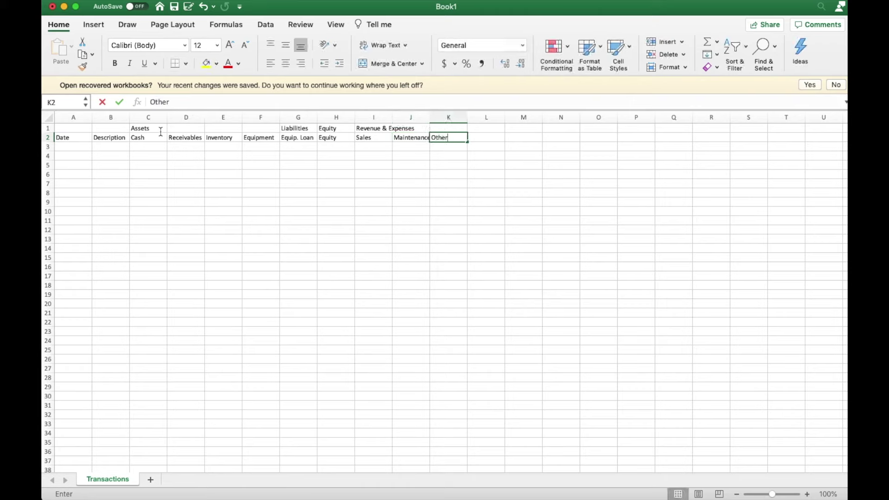
text( Exp.)
key(Return)
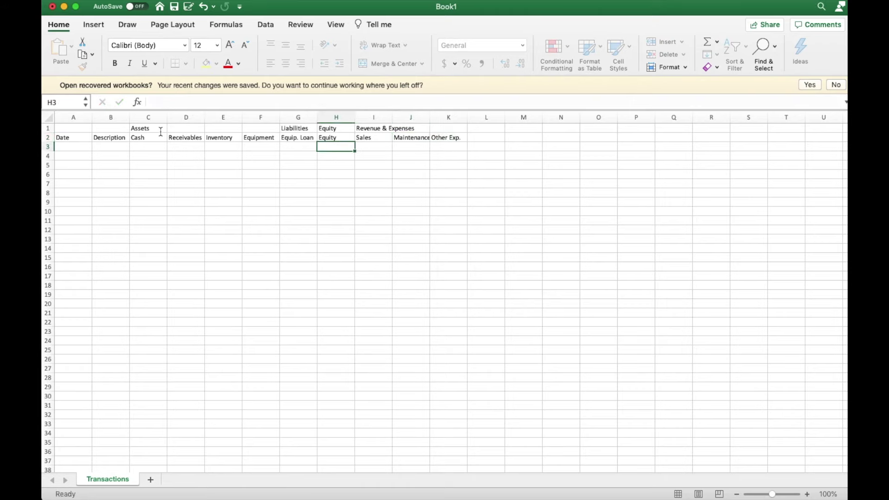
Step: Widen the Description column, and merge and center Assets across C1:F1 and Revenue & Expenses across I1:K1
drag(129, 117, 276, 115)
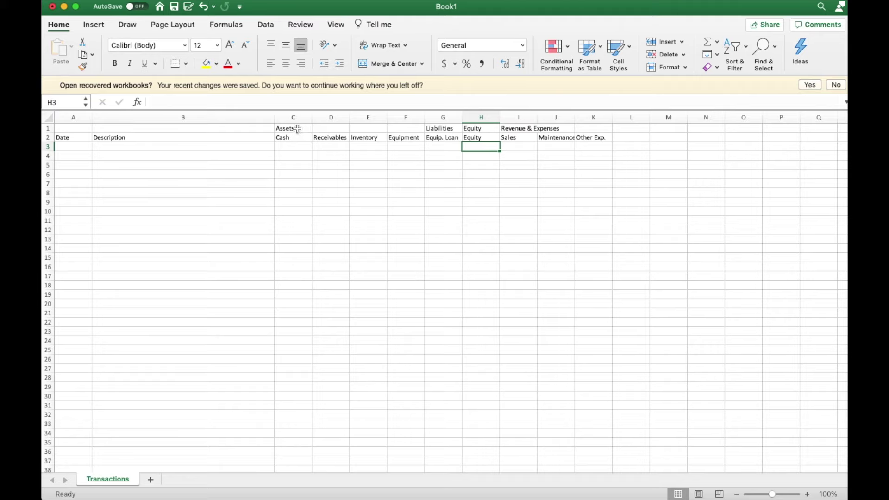
drag(297, 129, 413, 130)
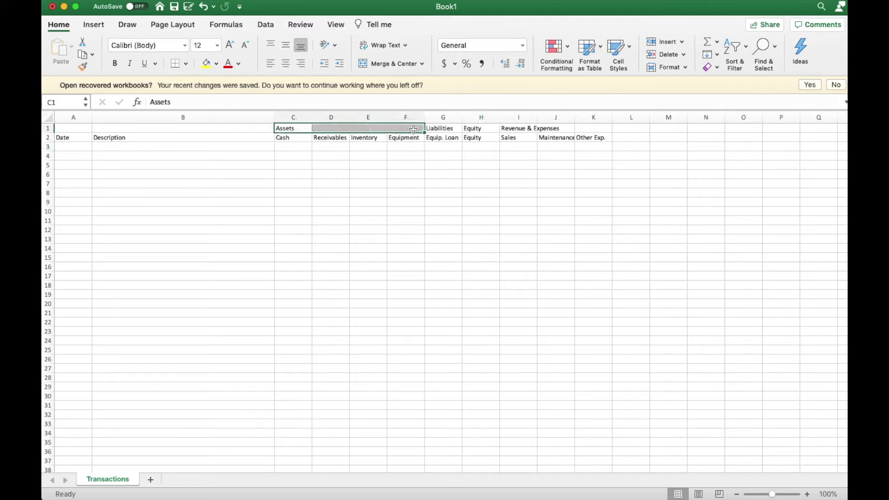
click(382, 62)
drag(518, 129, 595, 129)
click(387, 63)
click(428, 202)
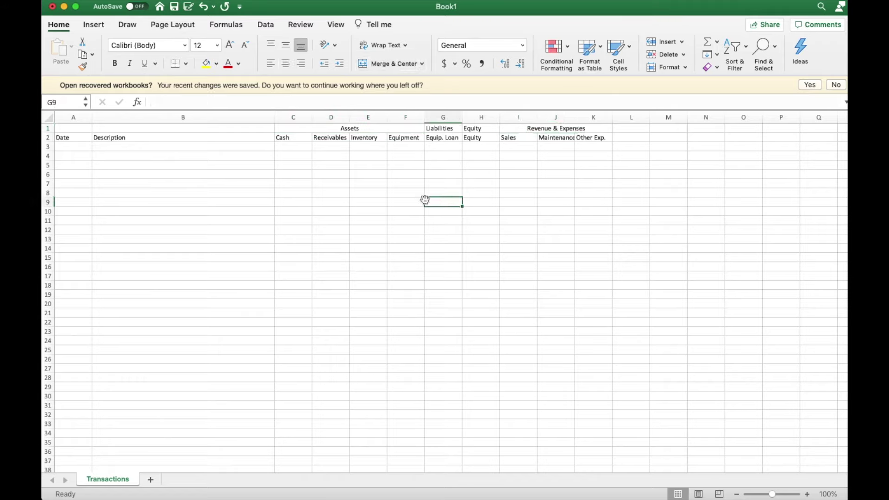
Step: Center the category headings and account names in C1:K2
drag(295, 132, 602, 137)
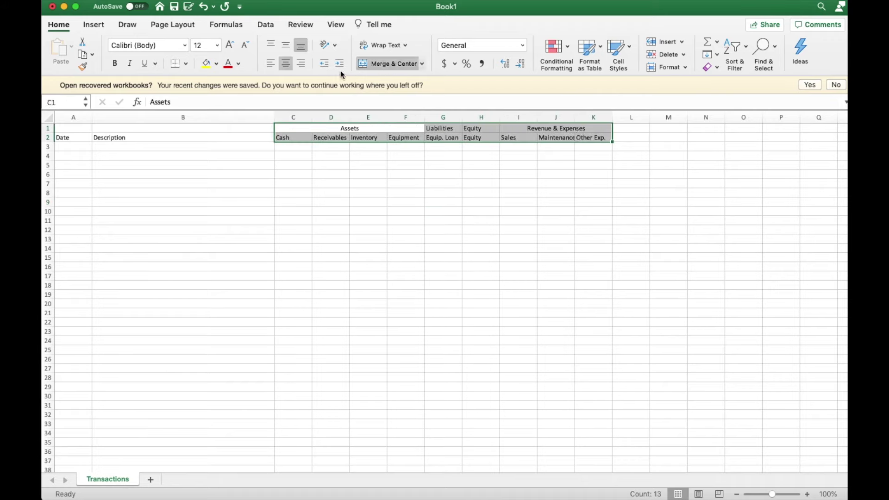
click(285, 65)
click(286, 65)
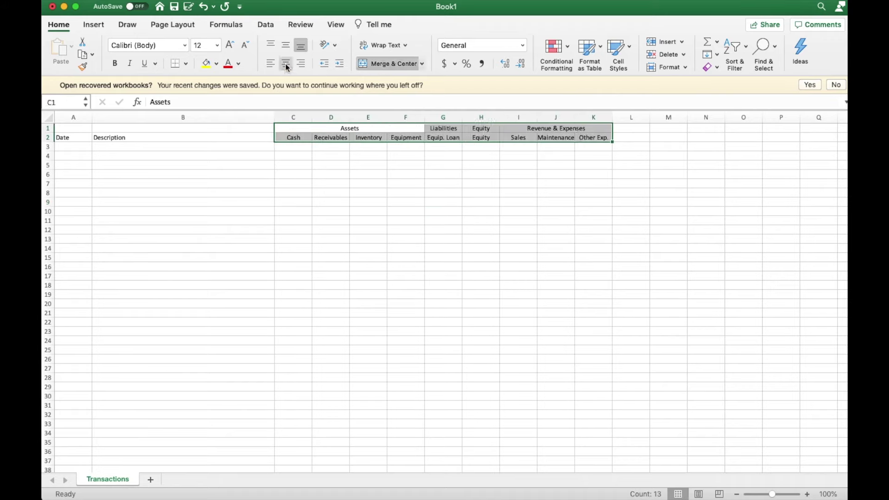
Step: Add a bottom border beneath the header cells in row 2, from Date through Other Exp
click(174, 66)
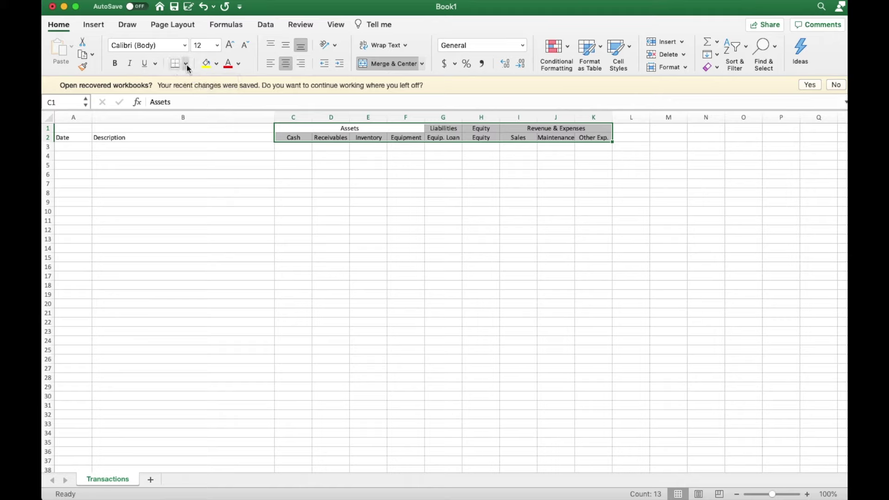
click(356, 183)
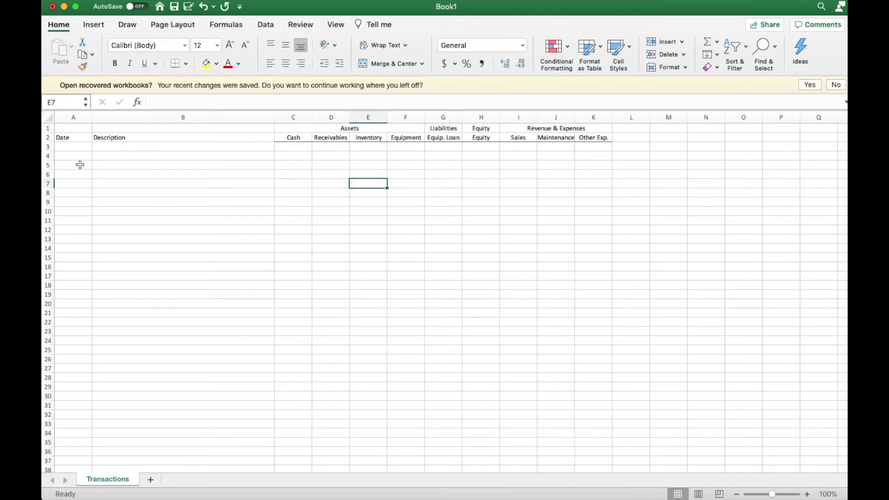
drag(71, 137, 195, 139)
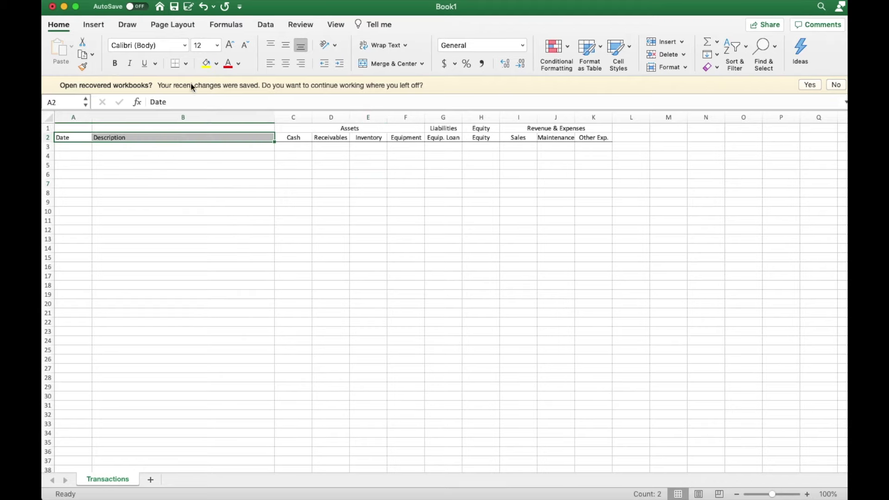
click(79, 149)
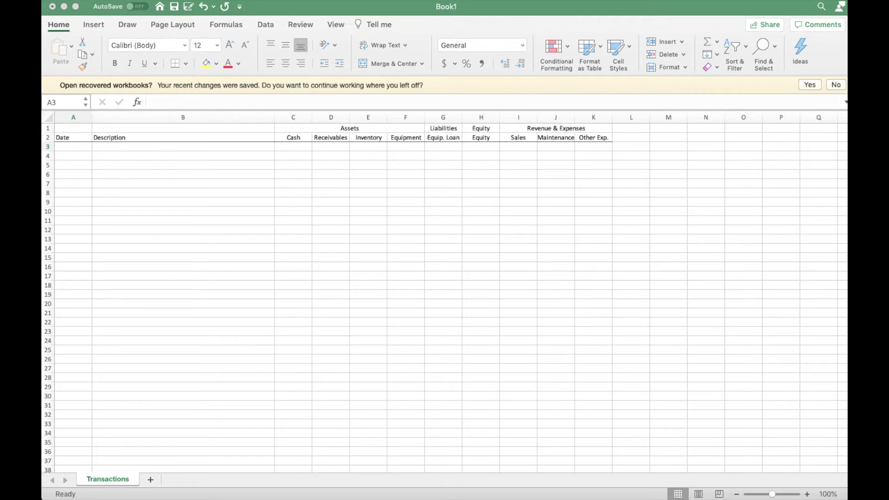
Step: Begin the first transaction in row 3 with the date 4/1/20 and the description Start company
click(78, 147)
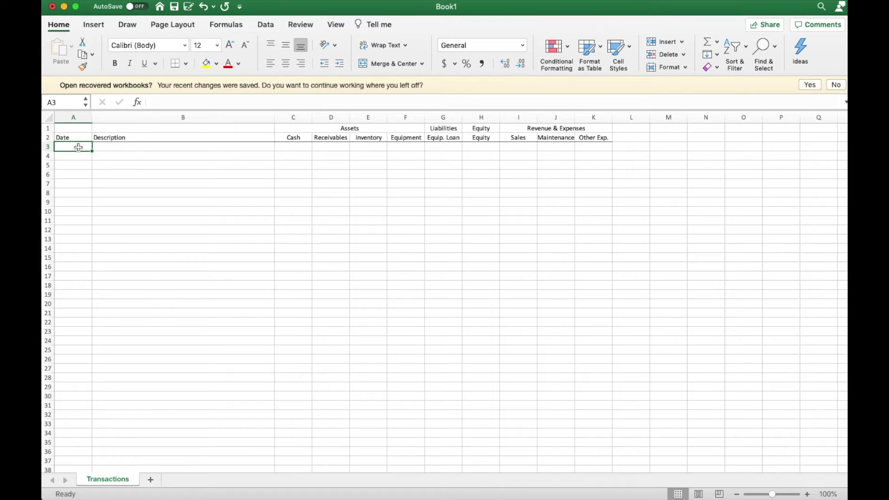
text(4/1)
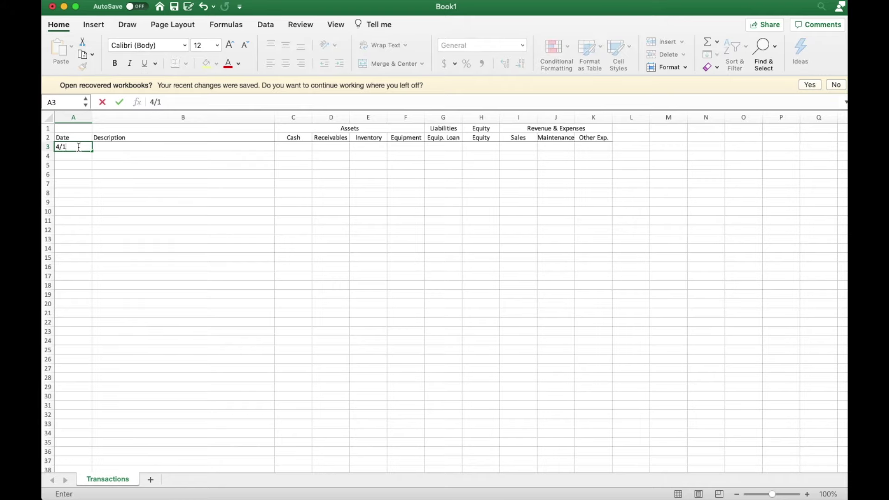
text(/20)
key(BackSpace)
key(BackSpace)
text(/20)
key(Tab)
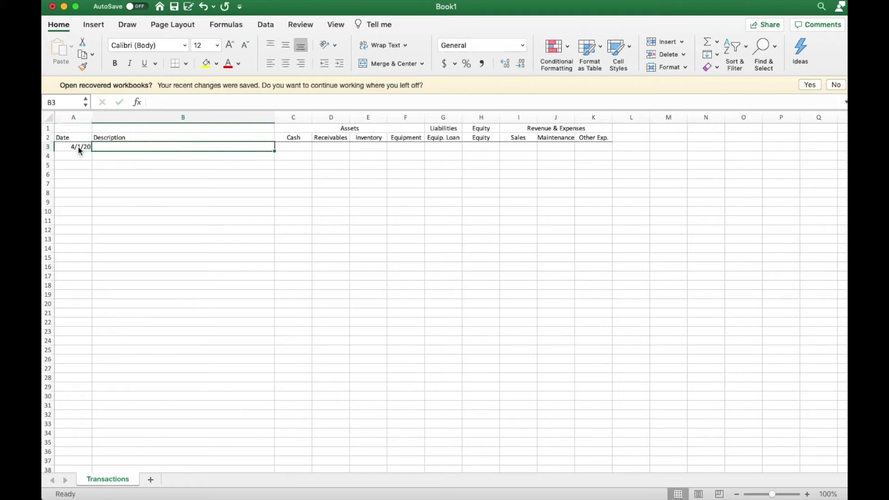
text(Start company)
key(Tab)
Step: Record 500 under Cash, 1000 under Equipment and -1500 under Equity for the Start company transaction
text(500)
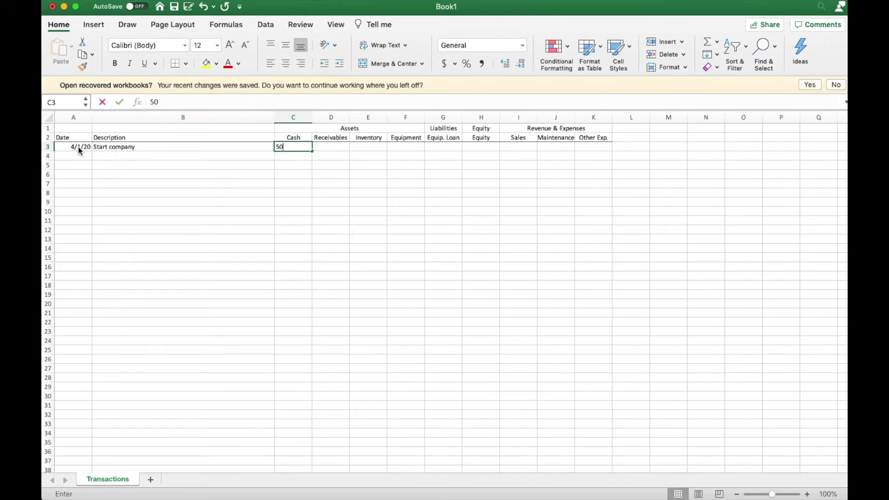
key(Tab)
key(Tab)
key(Tab)
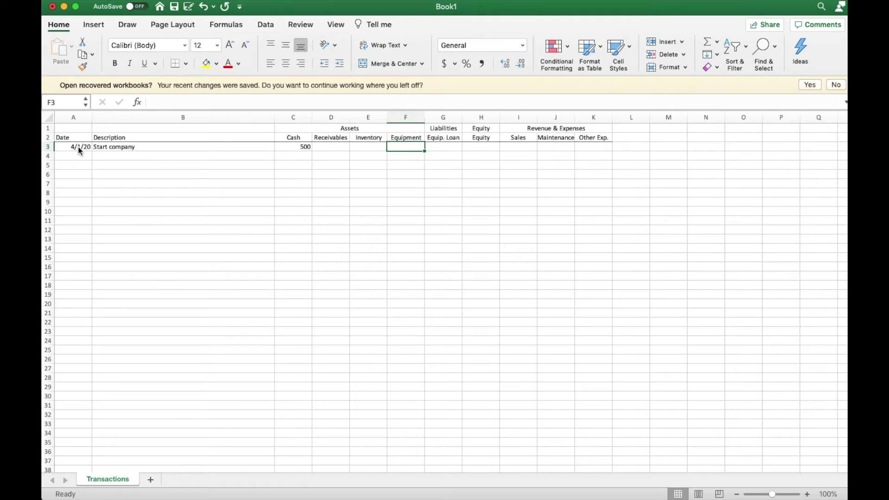
text(1000)
key(Return)
key(Tab)
key(Tab)
key(Tab)
key(Tab)
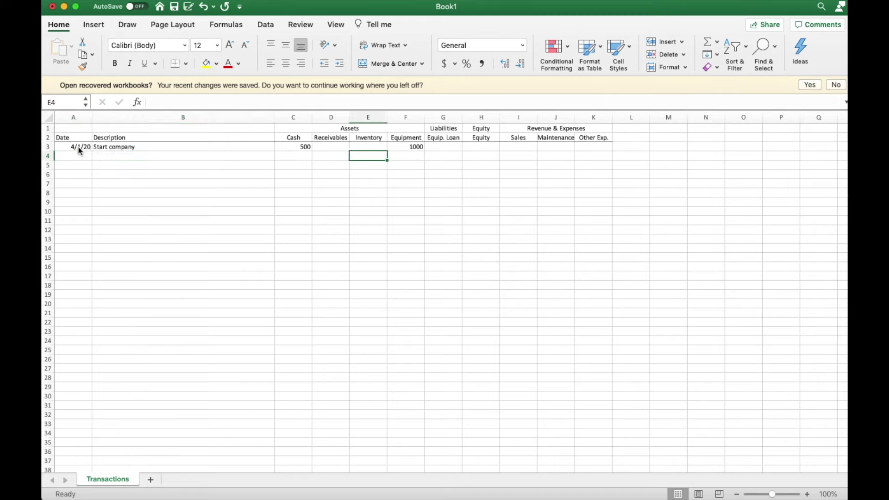
click(483, 147)
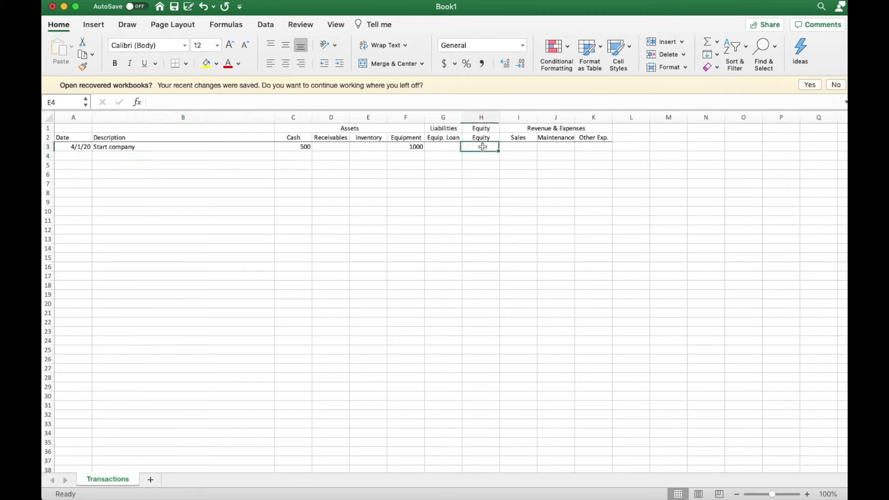
text(=C3+F3)
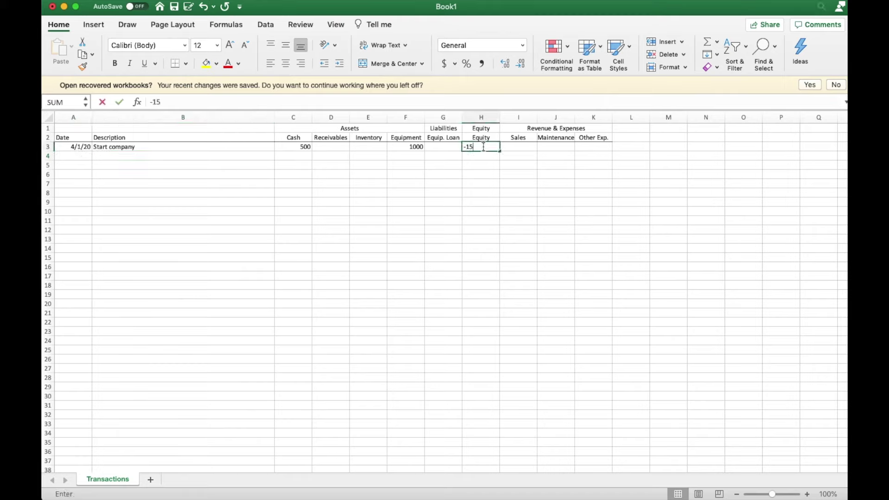
key(Tab)
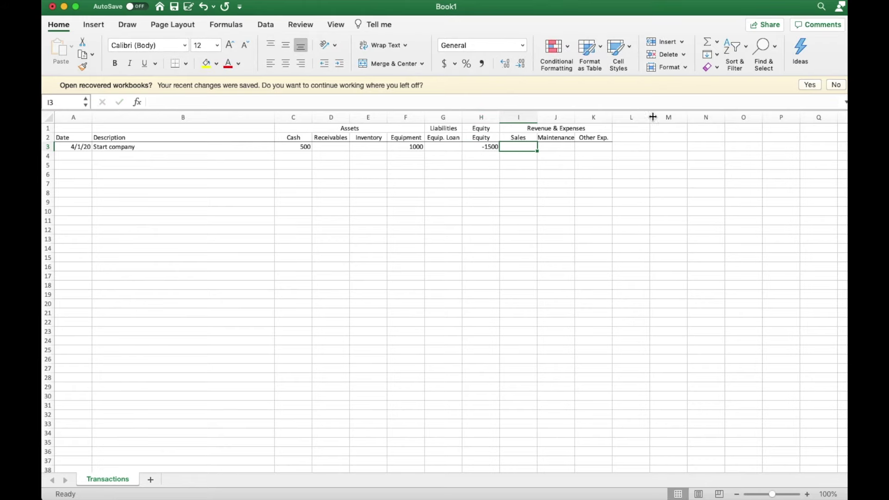
Step: Narrow column L into a spacer and enter the header Check-sum in M2
drag(649, 117, 628, 117)
click(651, 138)
text(Check-sum)
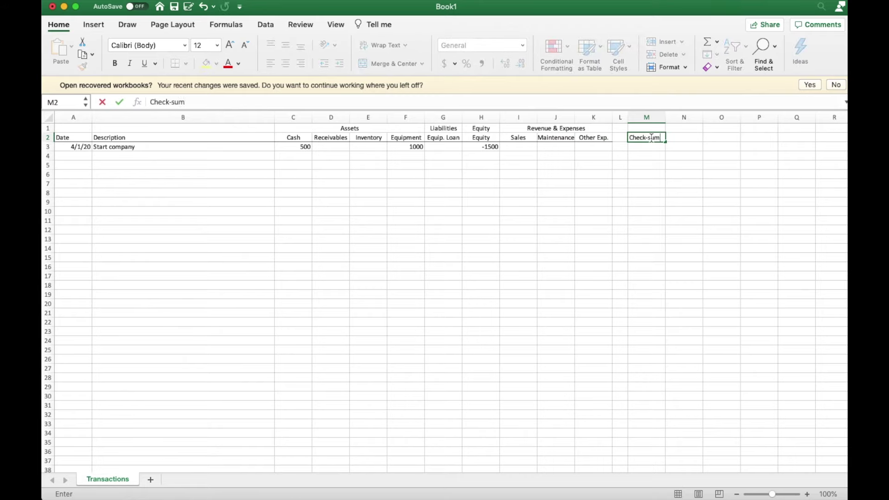
Step: Enter a formula in M3 under Check-sum that sums C3:K3 of the Start company transaction
key(Return)
text(=sum()
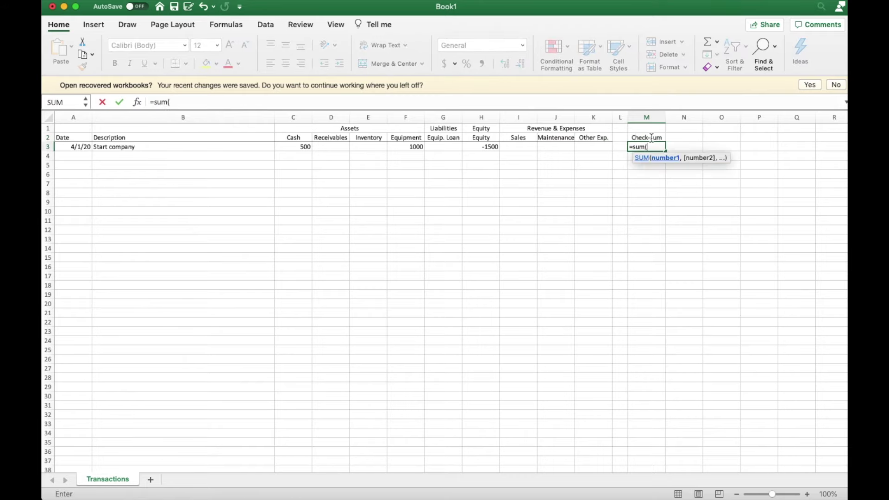
drag(299, 147, 581, 149)
text())
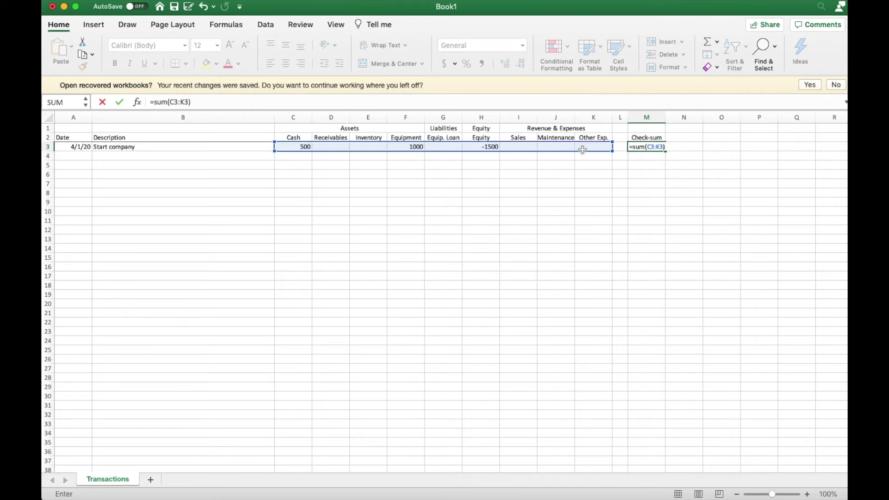
key(Return)
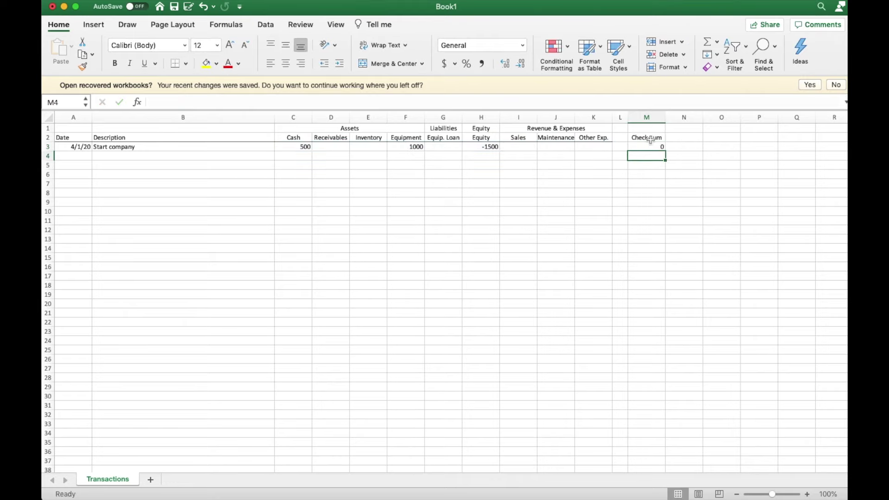
click(651, 139)
click(602, 212)
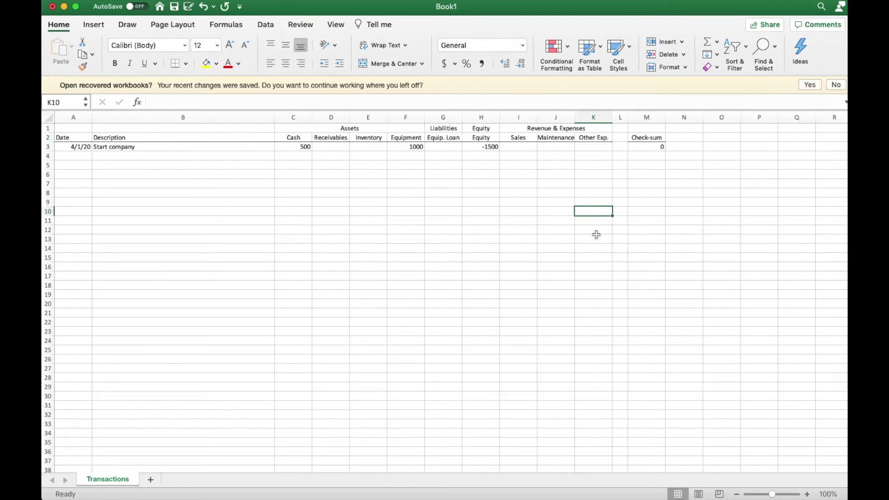
Step: Begin the second transaction in row 4 with the date 4/15/20 and the description Purchas equipment on account
click(83, 157)
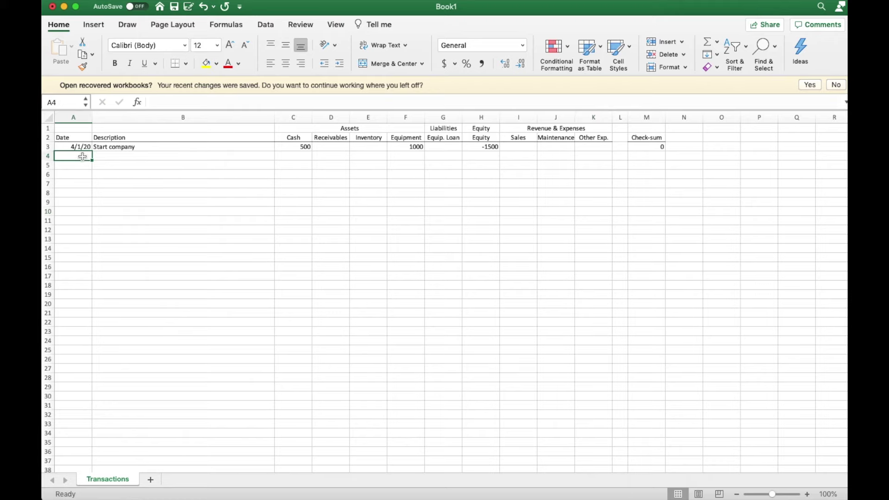
text(4/15/20)
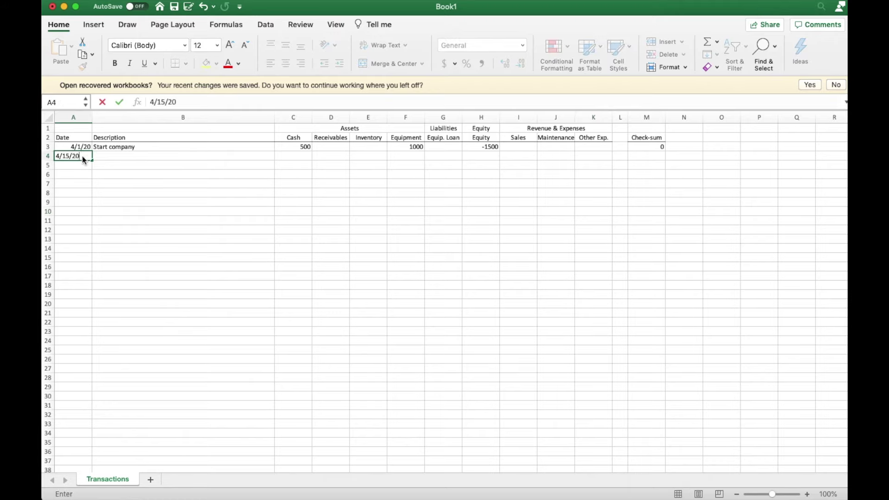
key(Tab)
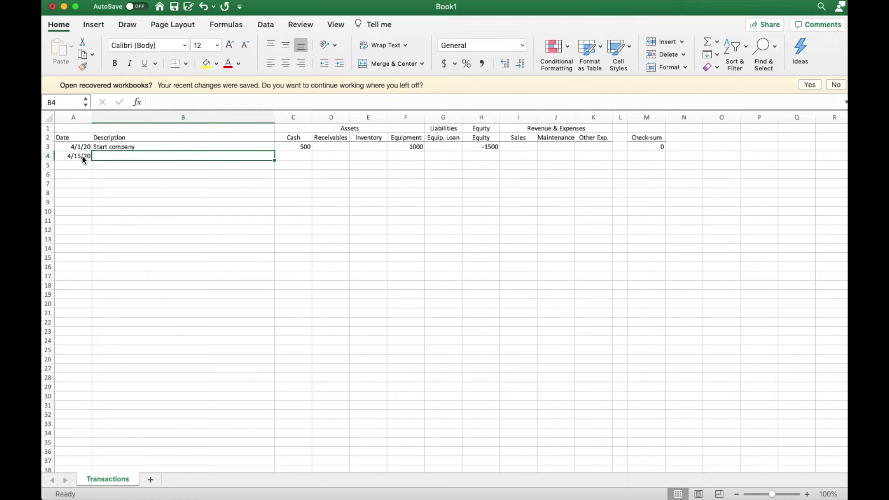
text(Purchas)
text(q)
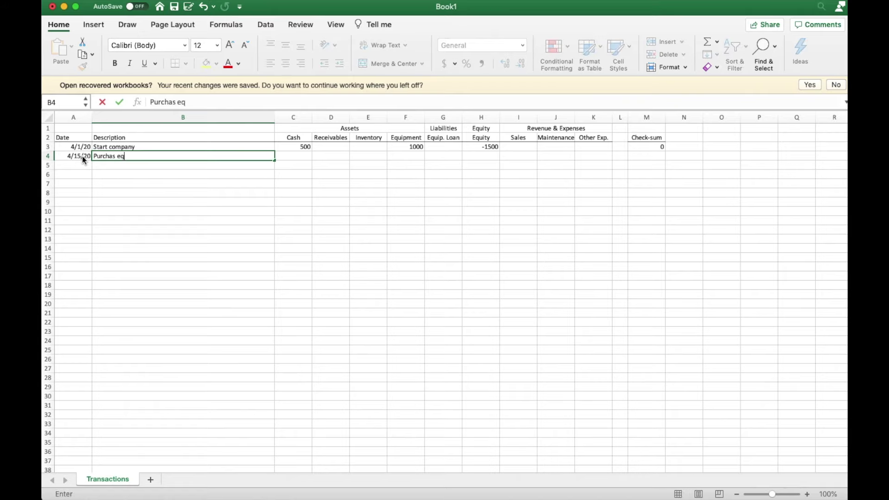
text(uipment on loan)
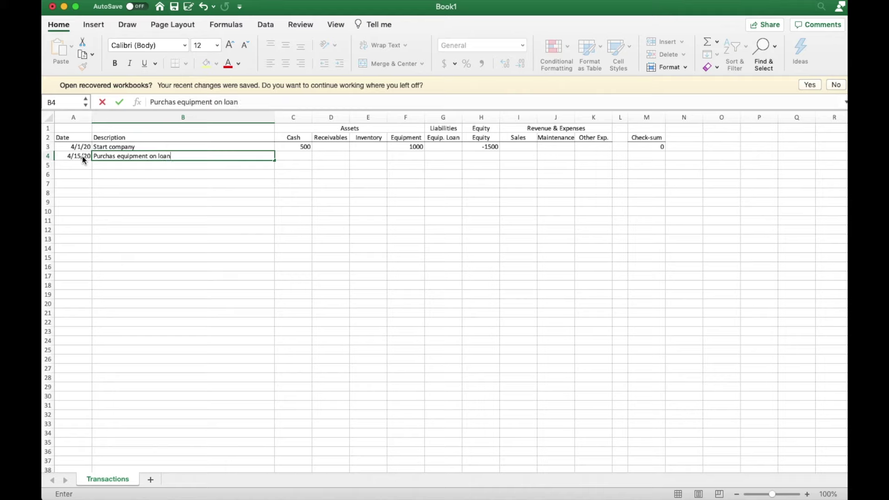
key(BackSpace)
key(BackSpace)
key(BackSpace)
key(BackSpace)
text(account)
Step: Record 1500 under Equipment and -1500 under Equip. Loan for the equipment purchase in row 4
key(Tab)
key(Tab)
key(Tab)
key(Tab)
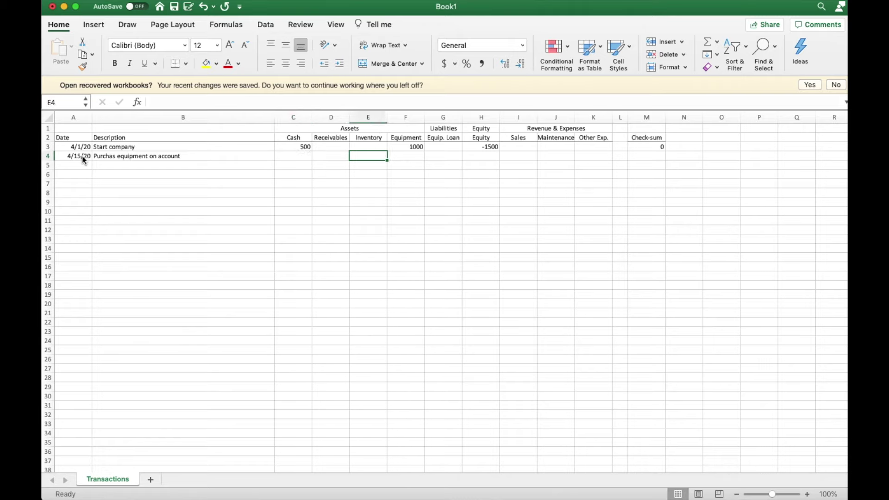
text(1500)
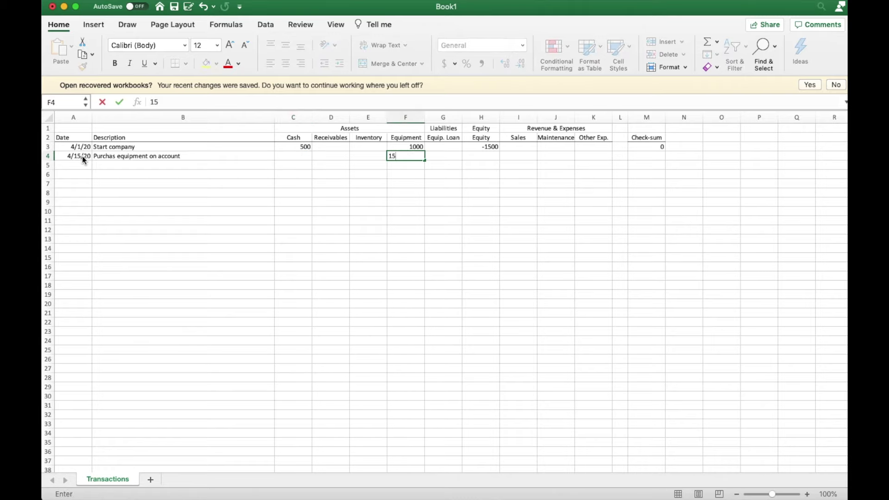
key(Tab)
text(-1500)
key(Tab)
key(Tab)
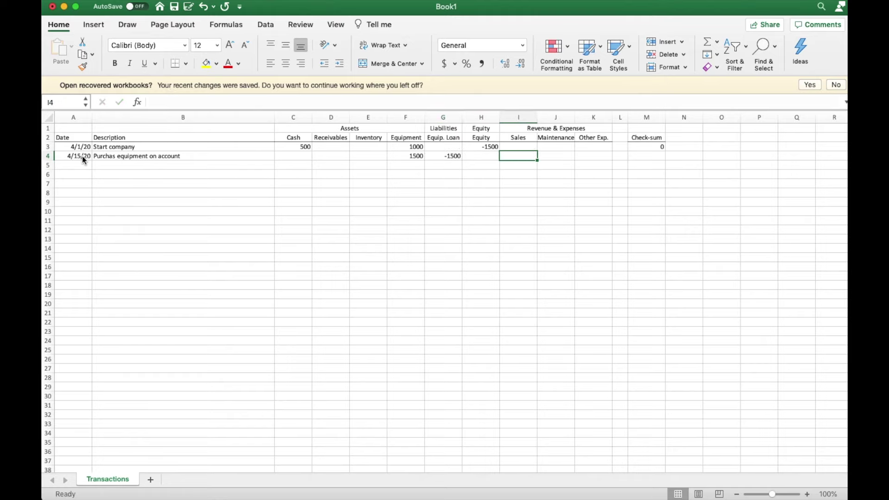
Step: Fill the check-sum formula from M3 down through M32
click(657, 147)
drag(665, 150, 672, 421)
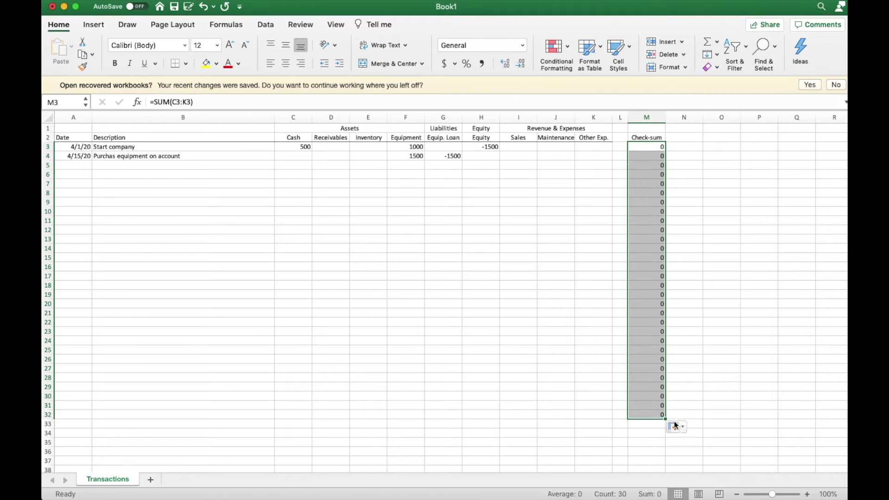
click(443, 183)
Step: Begin the third transaction in row 5 with the date 4/20/20 and a description of mowing the customer's yard
click(68, 166)
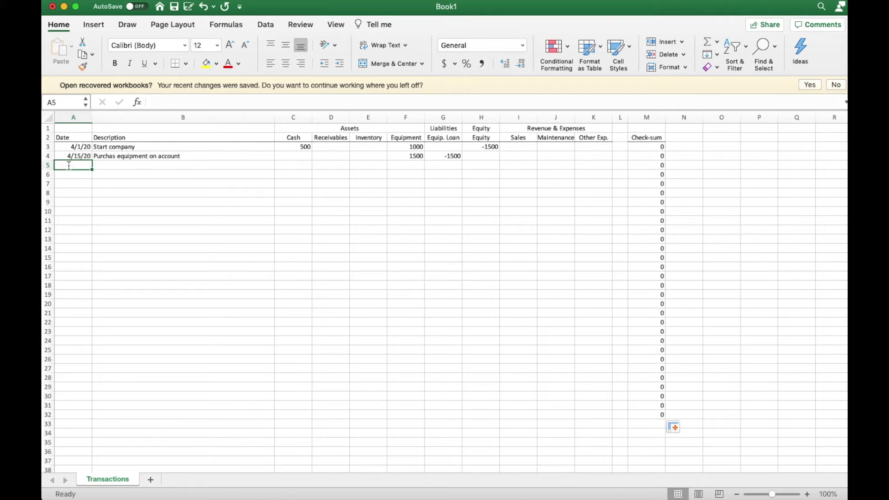
text(4/20/20)
key(Tab)
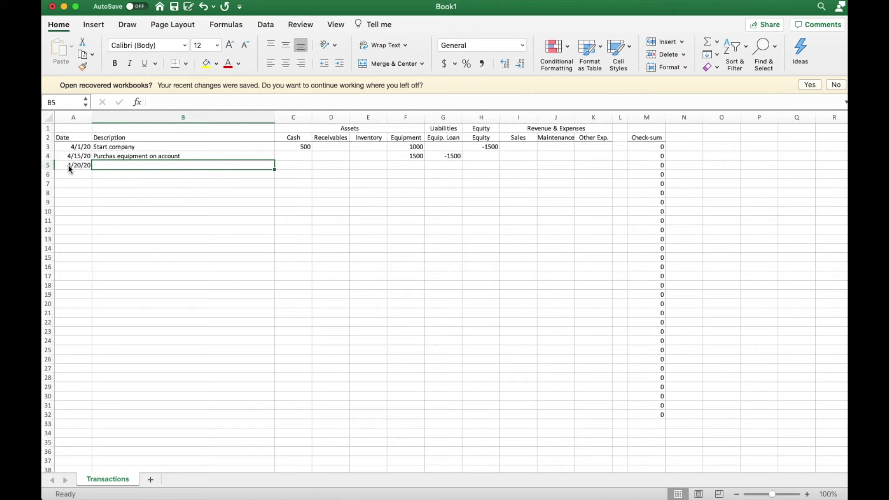
text(Mow)
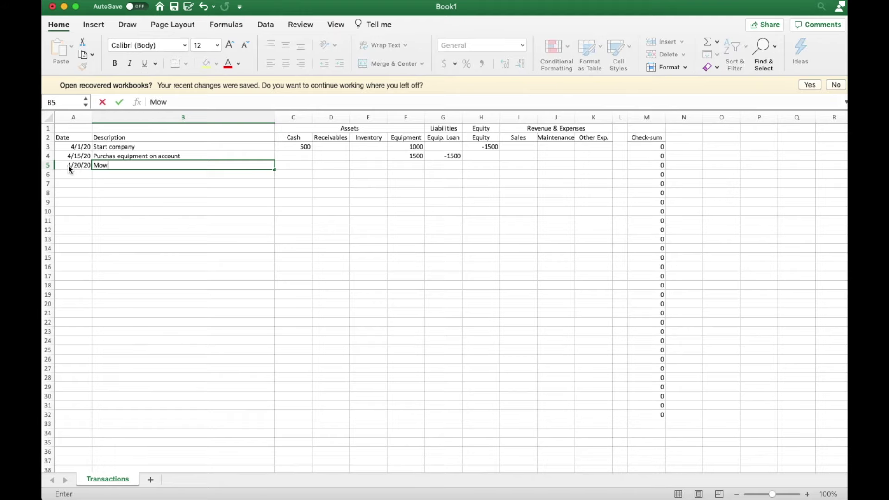
text( Jones yart)
key(BackSpace)
text(d)
Step: Record 50 under Receivables and -50 under Sales for the 4/20/20 mowing transaction
key(Tab)
key(Tab)
text(50)
key(Tab)
key(Tab)
key(Tab)
key(Tab)
key(Tab)
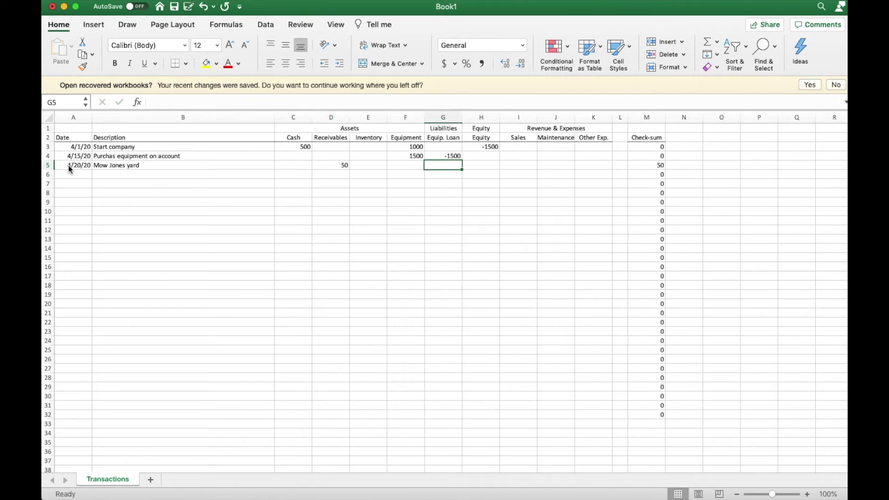
text(50)
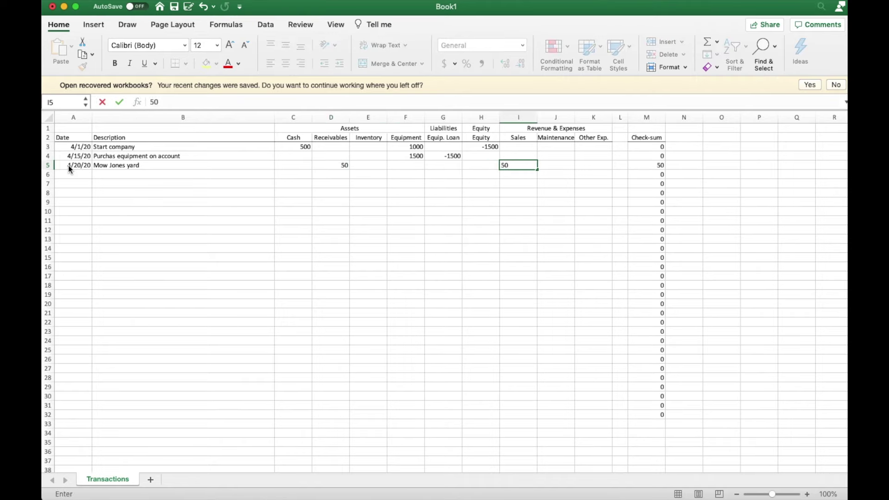
key(Tab)
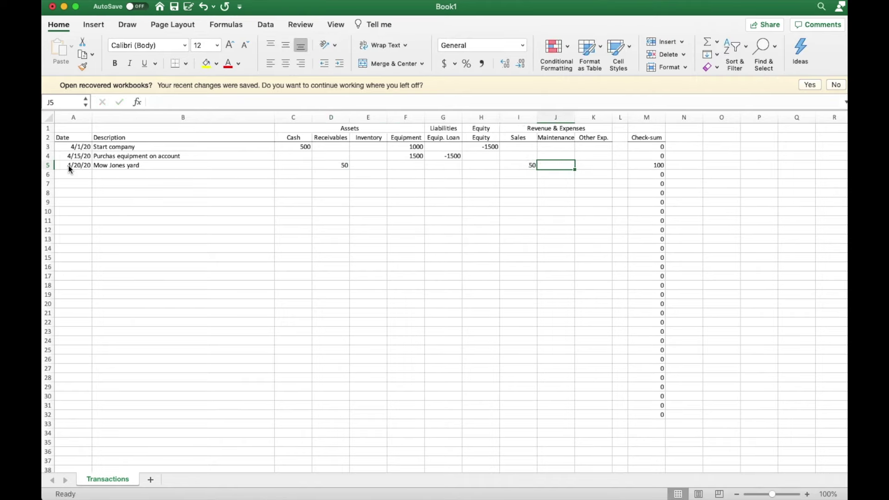
key(Left)
text(-50)
key(Tab)
Step: Start a customer breakdown with the header Receivables in O1 and the customer's surname in O2
click(723, 129)
text(Receivables)
key(Return)
text(Jones)
key(Tab)
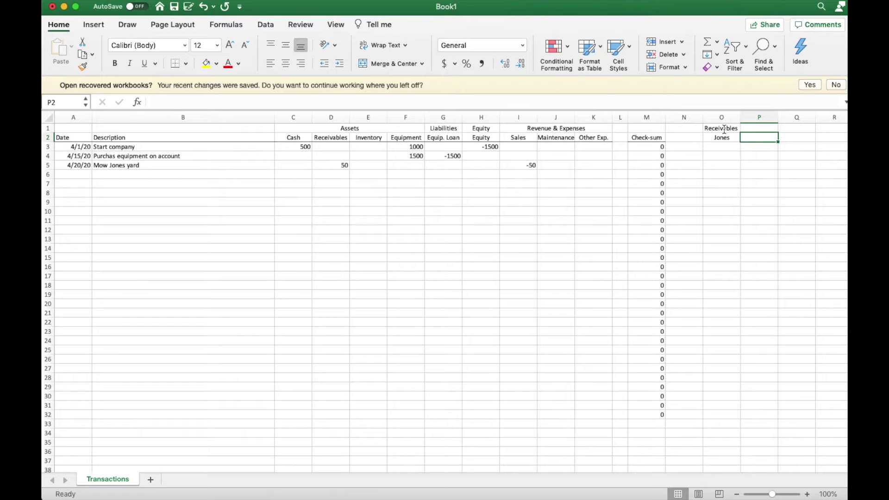
Step: Record the 50 owed for the 4/20/20 mowing in the customer's receivables column, cell O5
click(722, 166)
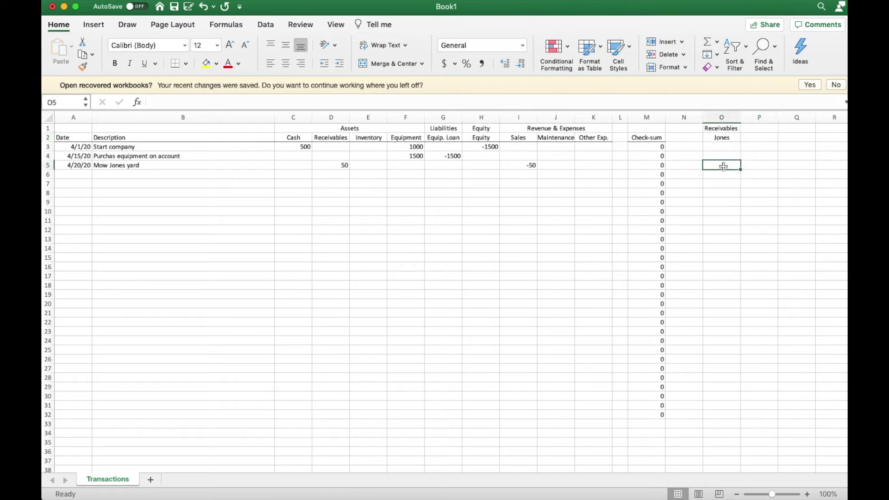
text(50)
key(Tab)
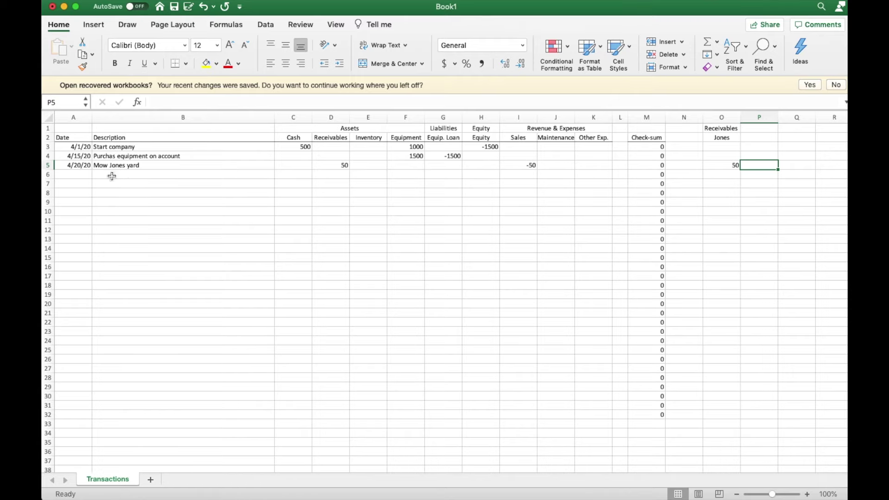
Step: Enter the date 4/25/20 in A6 and copy the date format of A5 onto it
click(76, 175)
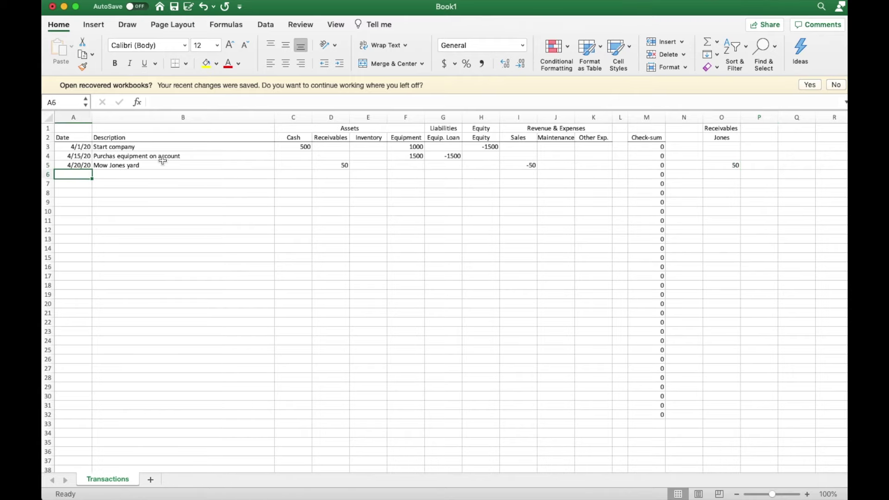
text(4/25/20)
key(Tab)
key(shift+Tab)
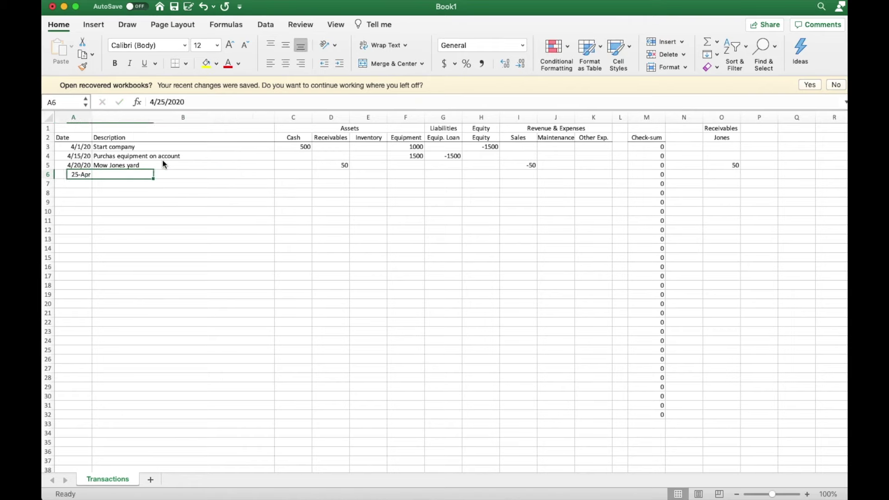
text(4/25/20)
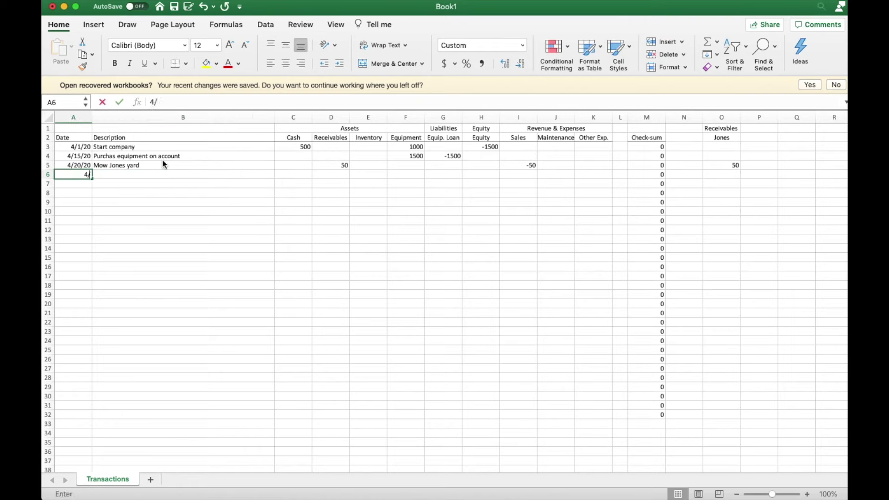
key(Tab)
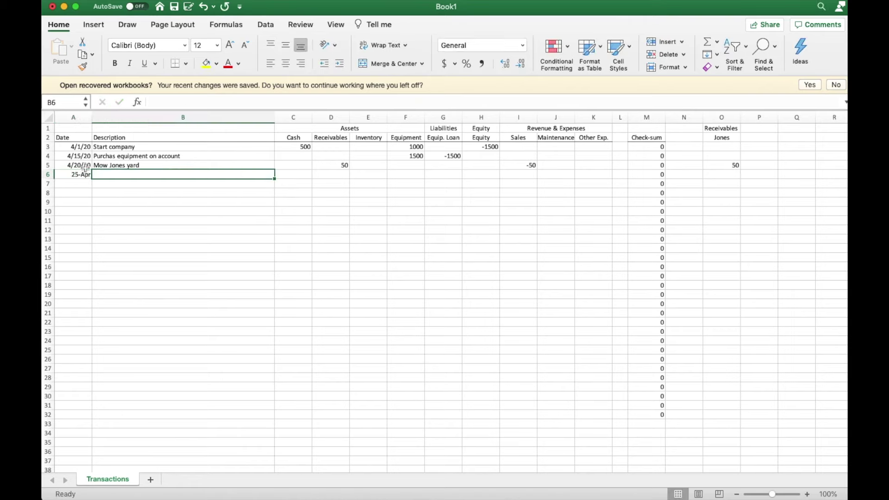
click(73, 165)
click(83, 66)
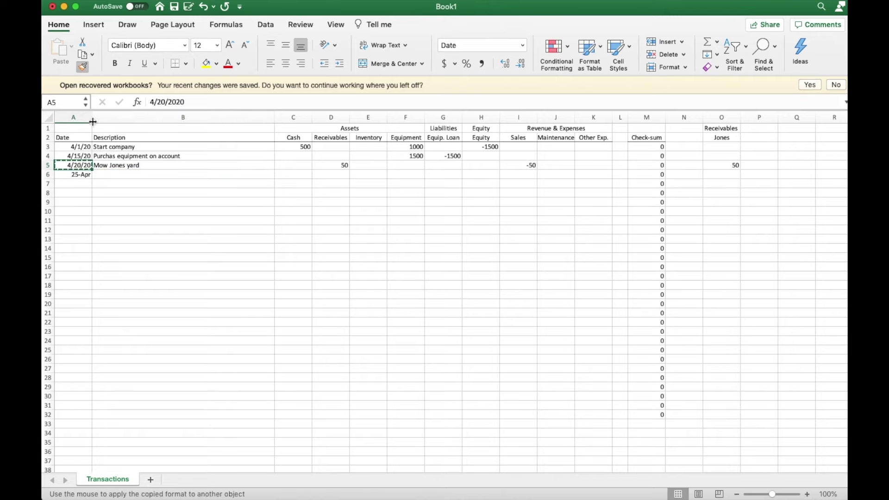
click(76, 175)
Step: Describe the row 6 transaction as collecting the customer's bill and record 50 under Cash and -50 under Receivables
click(122, 175)
text(Collect )
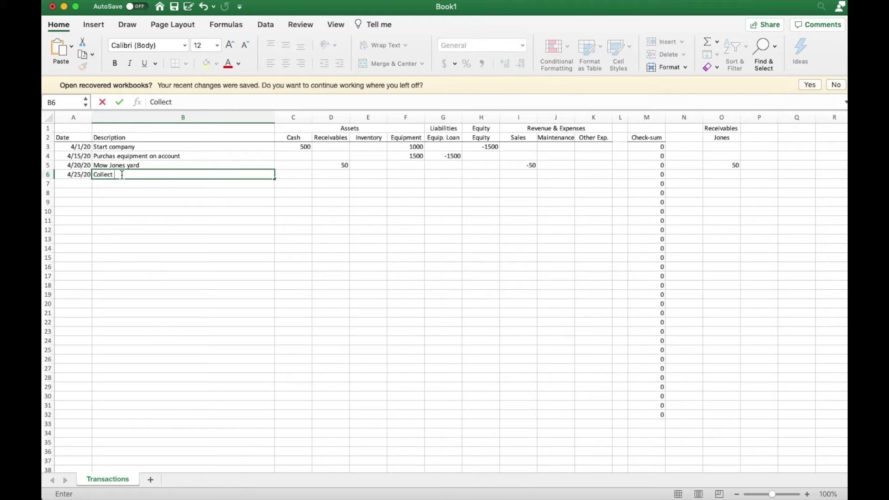
text(Jones bill)
key(Tab)
key(Tab)
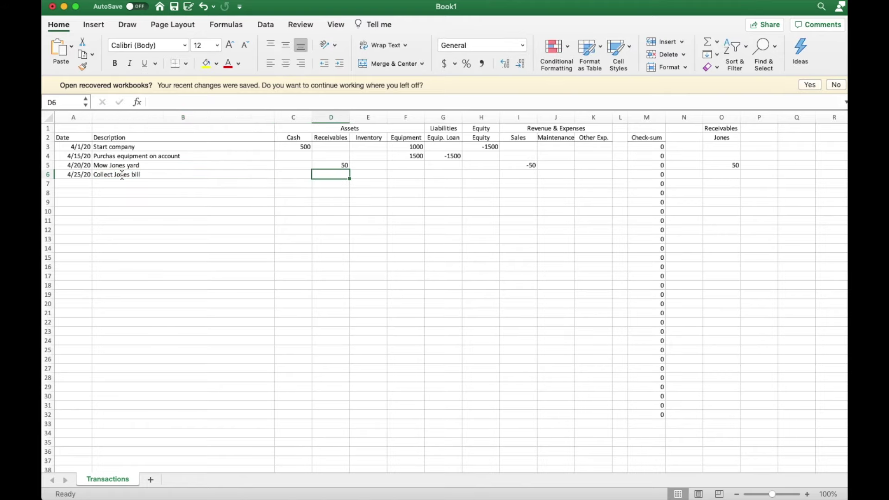
text(-50)
key(shift+Tab)
text(50)
key(Tab)
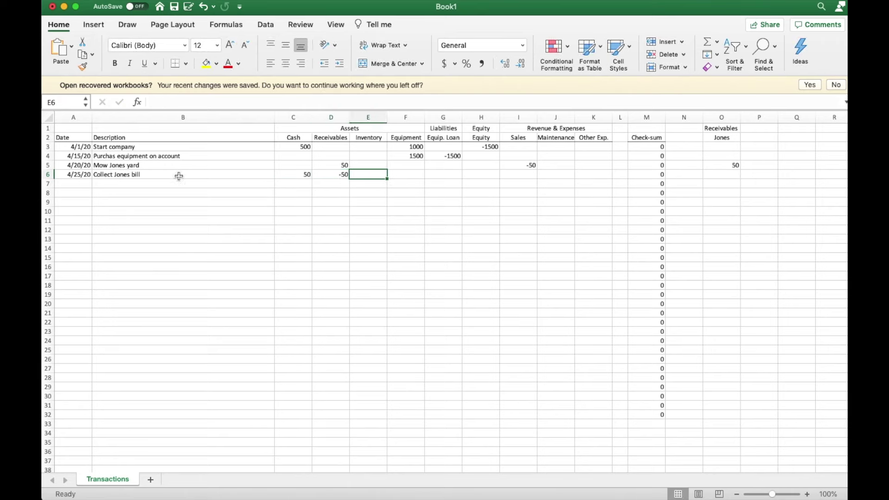
Step: Record -50 in the customer's receivables column, cell O6, for the collected bill
click(729, 174)
text(-50)
key(Tab)
Step: Begin the next transaction in row 7 with the date 4/27/20 and a description of mowing the customer's yard
click(72, 183)
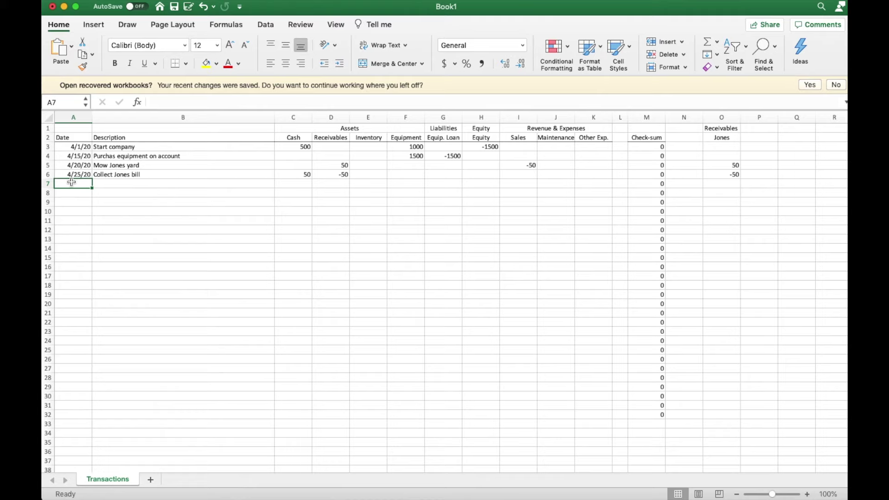
text(4/27/)
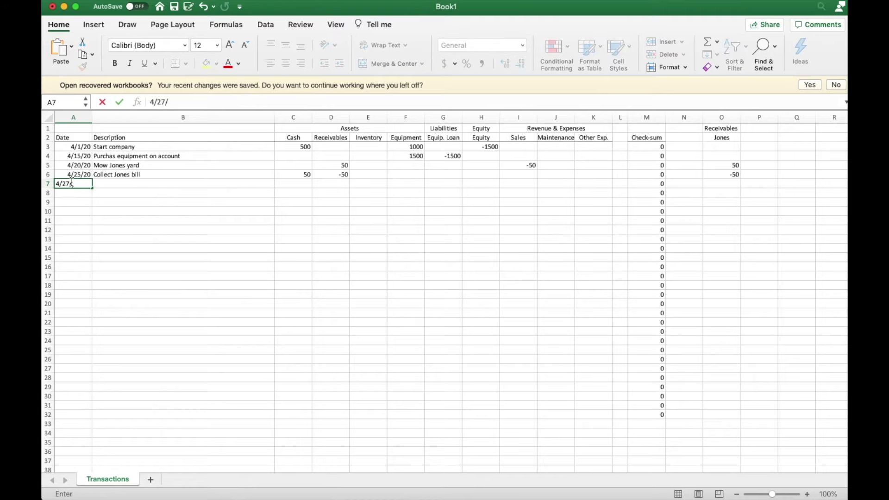
text(20)
key(Tab)
text(Mow Jone)
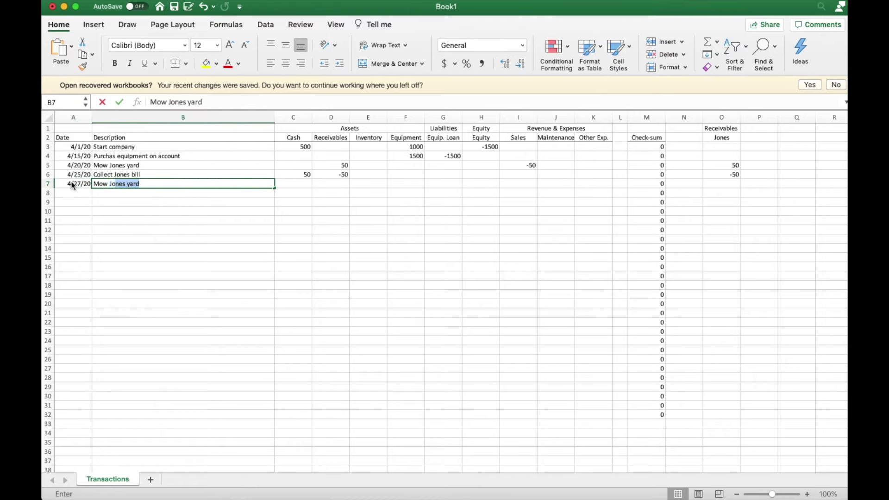
text(s yard)
Step: Record 50 under Receivables and -50 under Sales for the 4/27/20 mowing transaction in row 7
key(Tab)
key(Tab)
text(50)
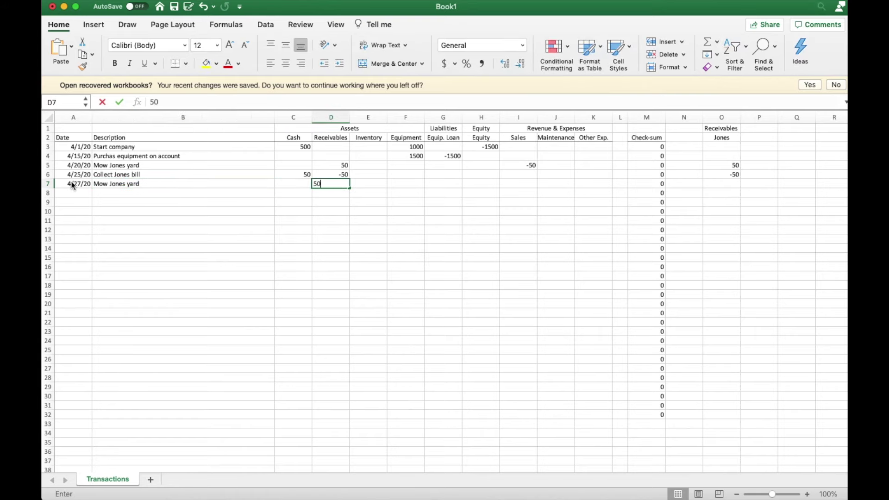
key(Tab)
key(Tab)
key(Tab)
key(Tab)
key(Tab)
key(Tab)
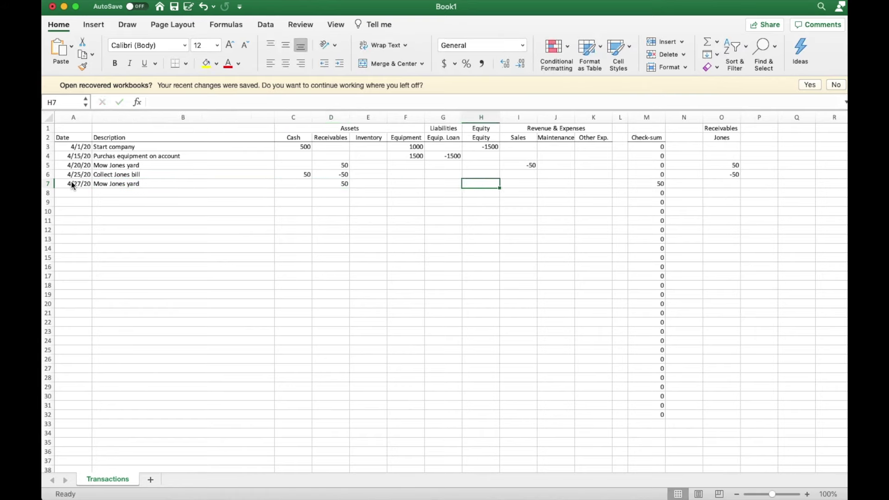
key(shift+Tab)
text(-50)
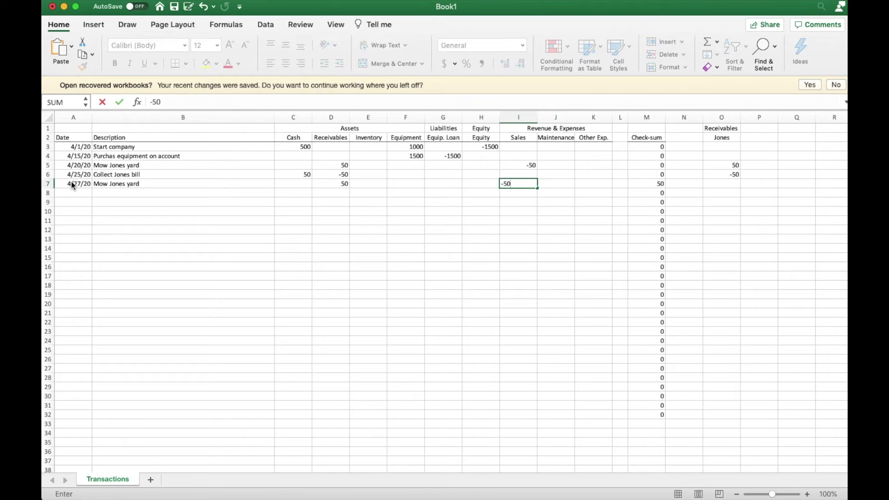
key(Tab)
key(Return)
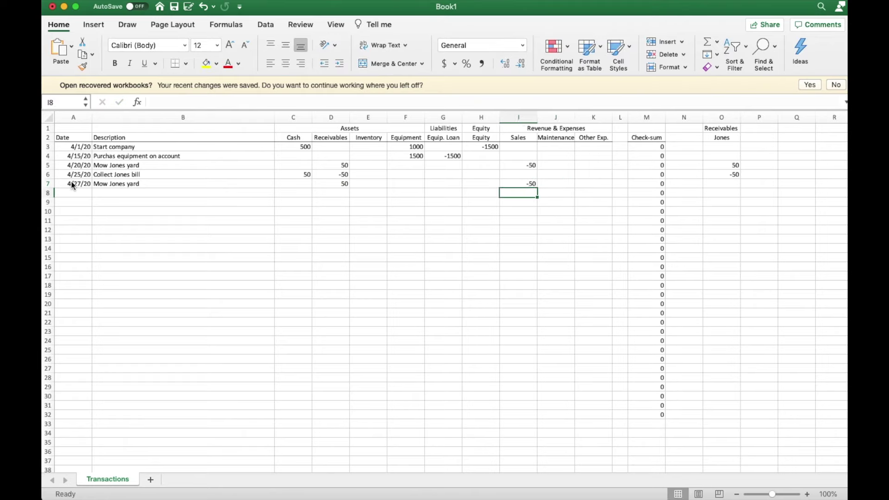
Step: Begin row 8 with the date 4/30/20 and a description of mowing a second customer's yard
click(83, 191)
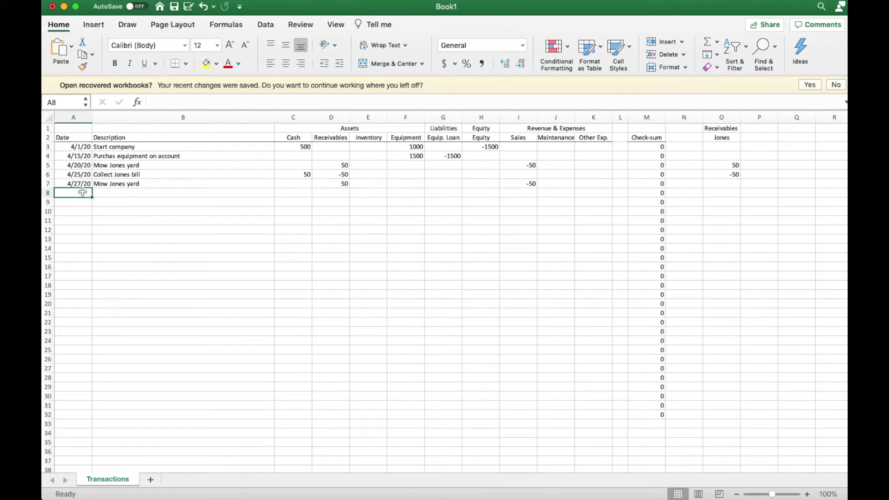
text(4/30/20)
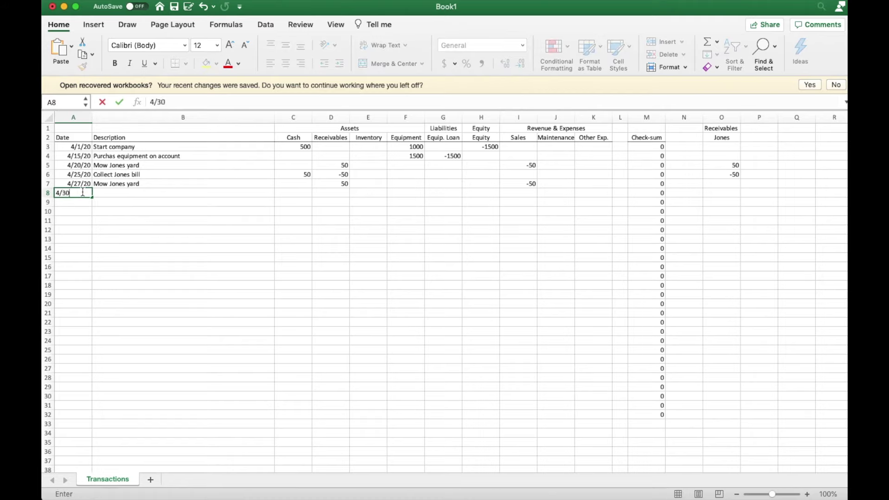
key(Tab)
text(Mow )
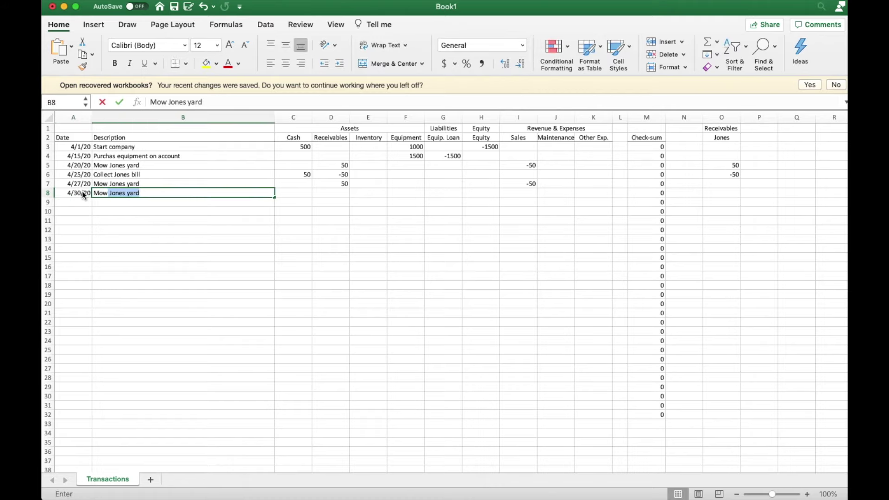
text(Smith yard)
key(Tab)
key(Tab)
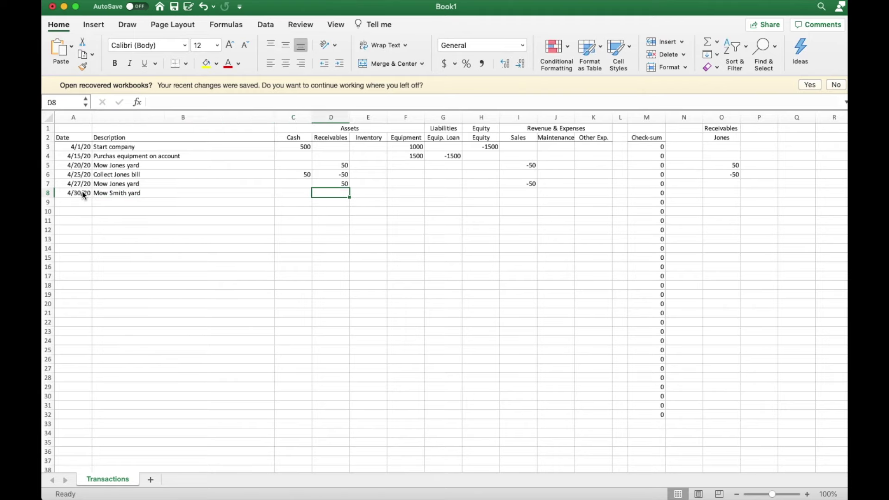
Step: Record 50 in the first customer's receivables column, cell O7, for the 4/27/20 mowing
click(723, 182)
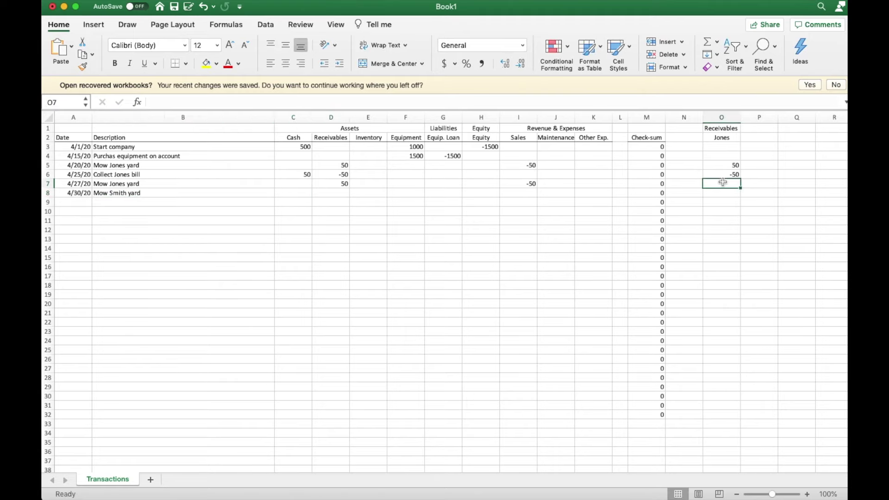
text(50)
key(Tab)
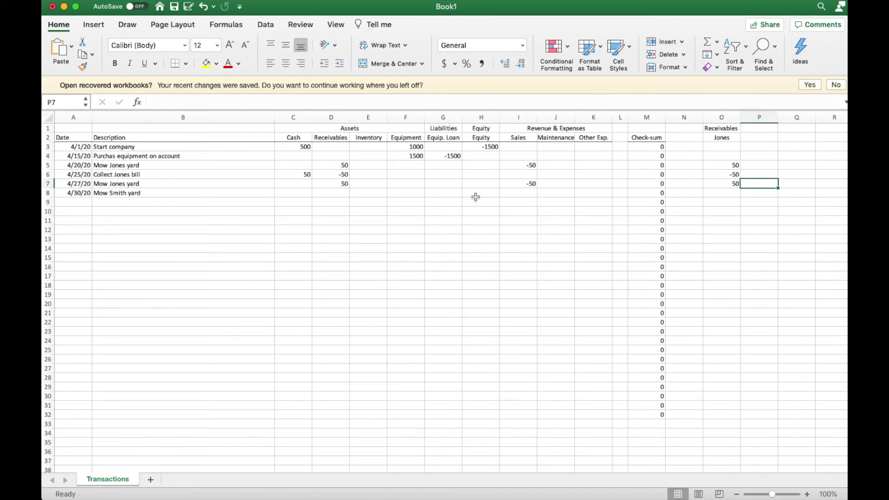
Step: Record 50 under Receivables and -50 under Sales for the second customer's mowing transaction in row 8
click(347, 192)
text(50)
key(Tab)
key(Tab)
key(Tab)
key(Tab)
key(Tab)
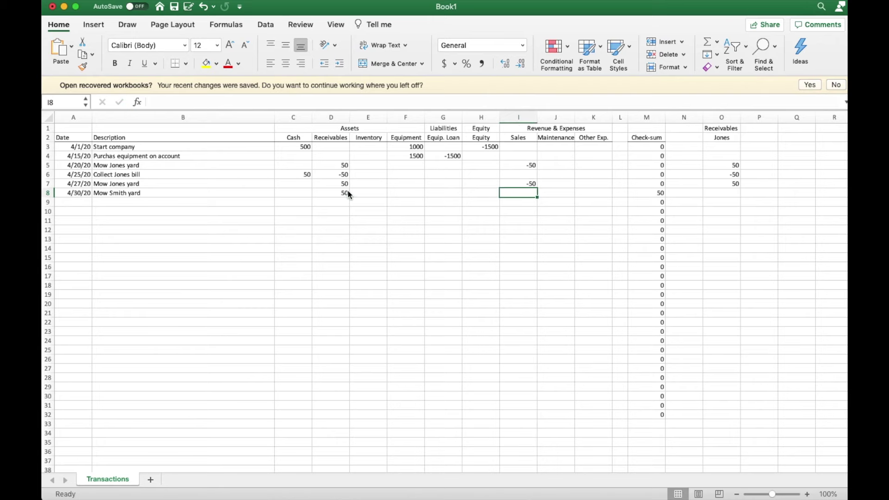
text(-50)
key(Tab)
Step: Add a receivables column headed with the second customer's surname in P2 and record 50 in P8
click(755, 137)
text(Smith)
key(Return)
key(Down)
key(Down)
key(Down)
key(Down)
key(Down)
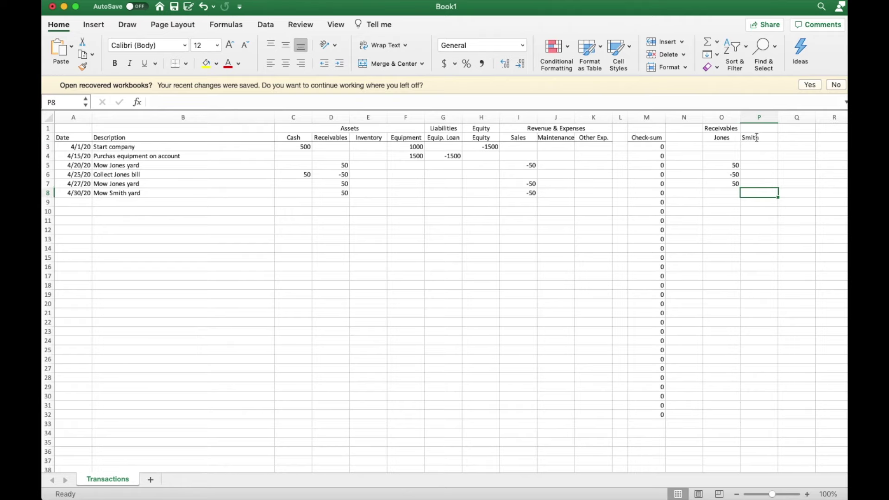
text(50)
key(Return)
Step: Begin row 9 with the date 4/30/20 and the description "Purchase gass and other supplies"
click(74, 201)
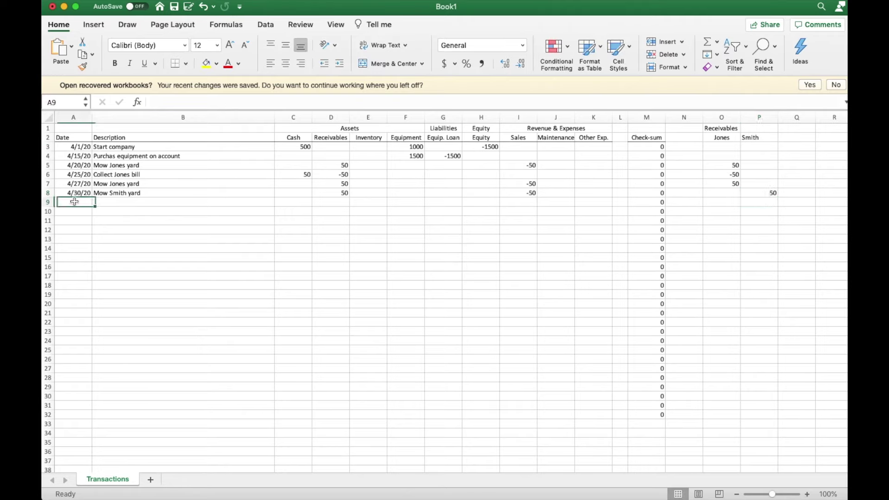
text(4/)
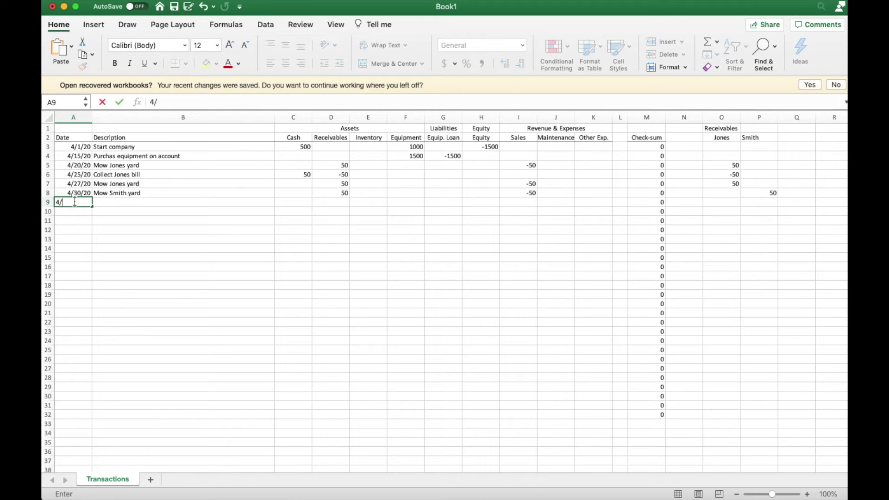
text(30/20)
key(Tab)
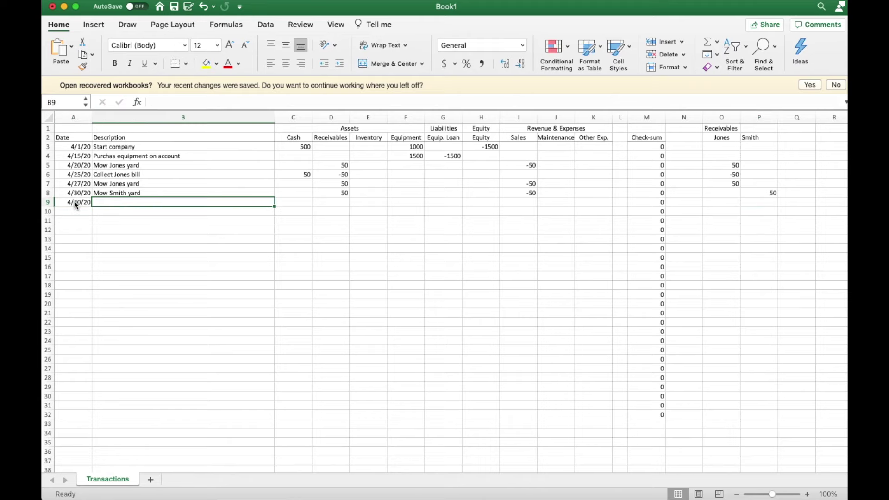
text(Purchase )
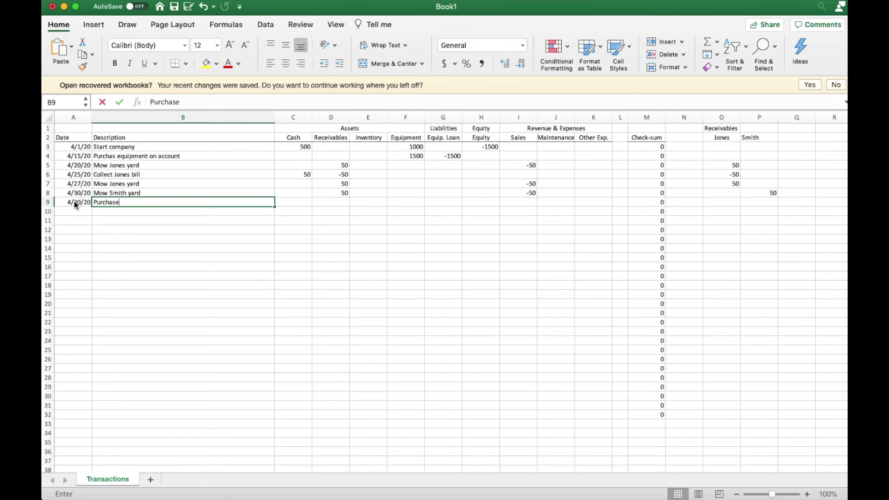
text(gass and other )
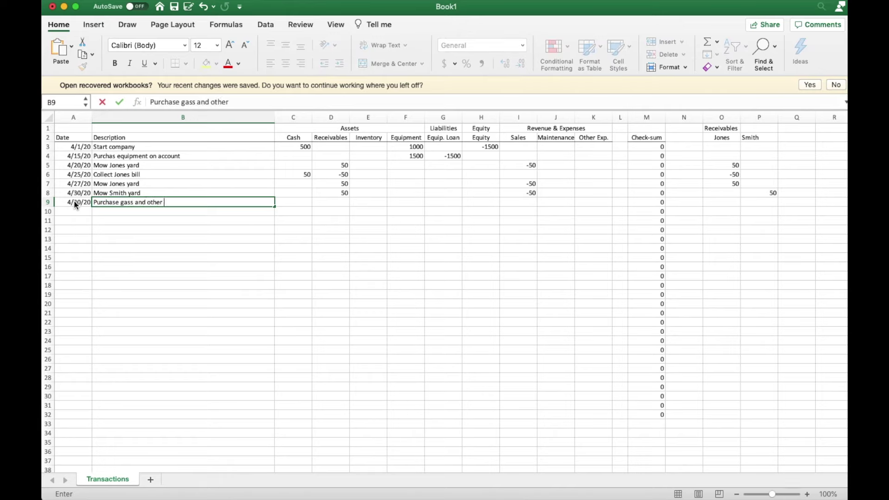
text(supplies)
key(Tab)
Step: Correct the misspelled description in B4 to read "Purchase equipment on account"
click(138, 156)
click(178, 102)
text(e)
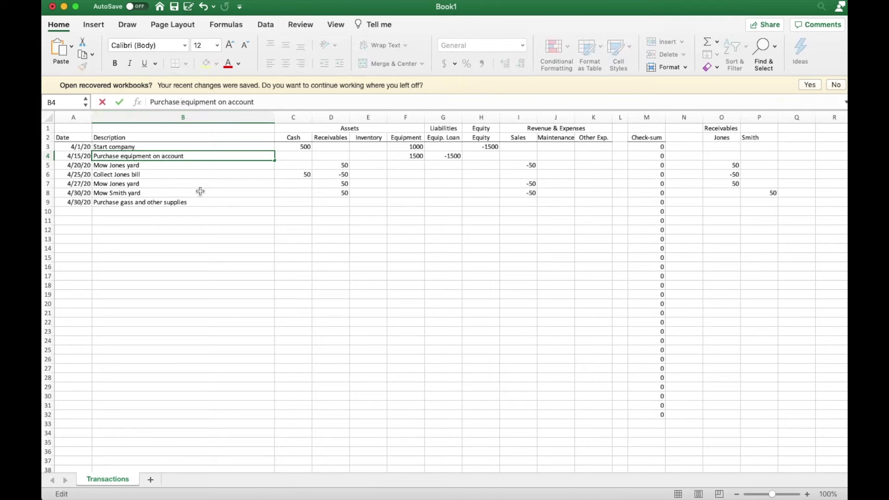
click(216, 204)
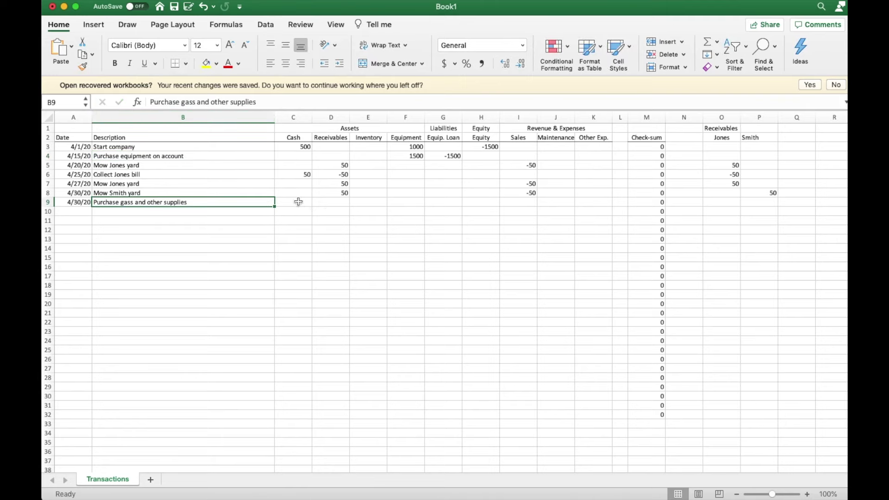
Step: Record -35 under Cash and 35 under Other Exp. for the supplies purchase in row 9
click(298, 201)
text(-35)
key(Tab)
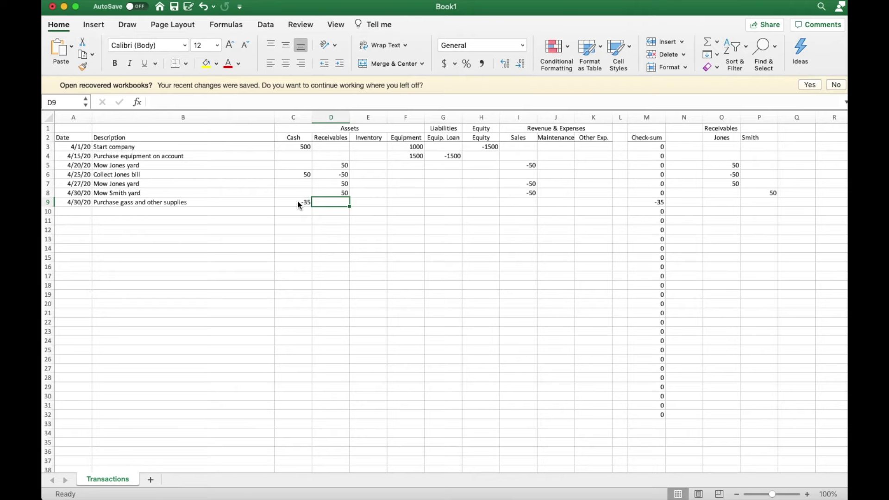
key(Tab)
key(Tab)
key(Tab)
key(Tab)
key(Tab)
key(Tab)
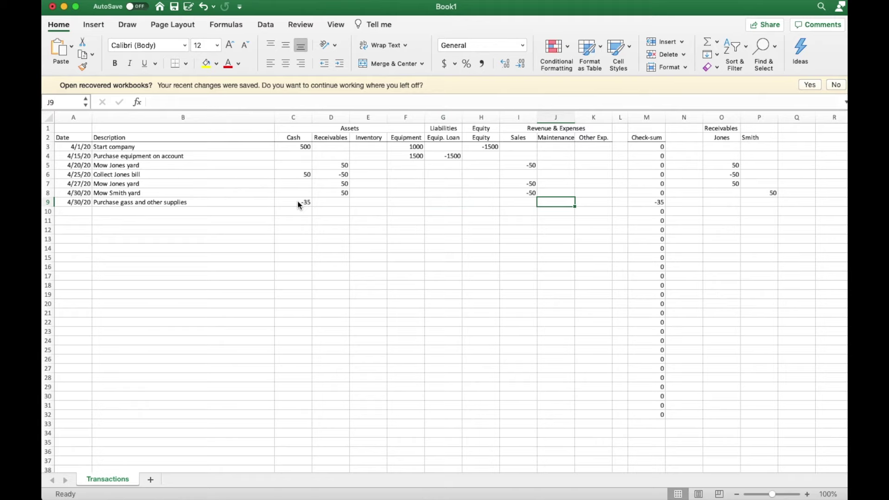
key(Tab)
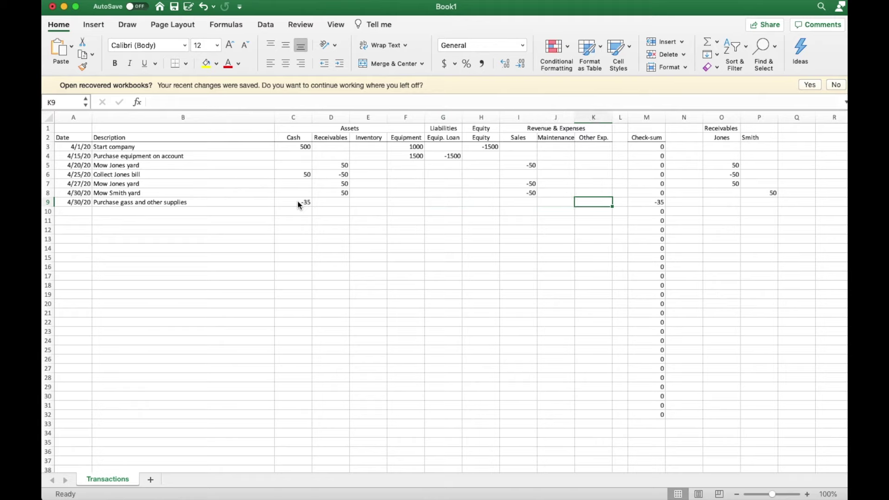
text(35)
key(Tab)
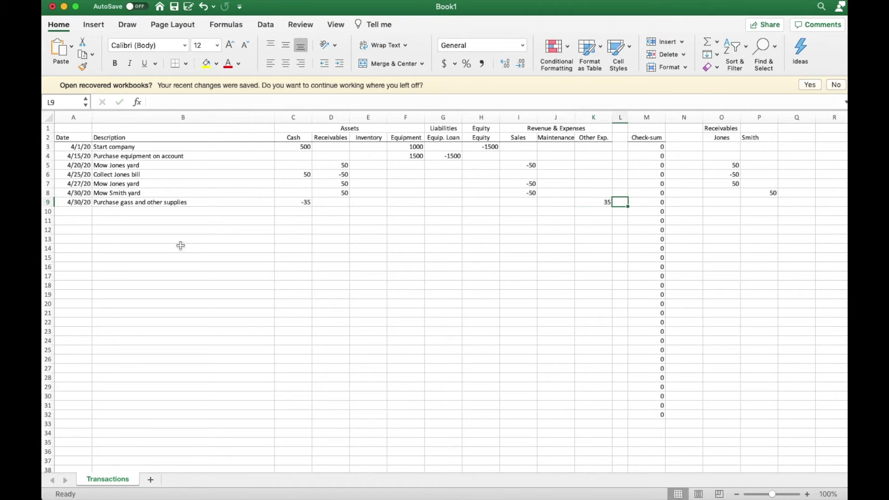
Step: Label the totals row in B11 as "Before Adjustment Totals"
click(102, 220)
text(Totals)
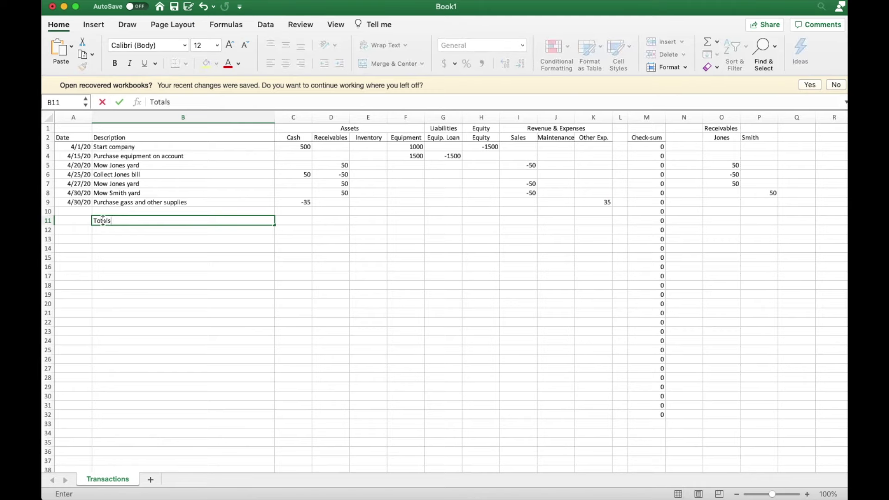
click(170, 250)
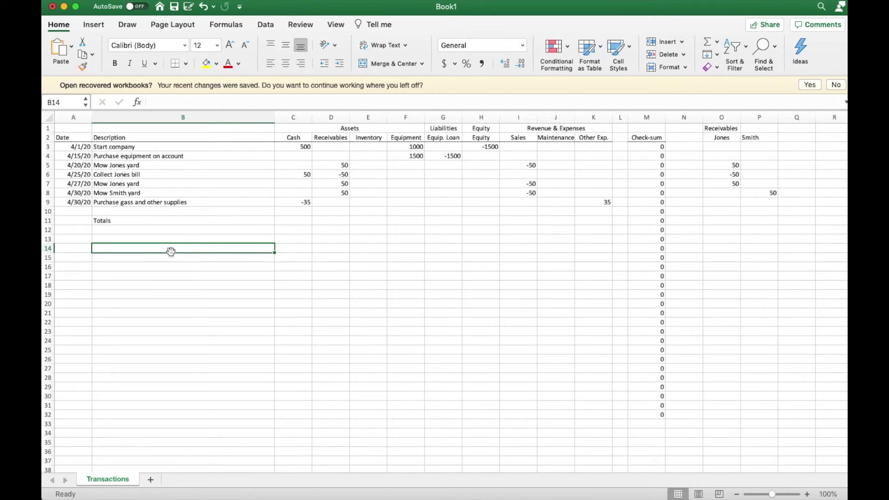
click(98, 221)
click(150, 102)
text(Before Adjustment)
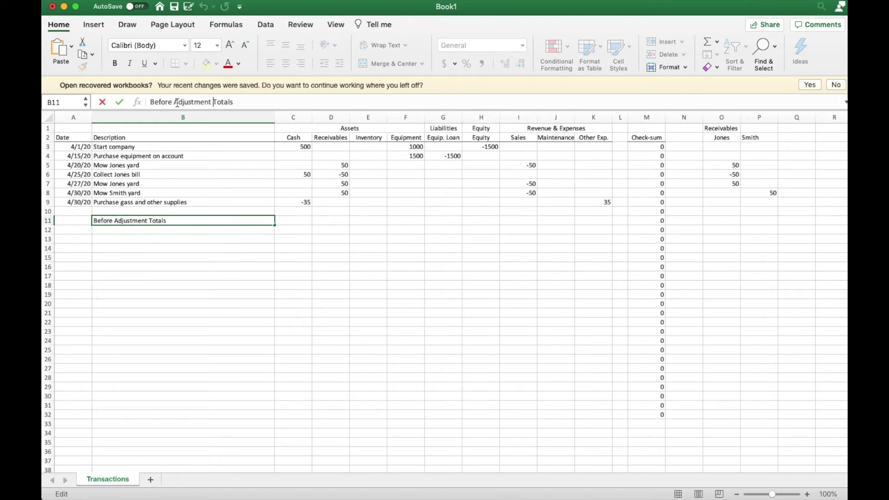
Step: Total the Cash column in C11 with a SUM formula over C3:C9
click(296, 220)
text(=sum()
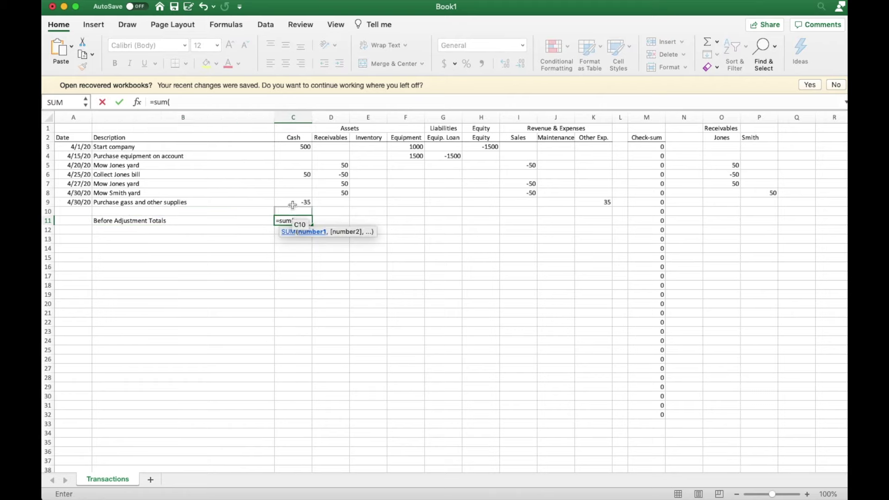
drag(303, 147, 301, 203)
text())
key(Tab)
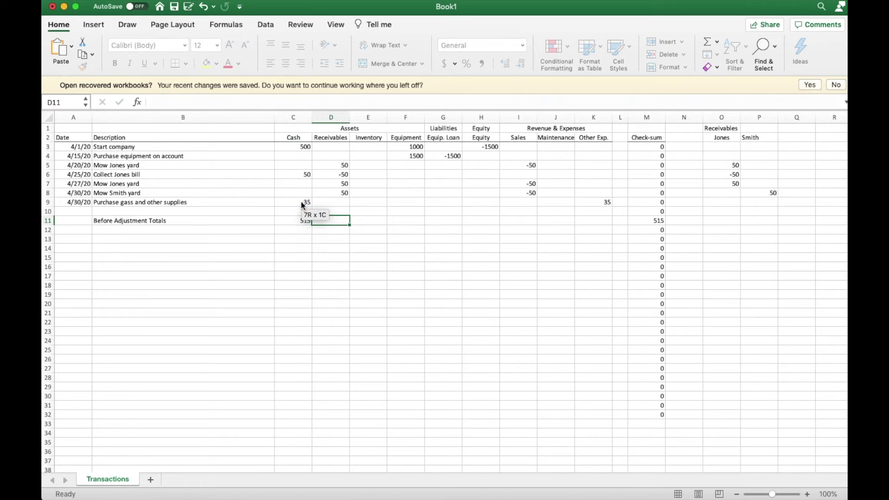
Step: Fill the Cash total formula from C11 across the remaining account columns through Other Exp. in K11
click(296, 222)
drag(311, 225, 605, 222)
click(339, 278)
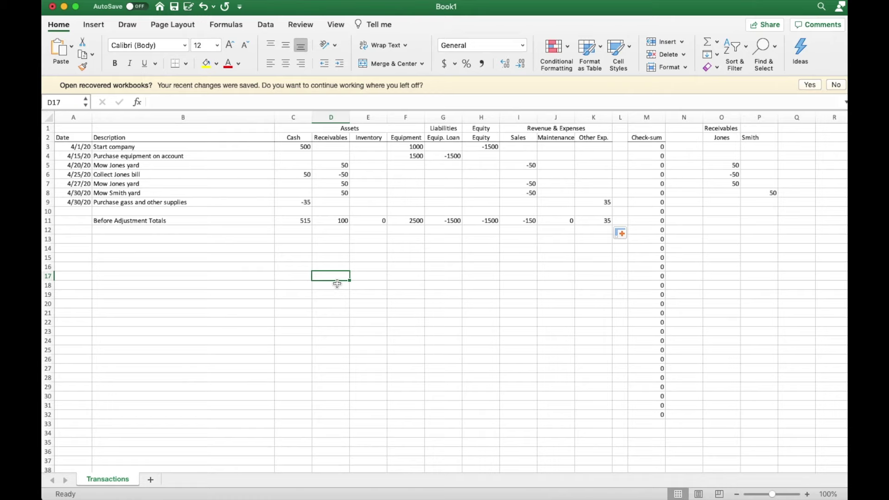
Step: Begin the adjustment entry in row 12 with the date 4/30/20 and the description "Depreciation"
click(71, 231)
text(4/30)
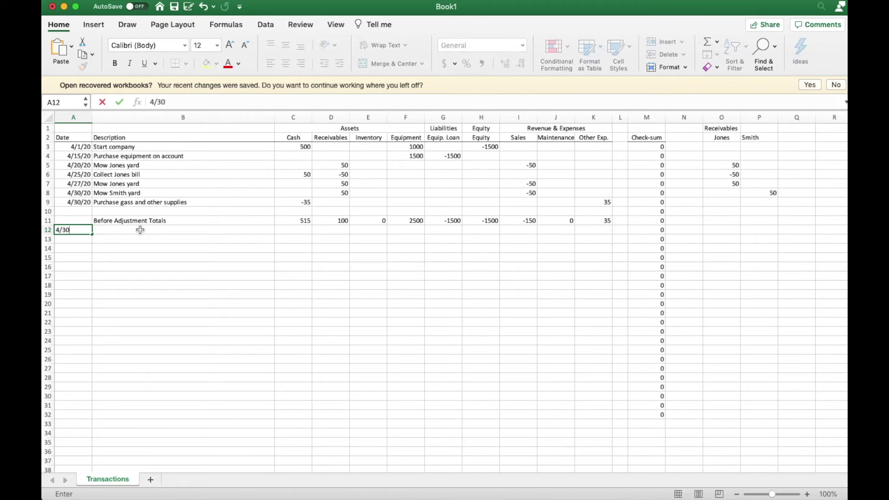
text(/20)
click(140, 229)
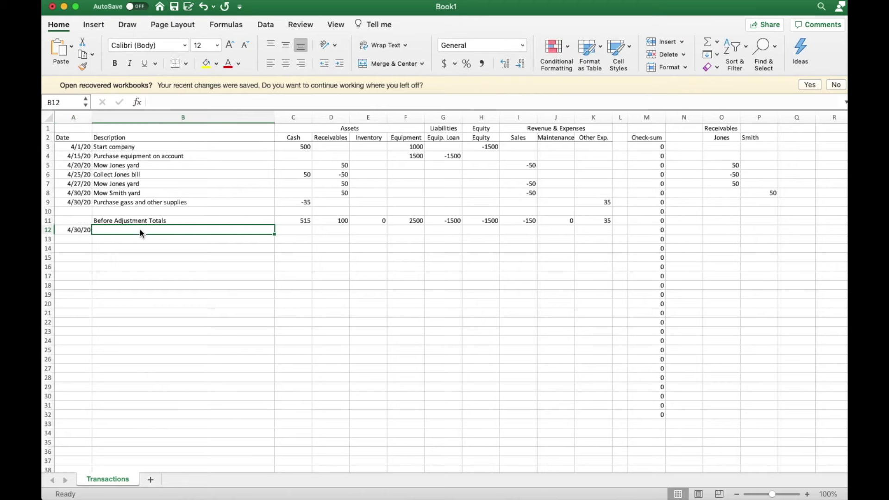
text(Depreciation)
key(Tab)
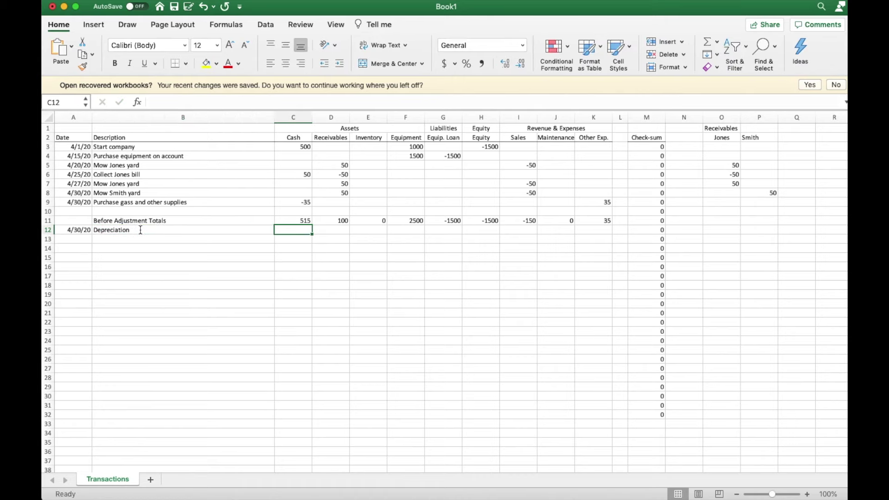
Step: Enter the formula =2500/48*-1 in the Depreciation row's Equipment cell, F12
key(Right)
key(Right)
key(Right)
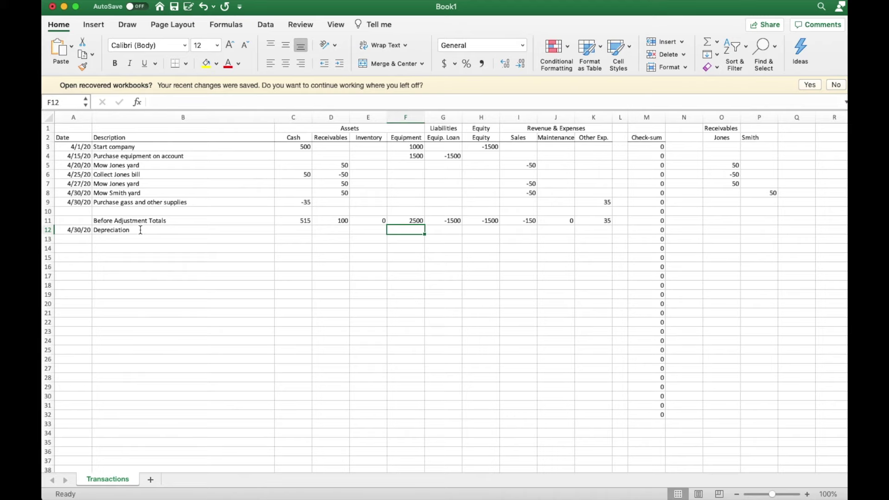
text(=)
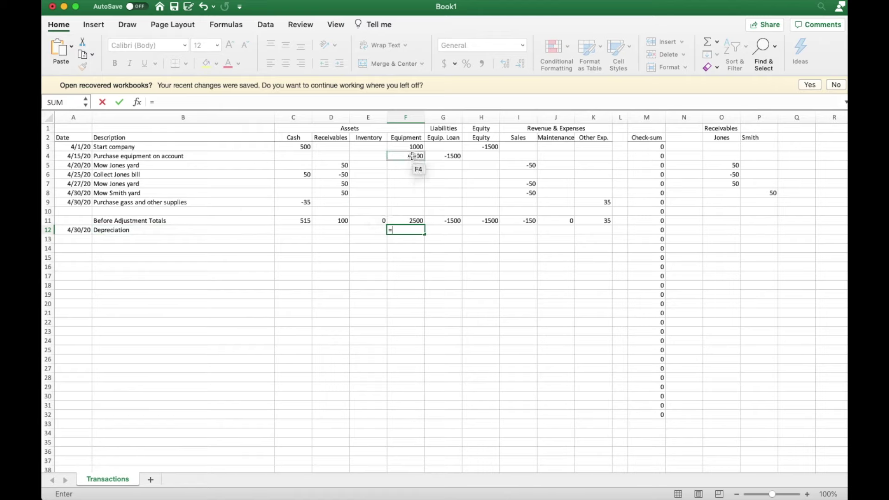
text(2500)
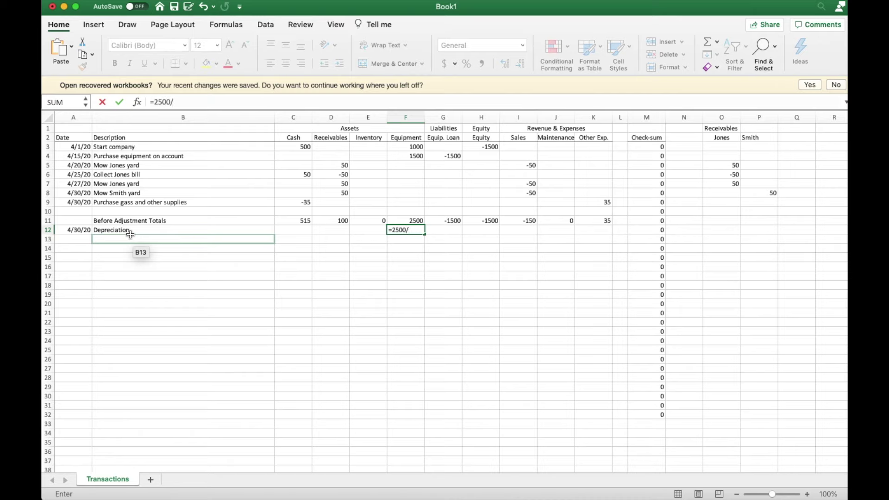
text(/48)
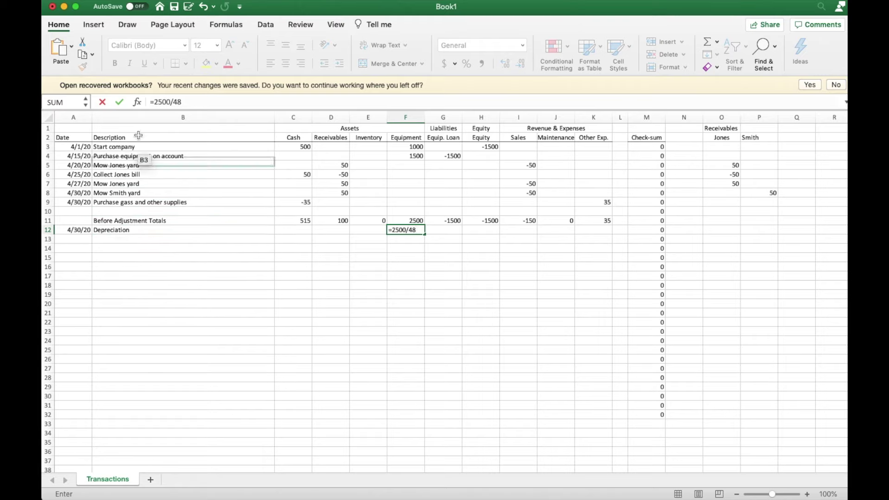
click(190, 102)
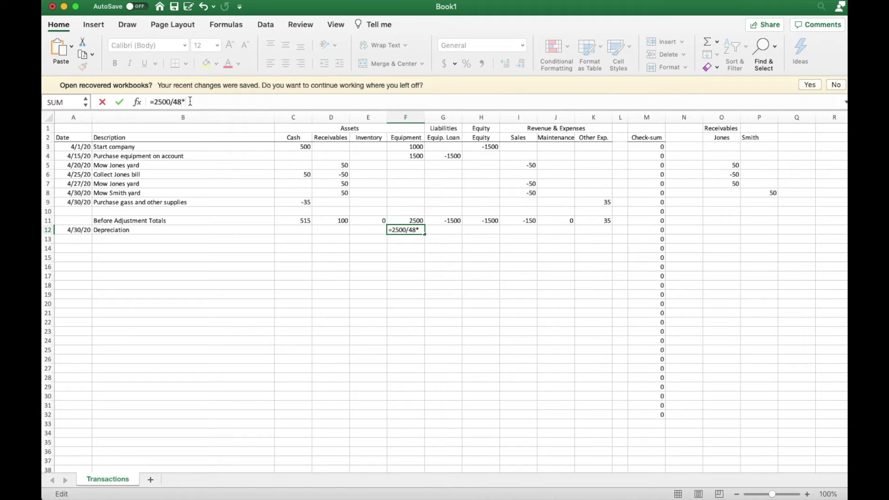
text(*-1)
key(Return)
Step: Reduce the Equipment depreciation amount in F12 to two displayed decimal places
click(416, 230)
click(520, 63)
click(520, 64)
click(520, 64)
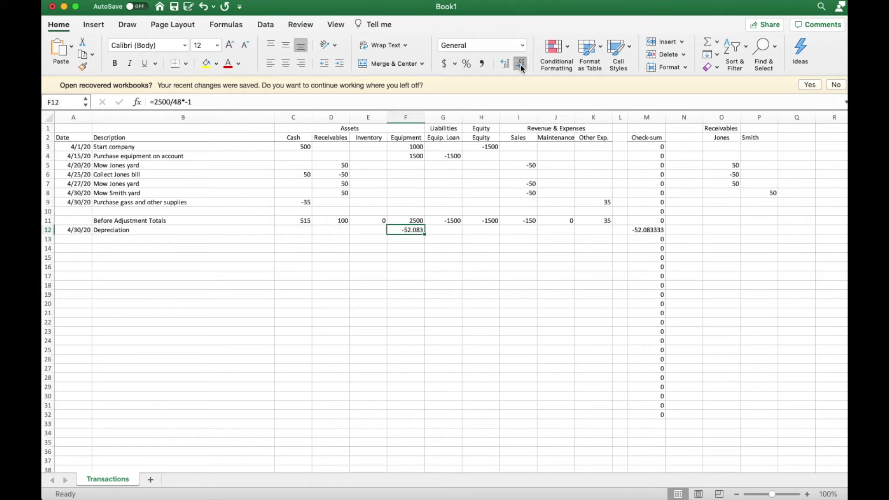
click(520, 64)
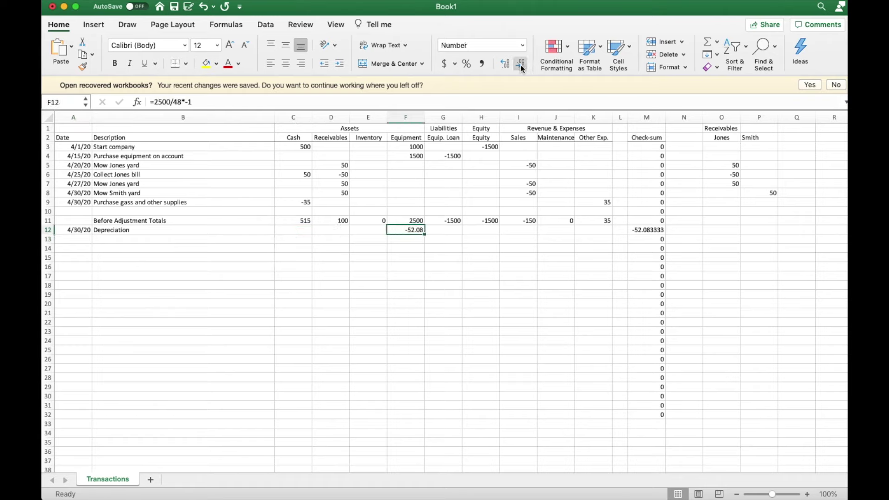
click(404, 242)
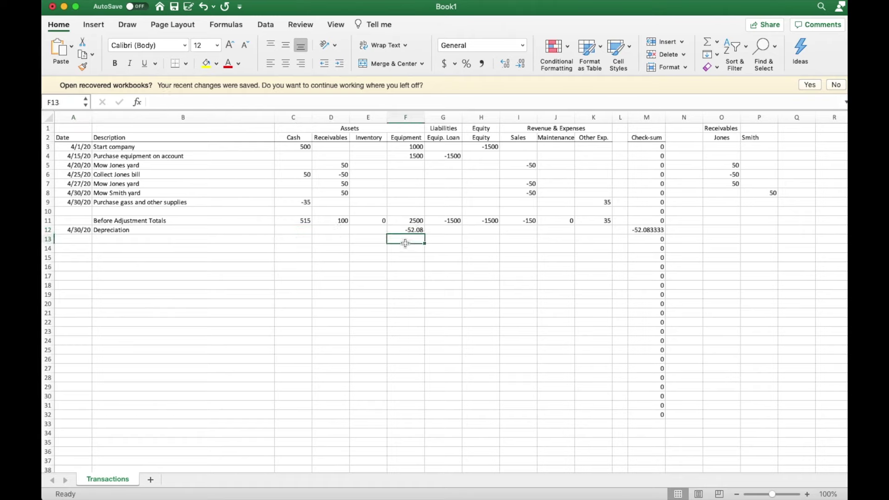
Step: Enter the offsetting depreciation expense in the Other Exp. cell K12 with the formula =-F12
click(599, 230)
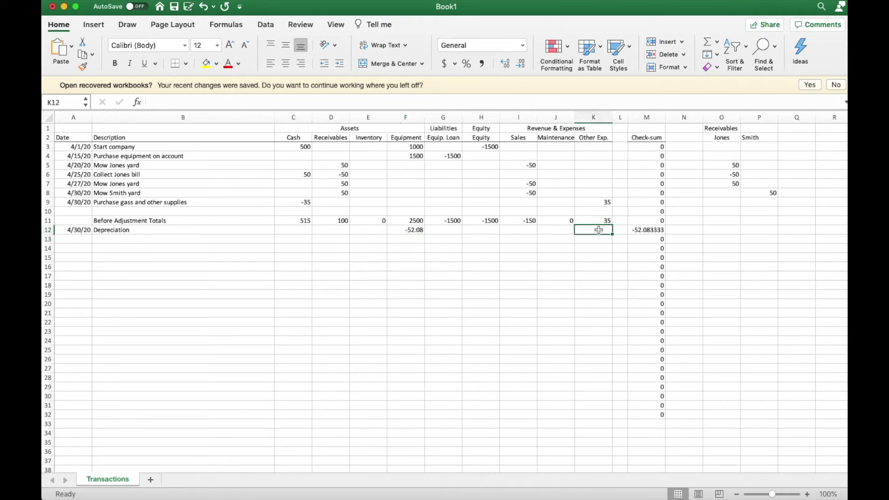
text(52.08)
click(621, 234)
click(602, 230)
text(=-)
click(405, 229)
key(Return)
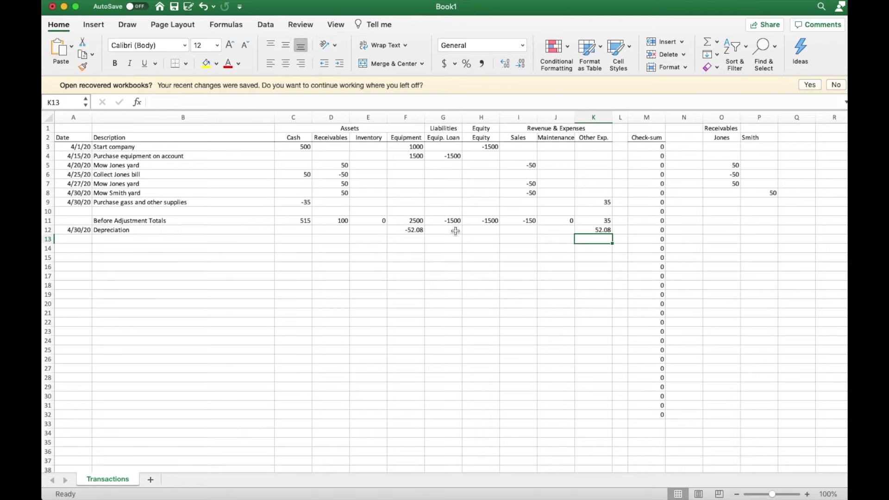
Step: Begin the next adjustment entry in row 13 with the date 4/30/20 and the description "Interest expense"
click(81, 238)
text(4/)
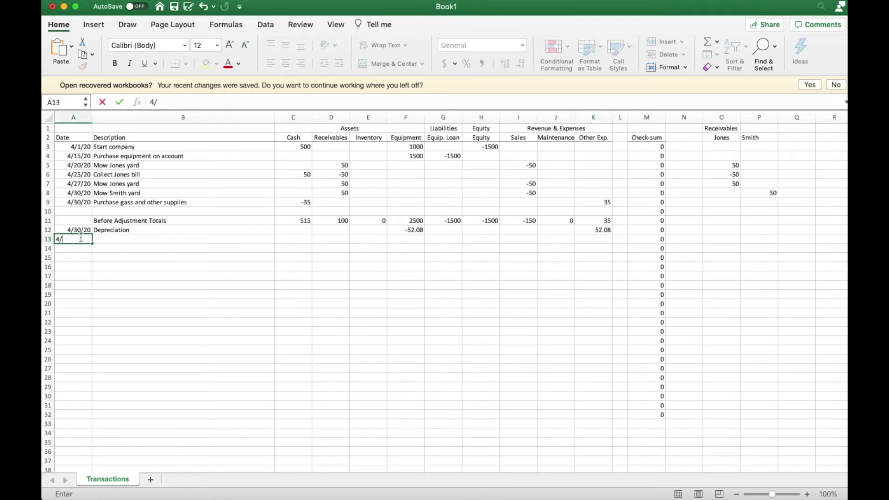
text(30/20)
key(Tab)
text(Interest expense)
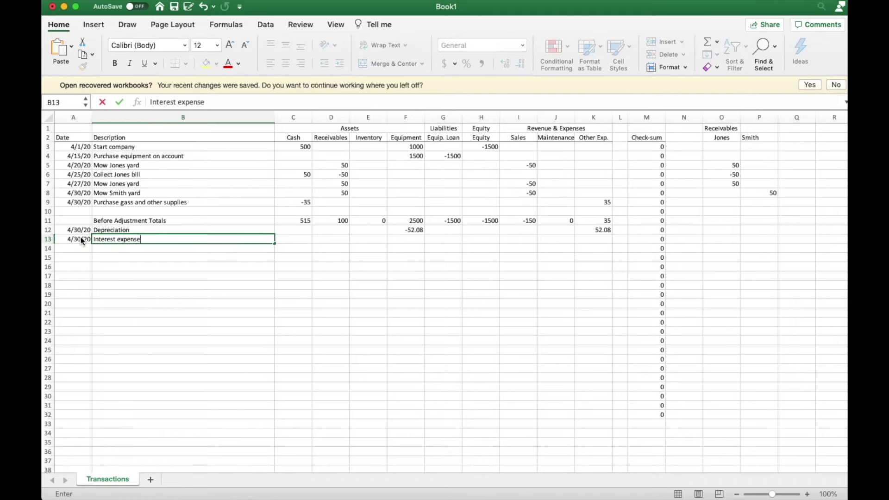
key(Tab)
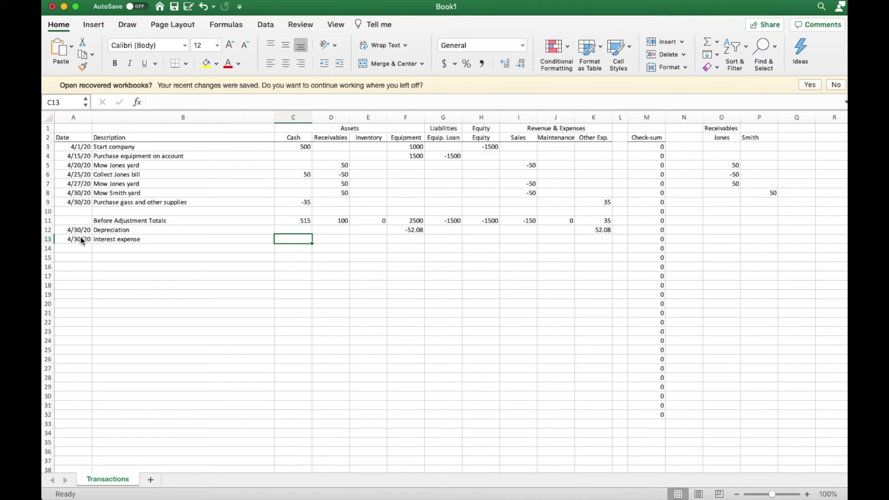
Step: Record the interest in row 13 as -12 under Equip. Loan and 12 under Other Exp
key(Tab)
key(Tab)
key(Tab)
key(Tab)
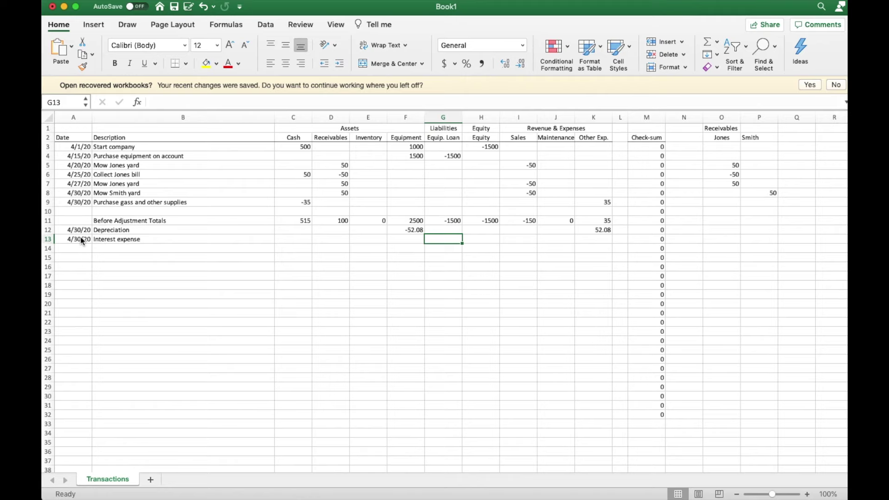
text(-)
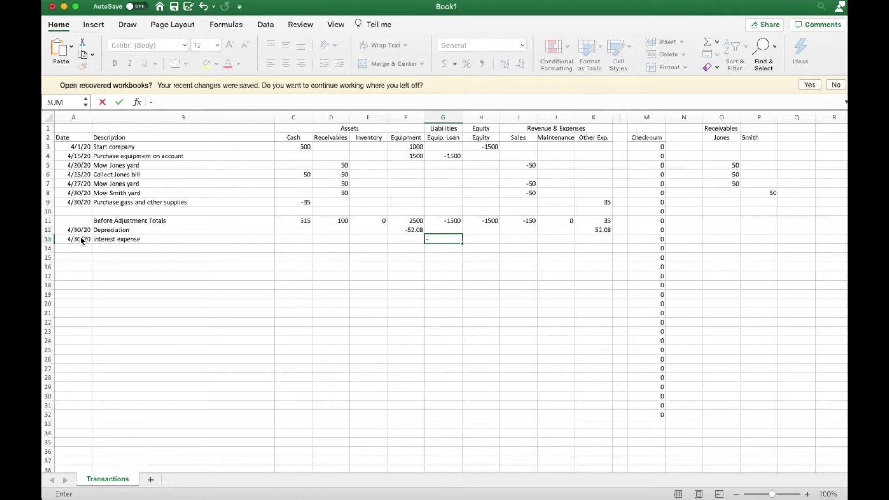
text(12)
key(Tab)
key(Tab)
key(Tab)
key(Tab)
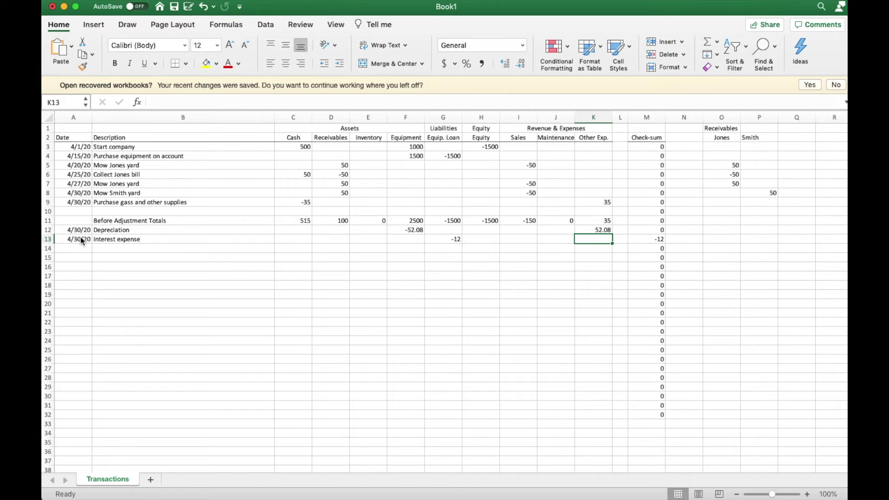
text(12)
key(Tab)
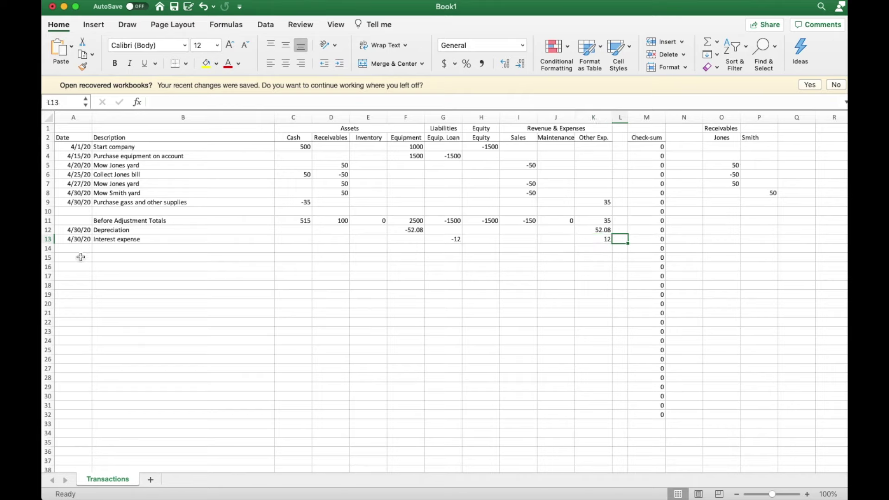
Step: Label the final totals row in B15 as "Month-End Totals"
click(104, 256)
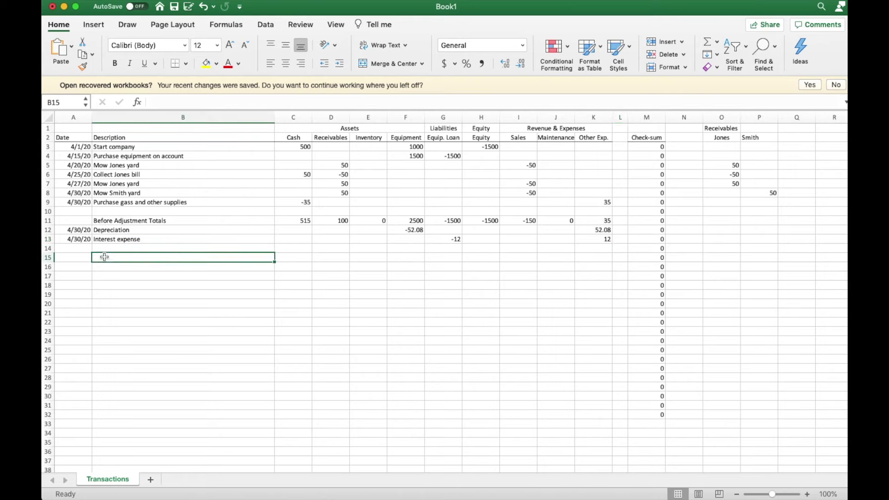
text(Month-End)
key(BackSpace)
key(BackSpace)
text(nd Totals)
key(Tab)
Step: Total Cash in C15 with a SUM formula over C11:C13 and fill it across through Other Exp. in K15
text(=sum()
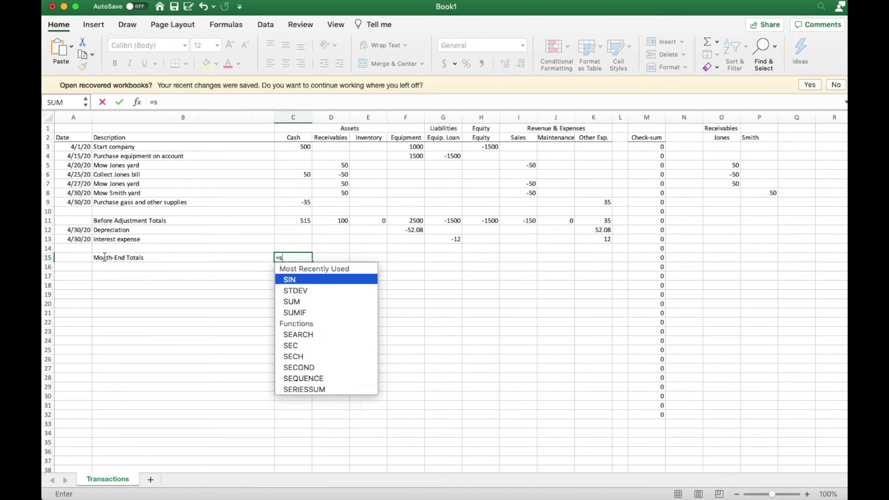
drag(302, 221, 301, 238)
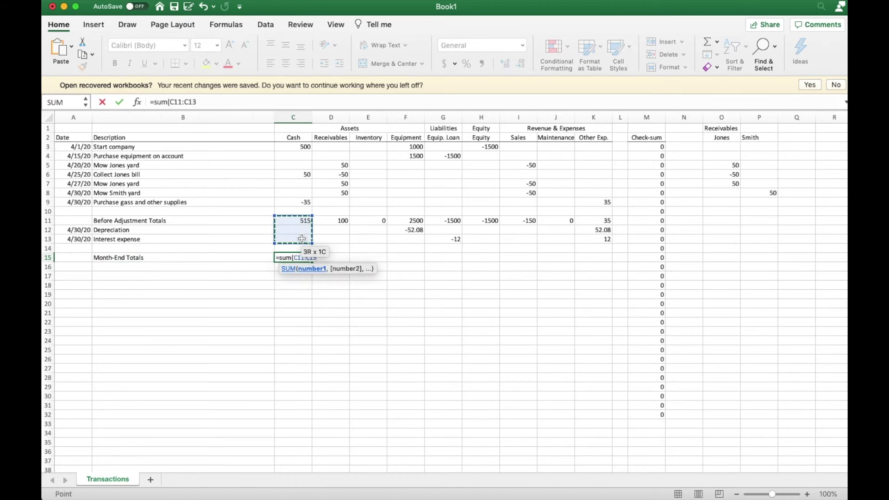
key(Return)
drag(313, 262, 613, 263)
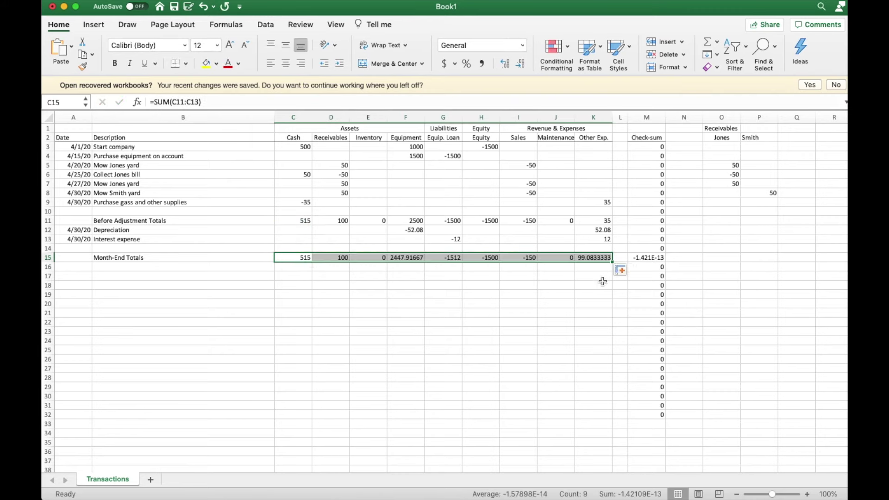
click(339, 258)
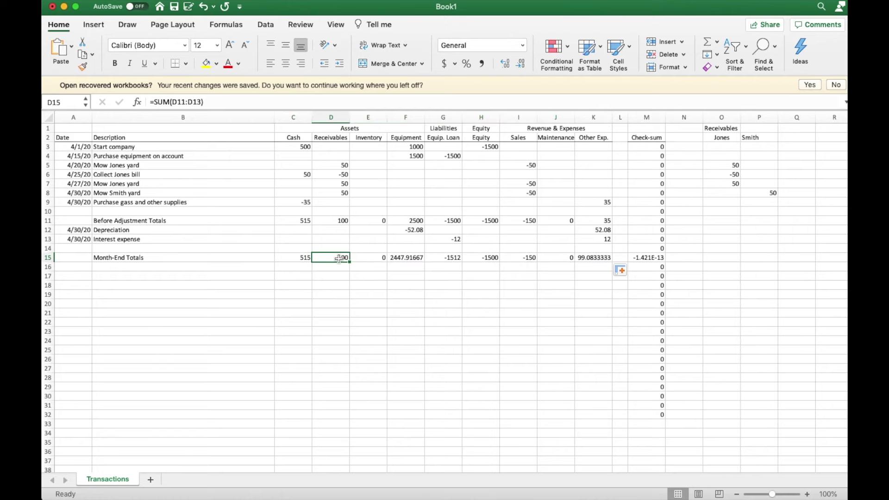
double_click(339, 258)
key(Return)
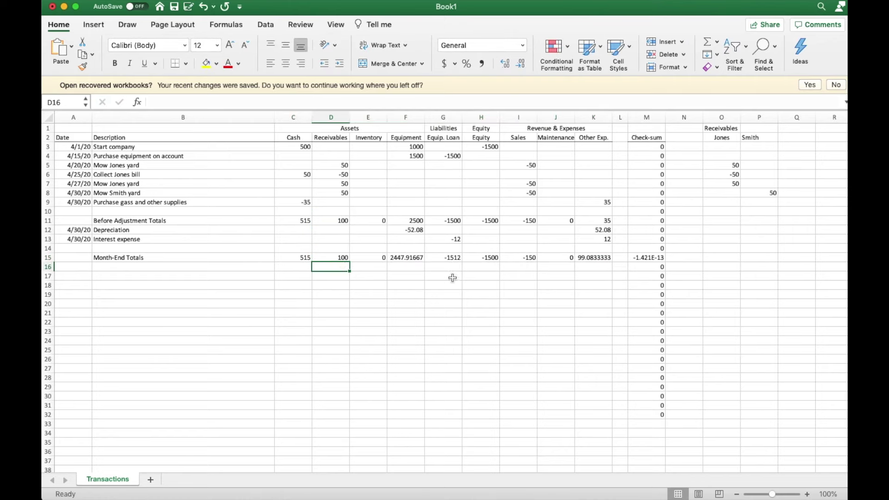
Step: Replace the Equipment depreciation formula in F12 with the whole amount -52
click(416, 230)
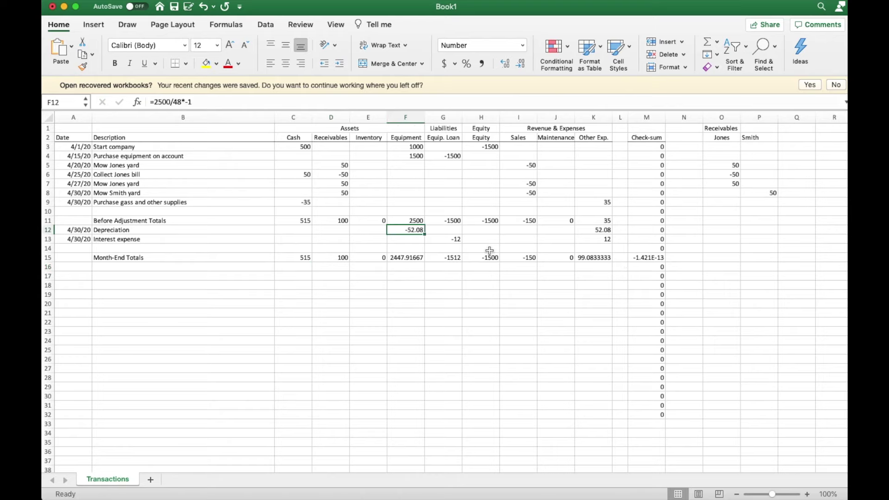
text(-52)
key(Right)
key(Right)
key(Right)
key(Right)
key(Right)
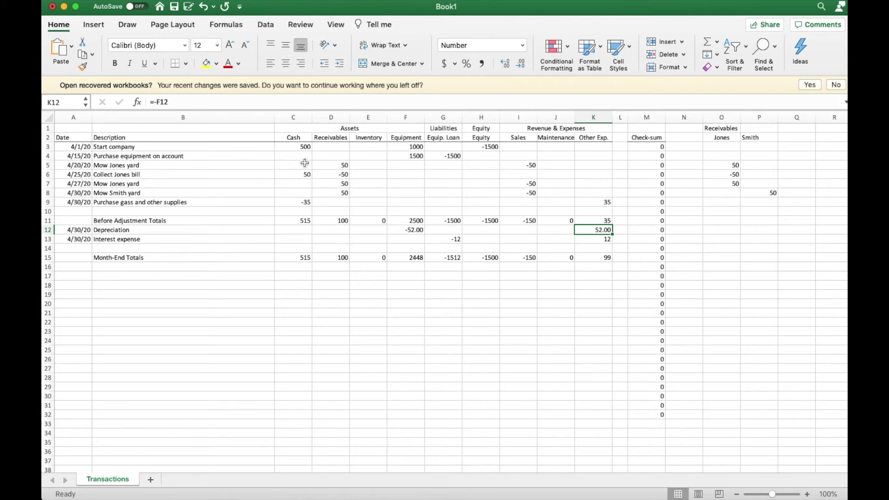
Step: Apply the comma-style accounting number format to columns C through P
drag(296, 117, 751, 120)
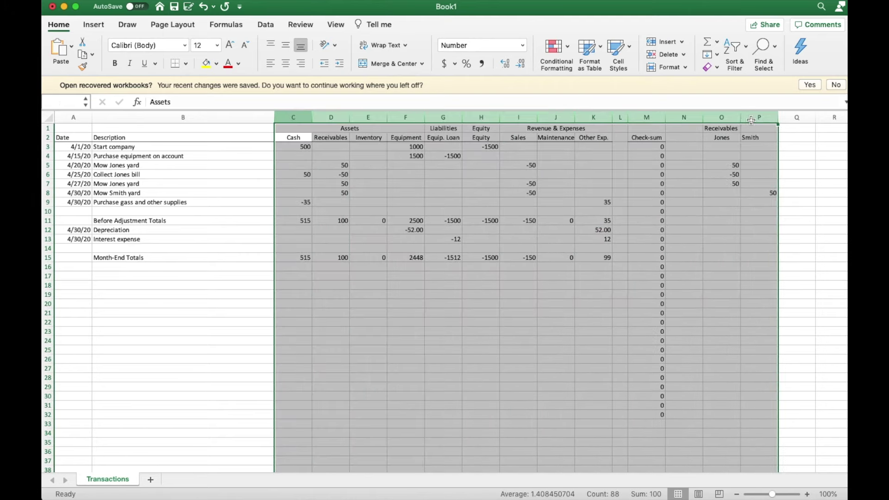
click(482, 63)
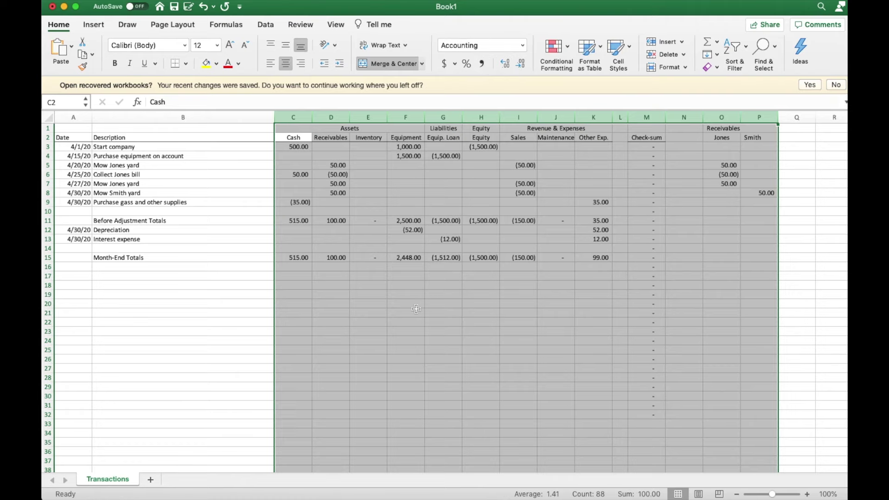
click(352, 295)
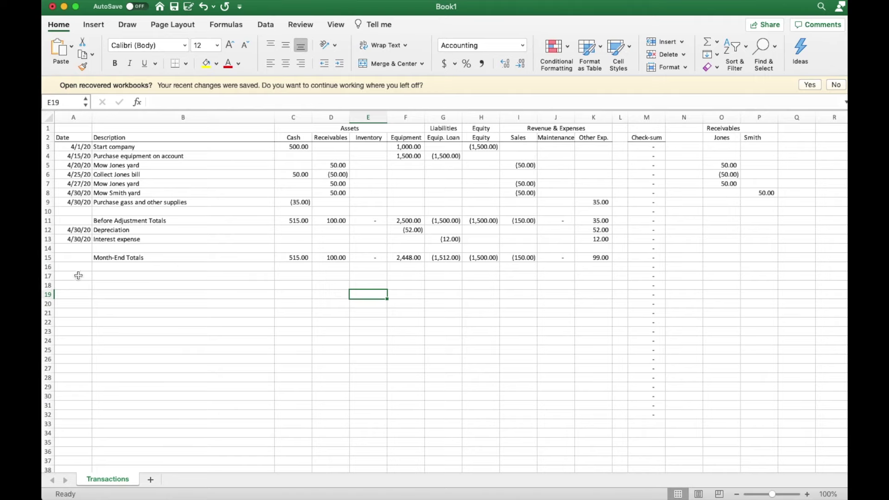
Step: Label row 17 as "Closing Entries" in B17
click(104, 274)
text(Closing En)
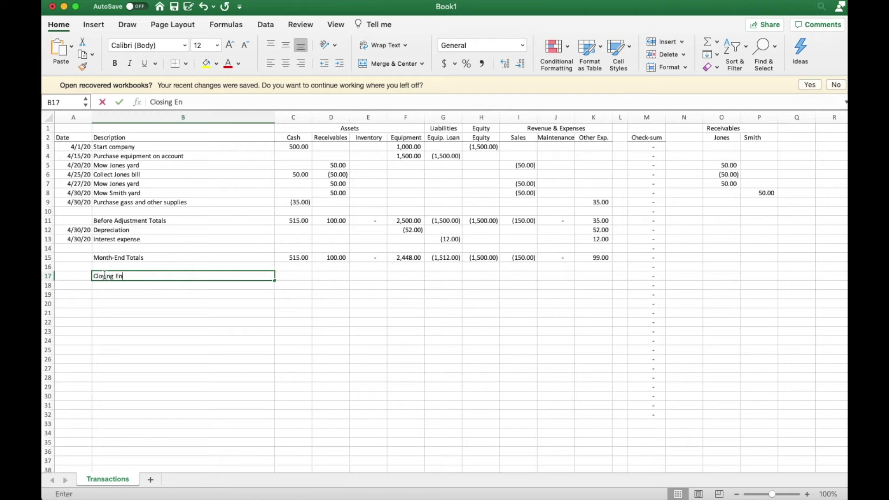
text(tries)
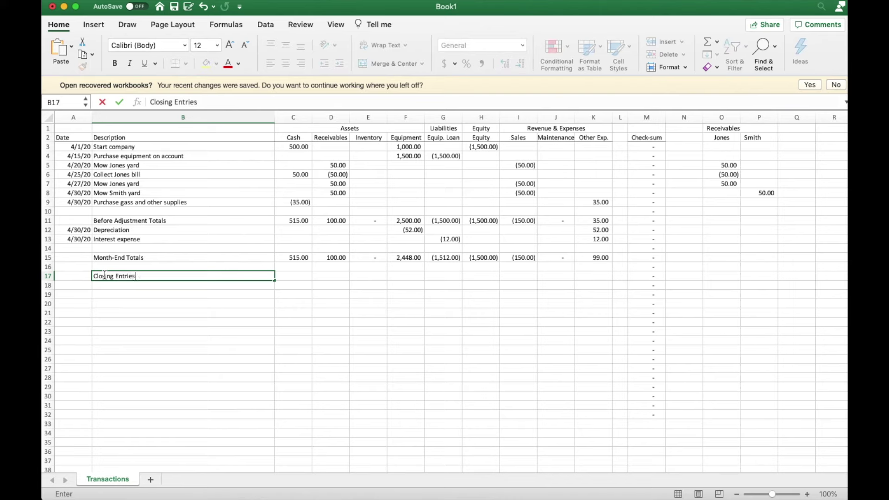
click(294, 275)
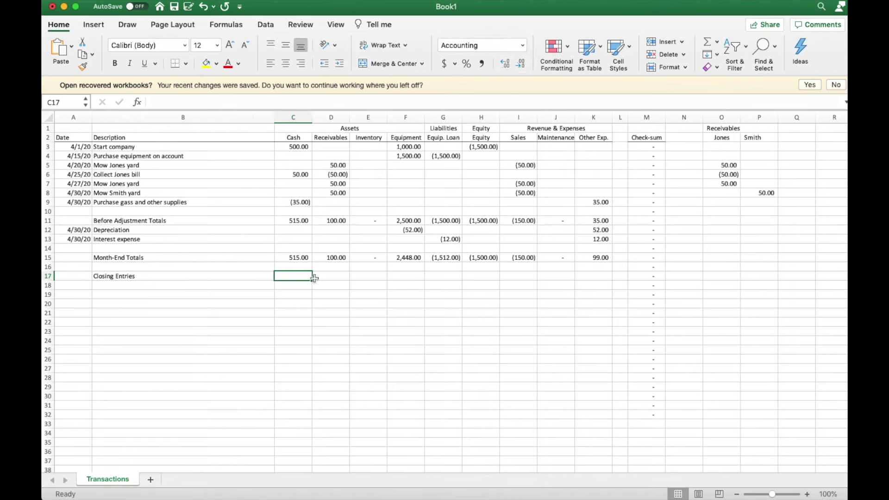
Step: Enter the closing amounts in row 17 as 140 under Sales and -99 under Other Exp
key(Right)
key(Right)
key(Right)
key(Right)
key(Right)
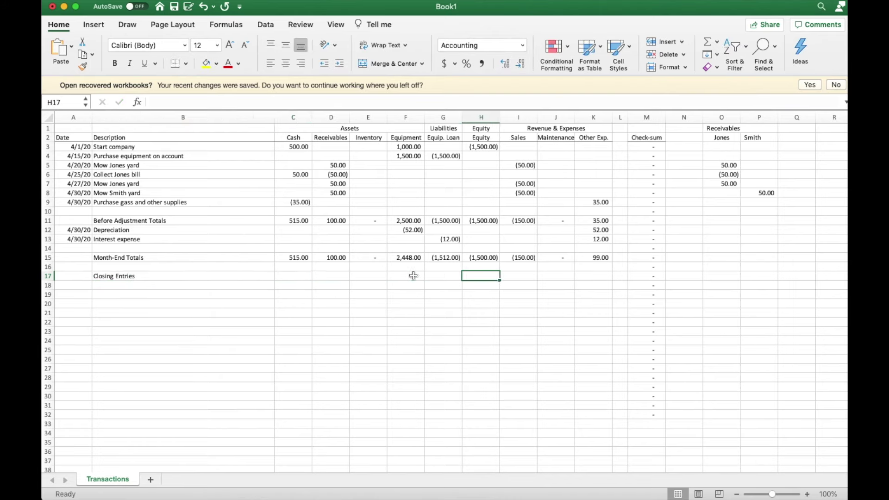
click(517, 277)
text(140)
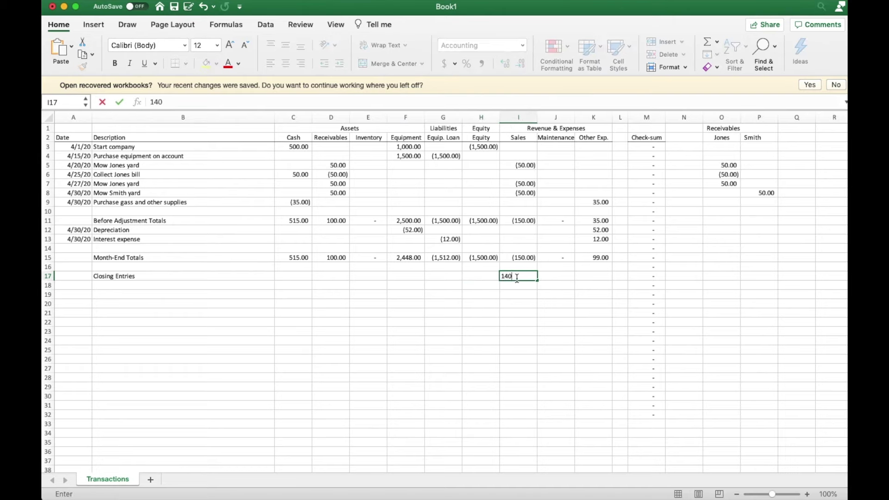
key(Right)
key(Right)
text(-)
text(99)
key(Right)
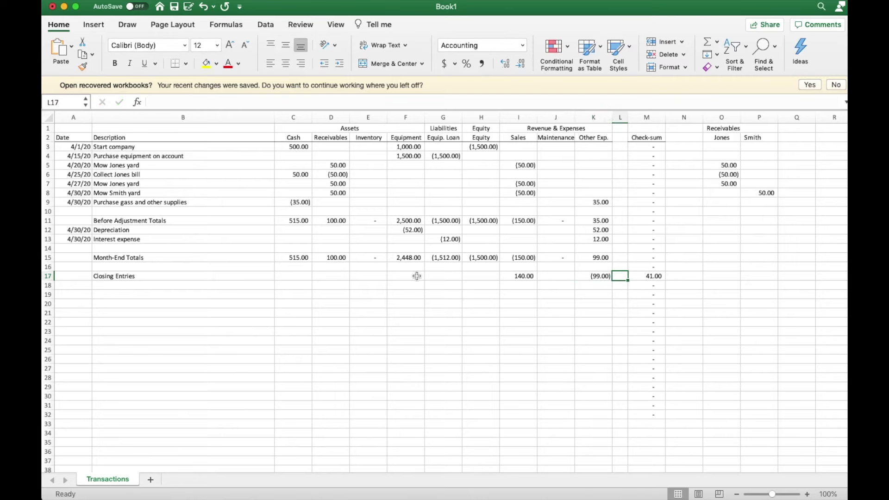
Step: Enter -41 as the closing entry under Equity in H17
click(484, 276)
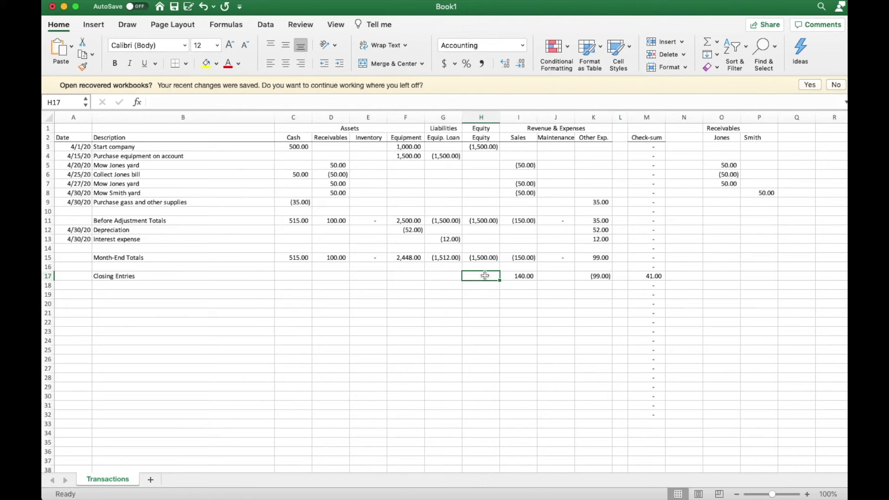
text(-41)
key(Right)
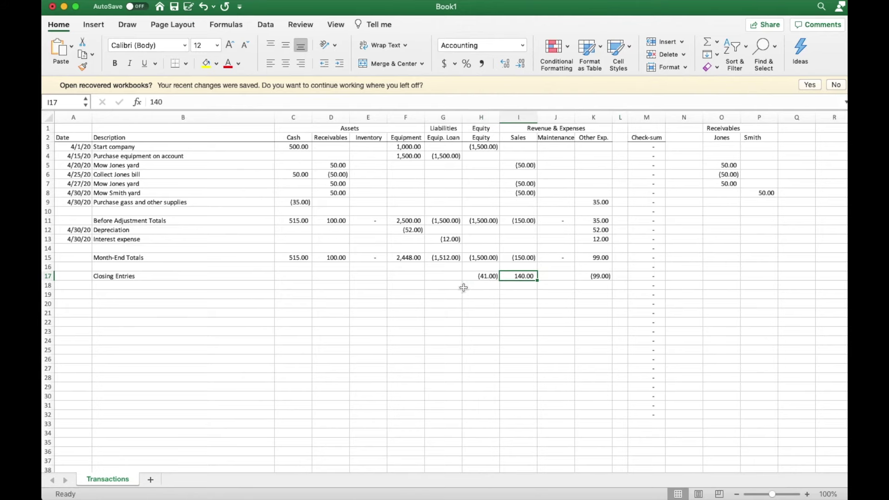
Step: Label row 18 as "Closing Balances" in B18
click(104, 285)
text(Closing Balances)
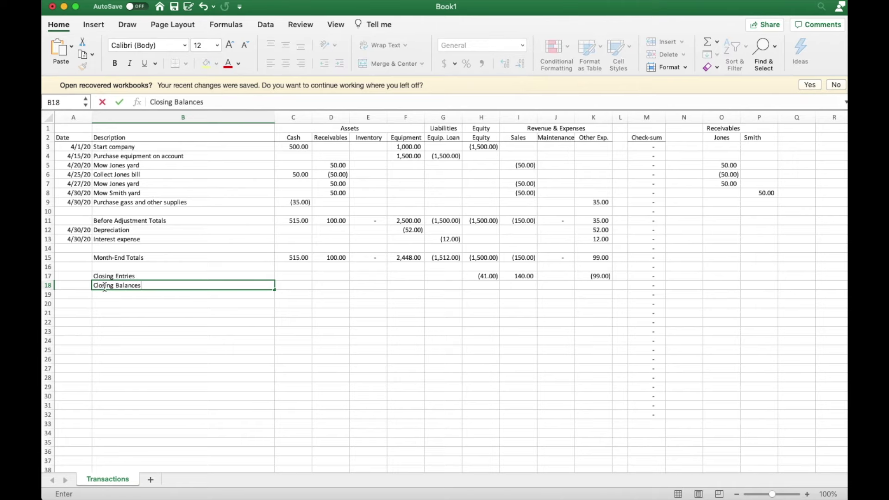
key(Tab)
click(131, 286)
Step: Total C15:C17 in C18 with a SUM formula and fill it across the account columns through K18
click(299, 285)
text(=sum()
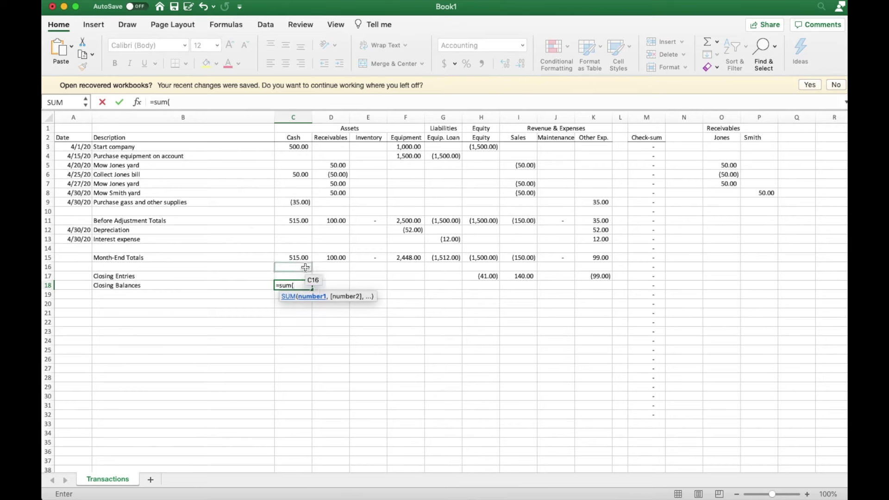
drag(299, 257, 301, 276)
key(Return)
click(295, 283)
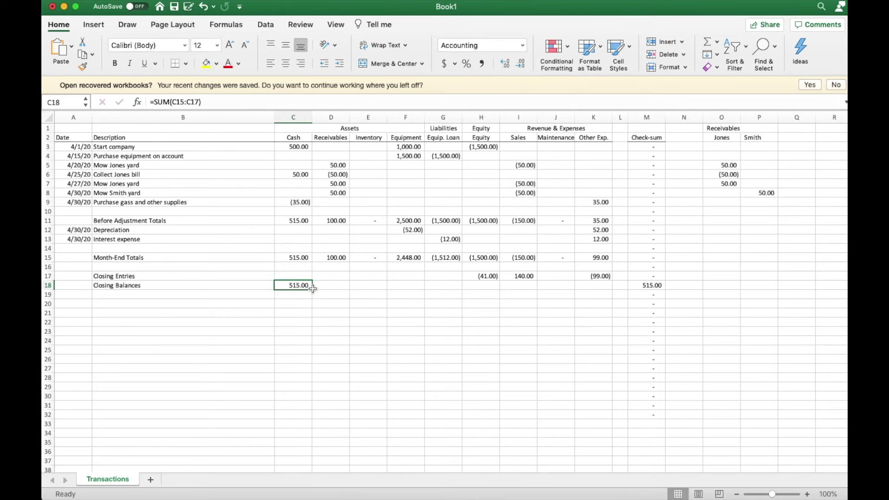
drag(311, 289, 605, 287)
click(579, 330)
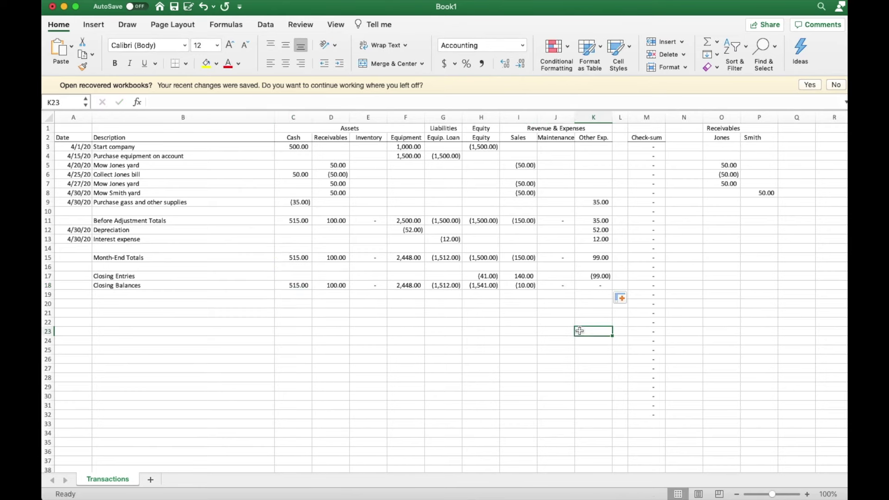
Step: Correct the closing entries in row 17 to 150 under Sales and -51 under Equity
click(525, 277)
drag(158, 101, 154, 102)
text(50)
key(Tab)
click(488, 276)
drag(158, 102, 154, 102)
text(5)
key(Tab)
click(585, 365)
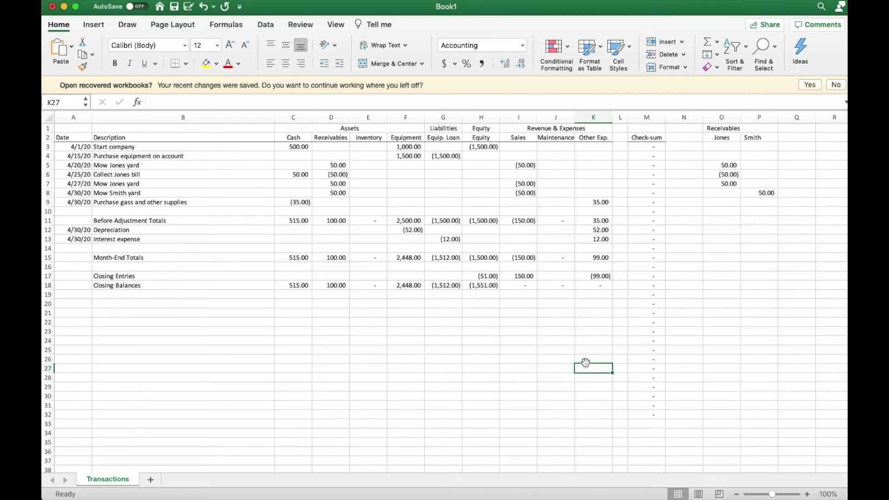
Step: Sum the first customer's receivables O5:O17 in O18 and fill the formula across to P18
click(722, 286)
text(=sum()
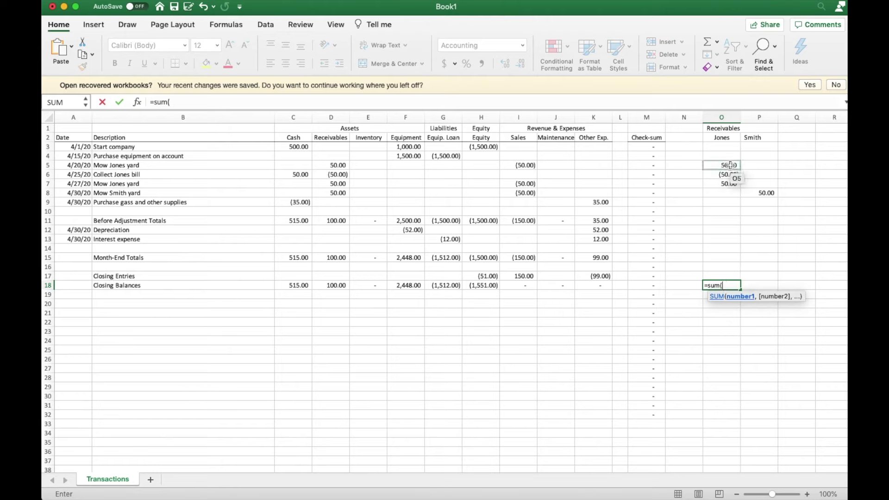
drag(730, 164, 723, 272)
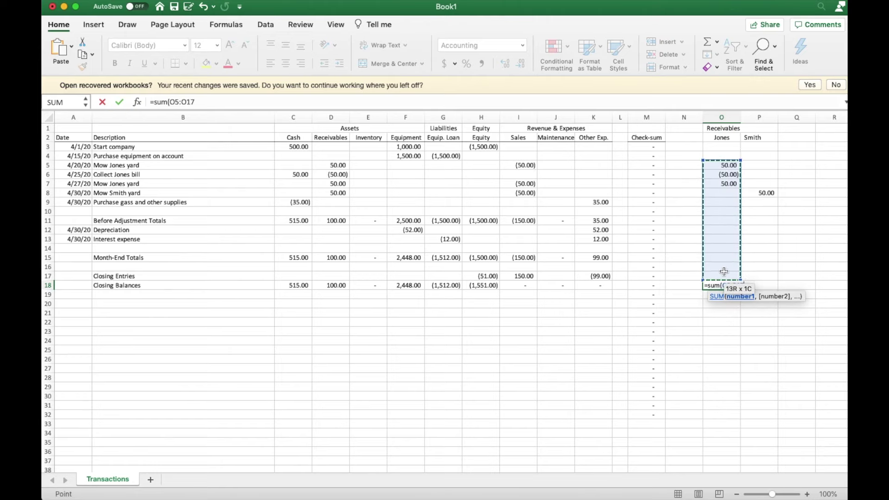
key(Tab)
click(725, 288)
drag(739, 290, 786, 296)
click(765, 320)
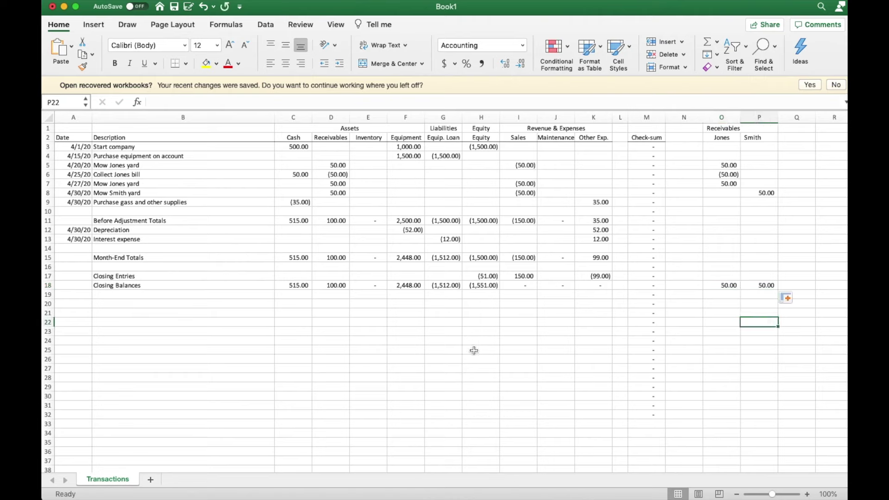
Step: Rename the Transactions sheet as April
double_click(105, 480)
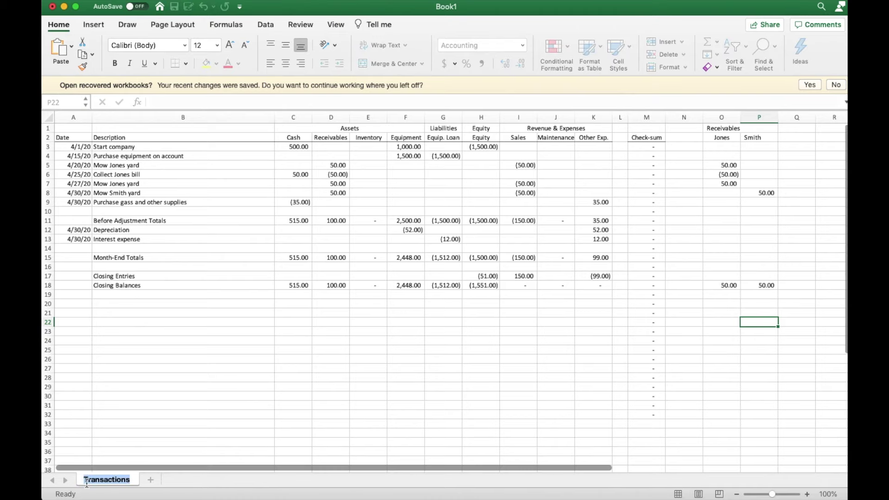
text(A)
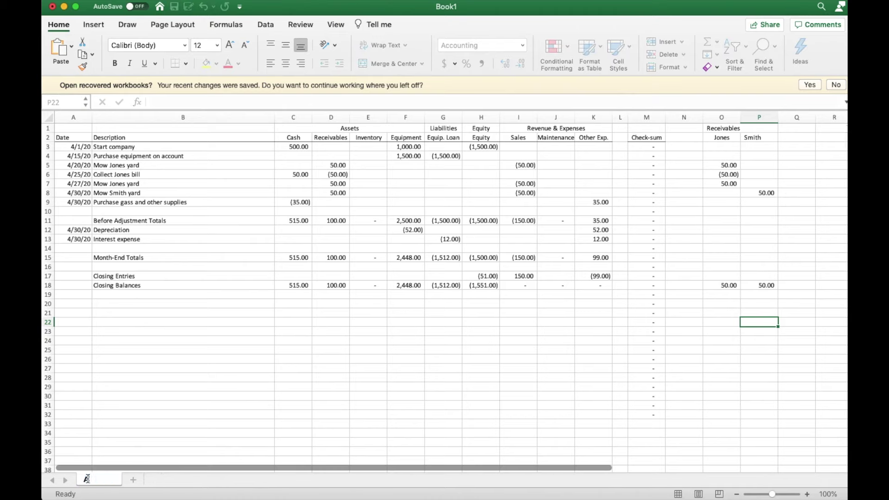
text(pril)
key(Return)
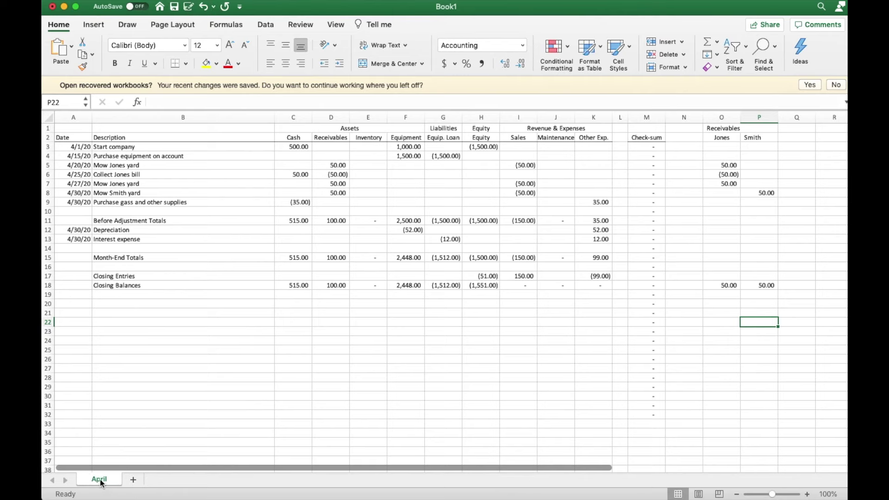
Step: Create a copy of the April sheet at the end of Book1
right_click(101, 484)
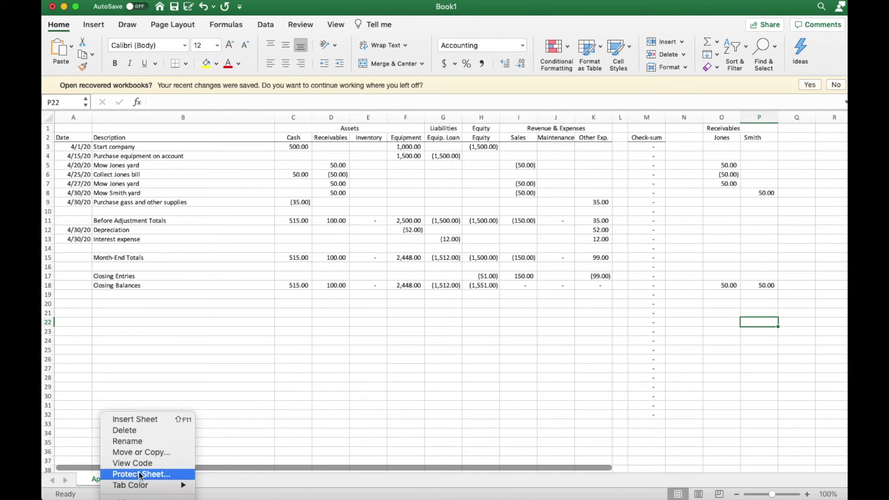
click(132, 453)
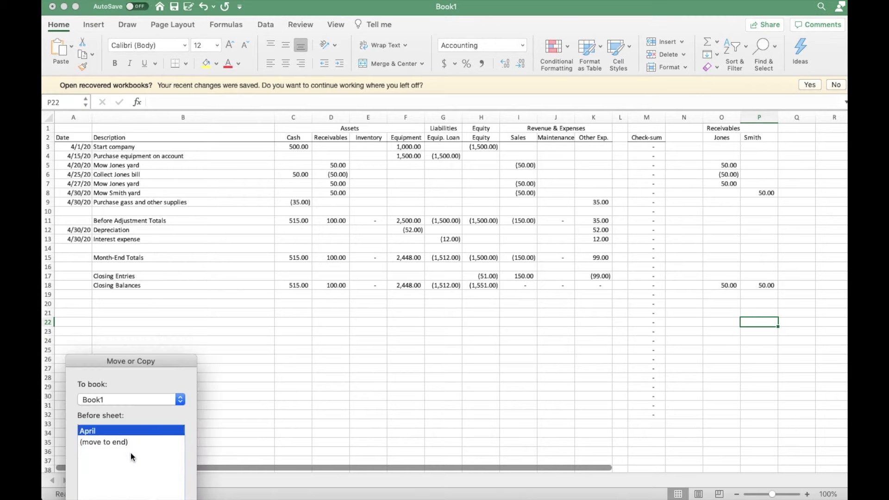
click(104, 442)
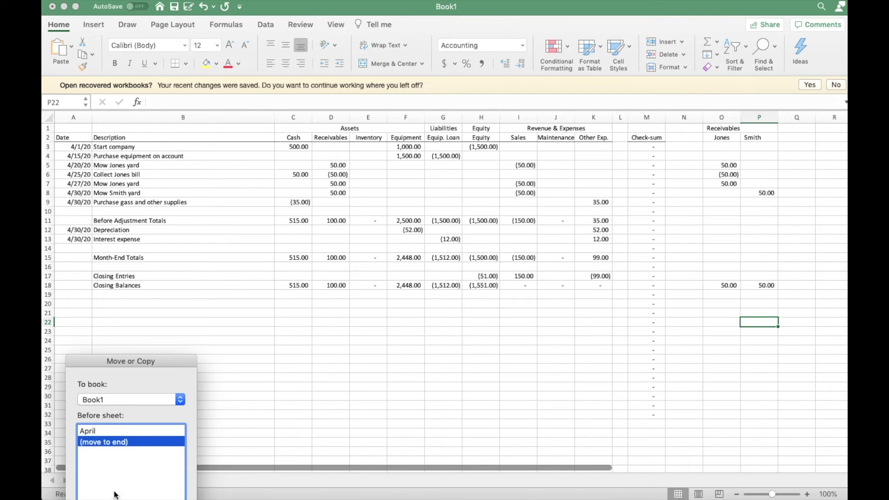
drag(159, 362, 221, 271)
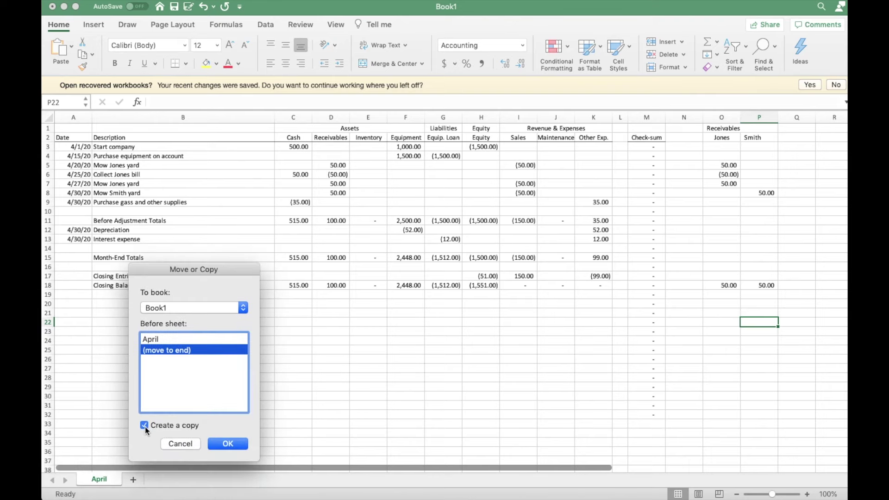
click(227, 444)
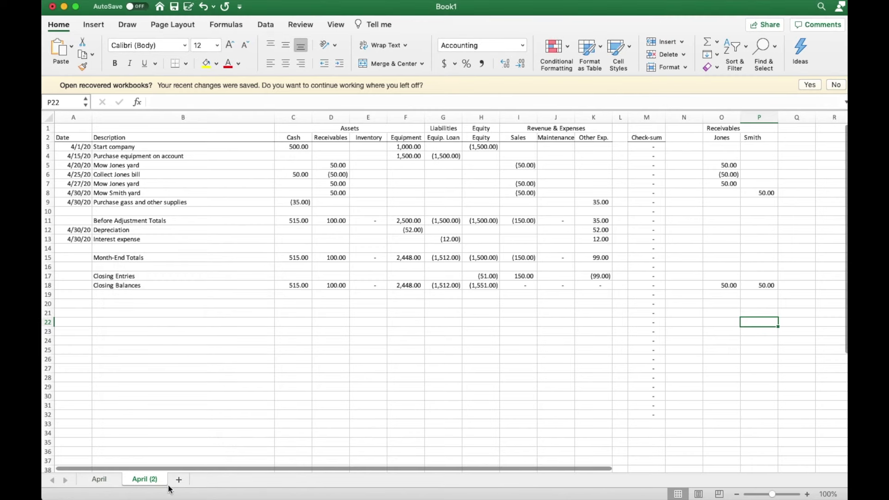
Step: Rename the copied sheet as May
double_click(145, 480)
text(May)
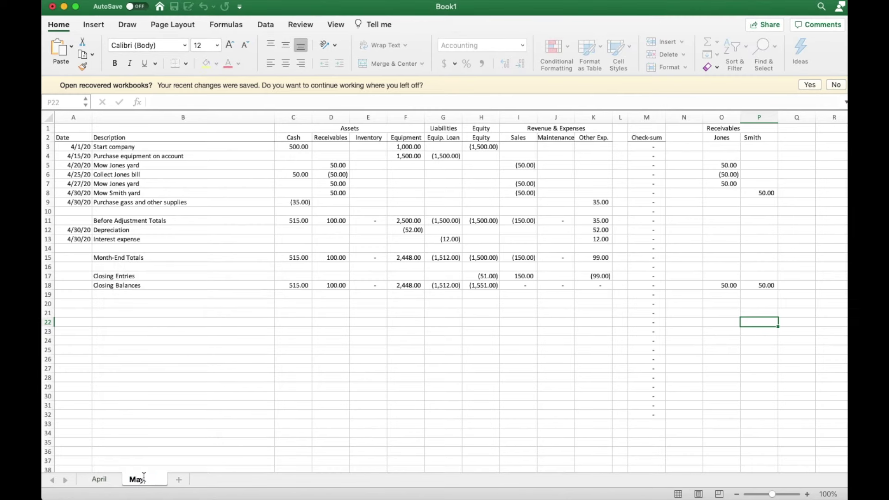
key(Return)
click(66, 148)
drag(65, 148, 596, 289)
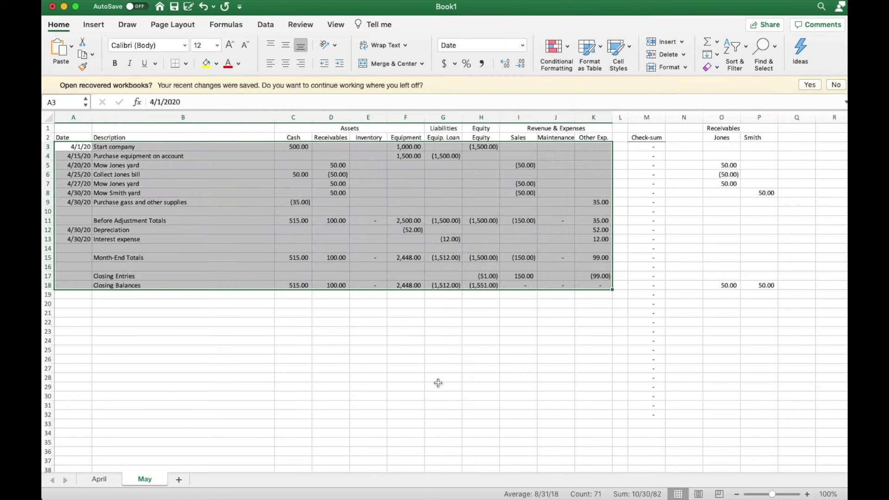
click(437, 385)
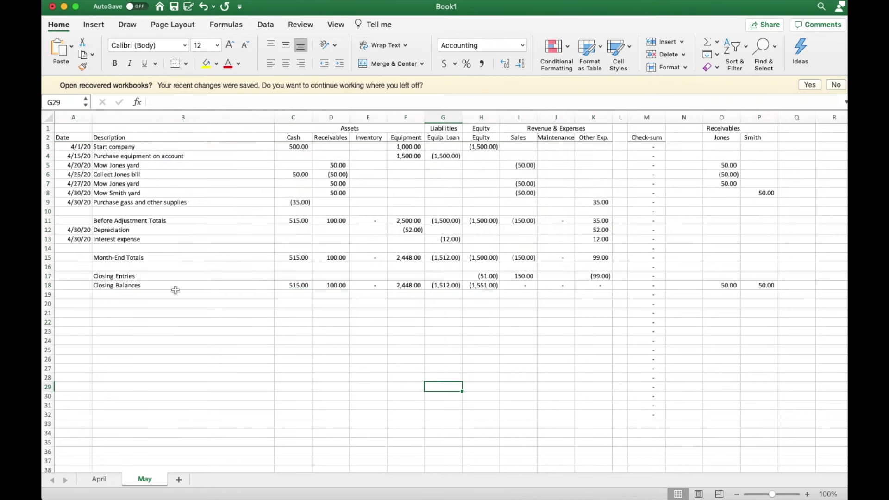
click(48, 147)
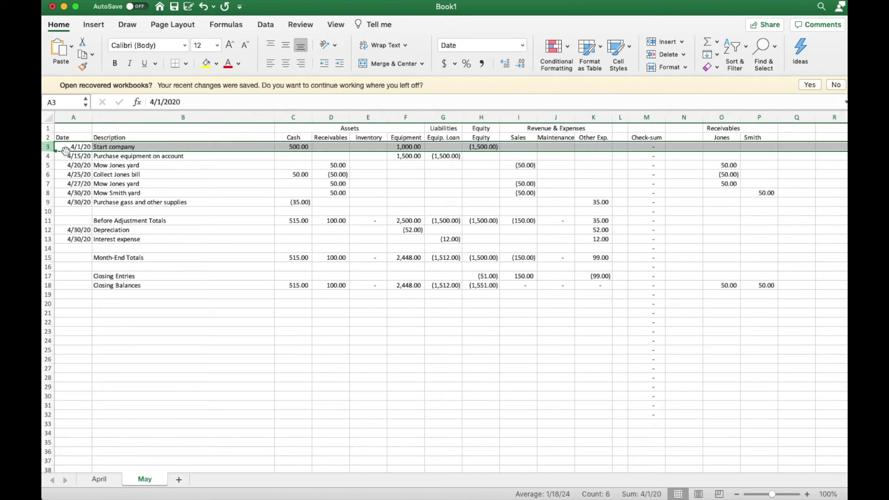
key(Down)
key(Down)
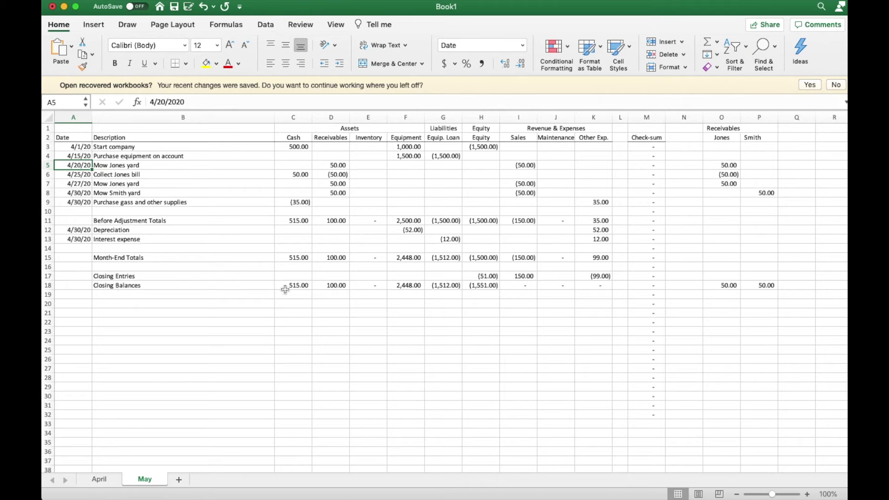
Step: Copy the closing balances C18:P18 on the May sheet and paste them as values into row 3 starting at C3
drag(293, 286, 762, 287)
right_click(762, 288)
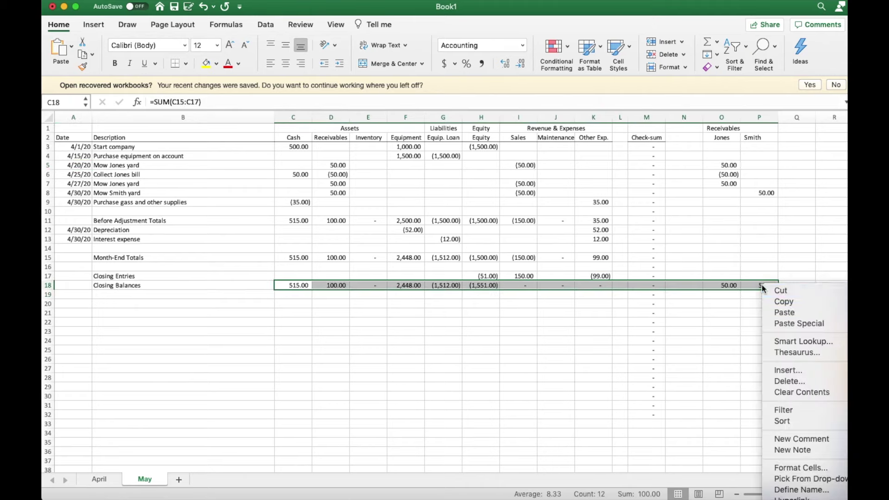
click(782, 302)
click(297, 148)
right_click(296, 147)
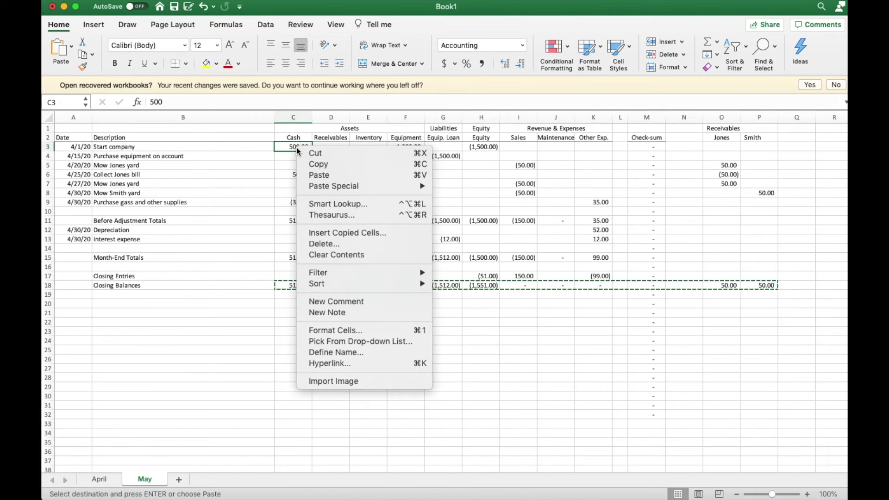
mouse_move(393, 186)
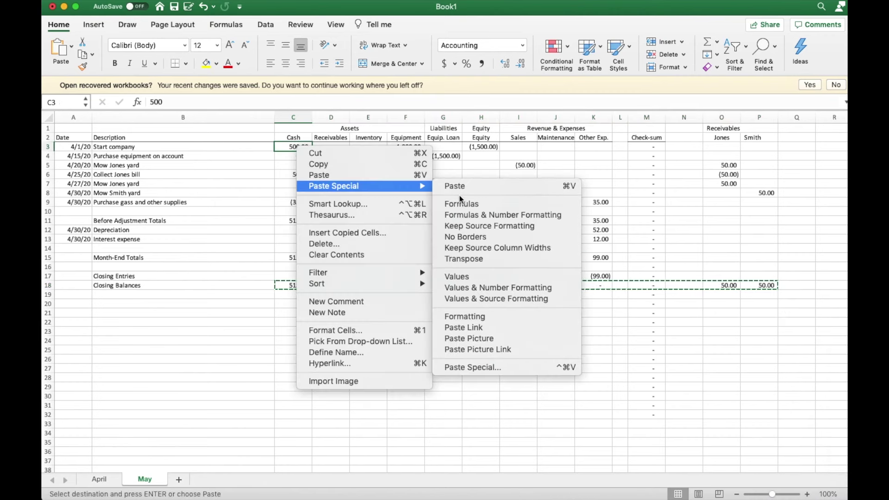
click(468, 277)
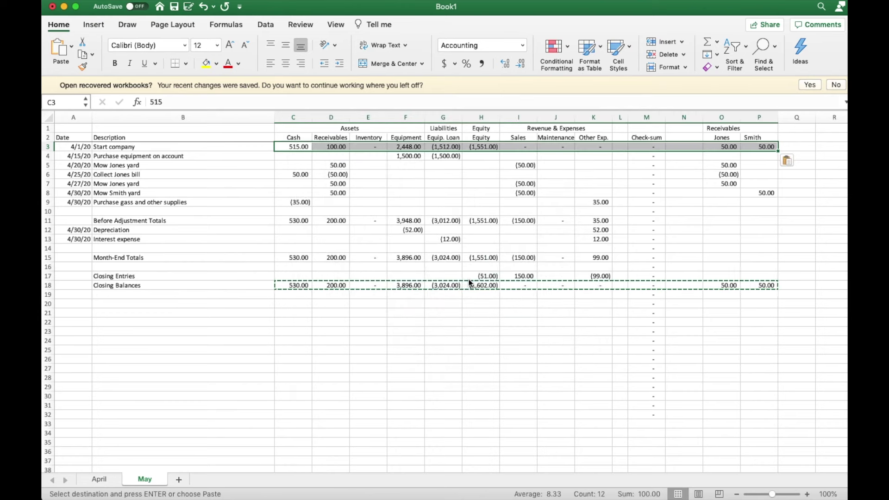
Step: Clear the date in A3 and change the description in B3 to "Opening Balances"
click(78, 146)
key(Delete)
key(Right)
text(O)
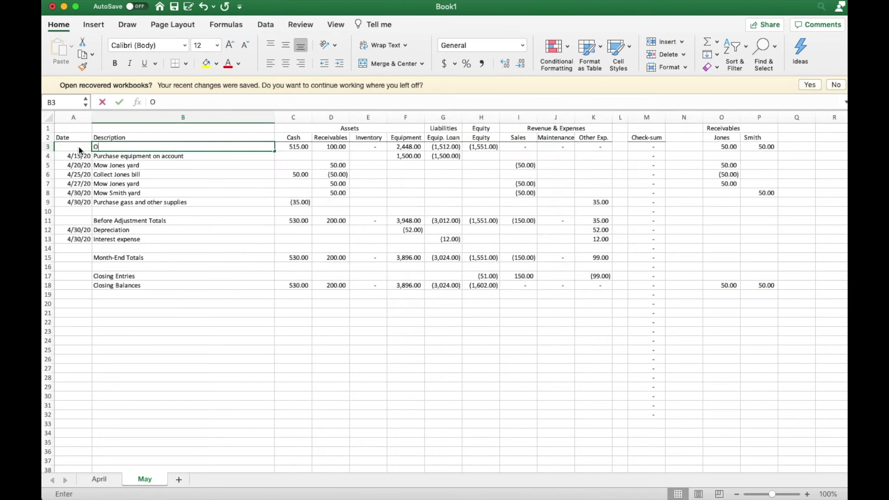
text(pening Balances)
key(Tab)
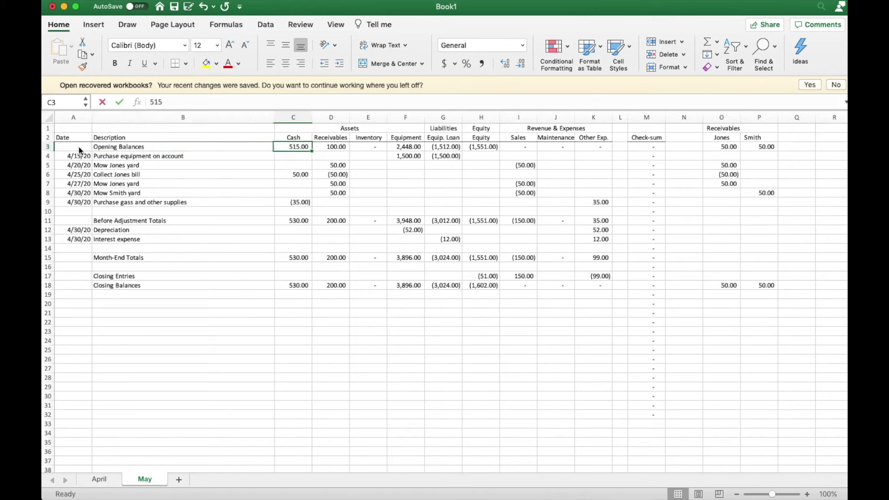
drag(73, 156, 767, 294)
right_click(484, 209)
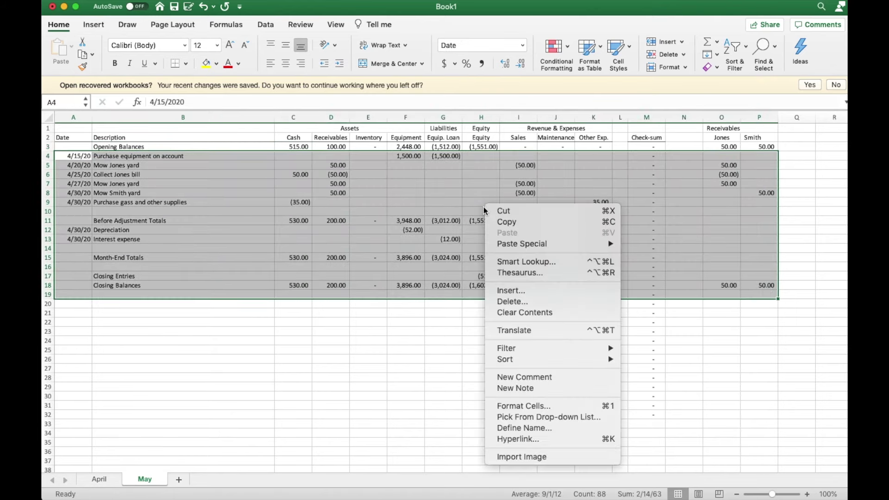
click(104, 176)
click(96, 160)
Step: Clear the contents of the old April entries in A4:K18 on the May sheet
drag(72, 156, 607, 286)
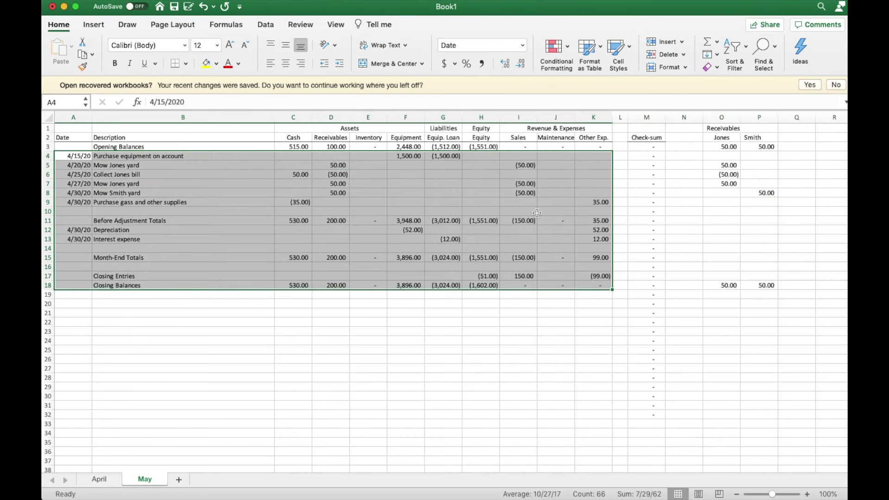
right_click(551, 195)
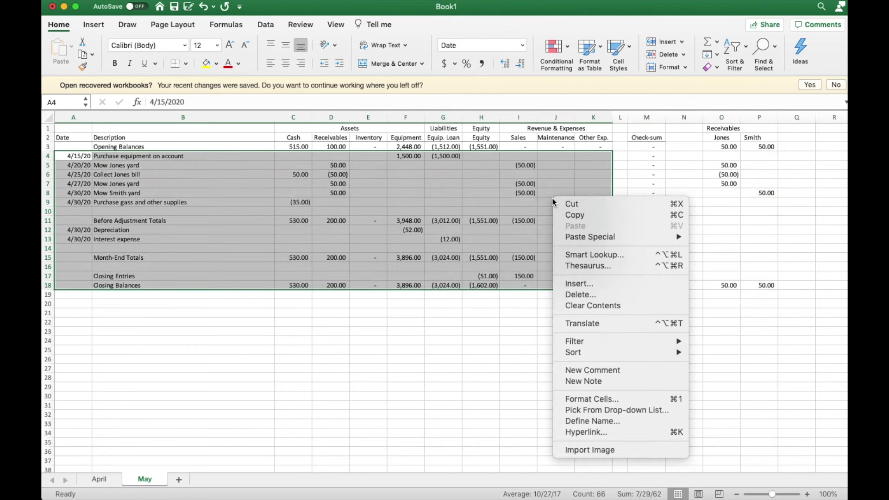
click(604, 307)
Step: Clear the old customer receivables in O4:P18 on the May sheet and return to the April sheet
drag(724, 157, 731, 285)
right_click(731, 285)
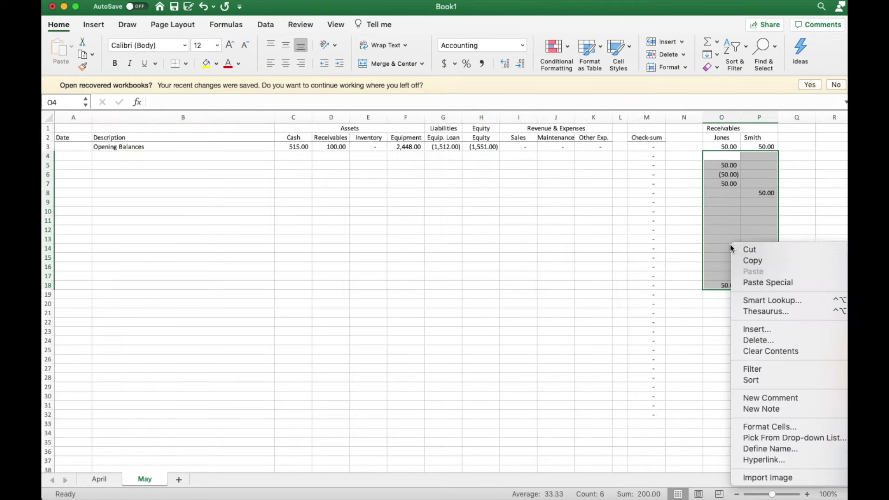
click(773, 352)
click(361, 181)
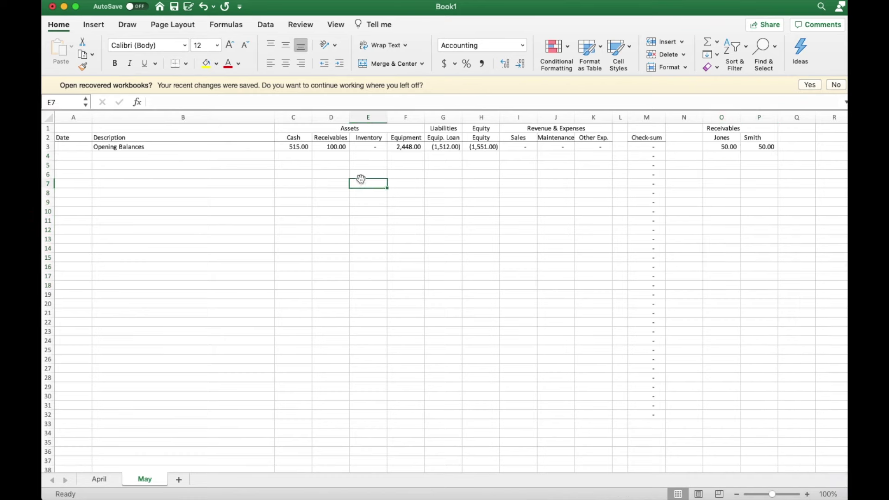
click(99, 479)
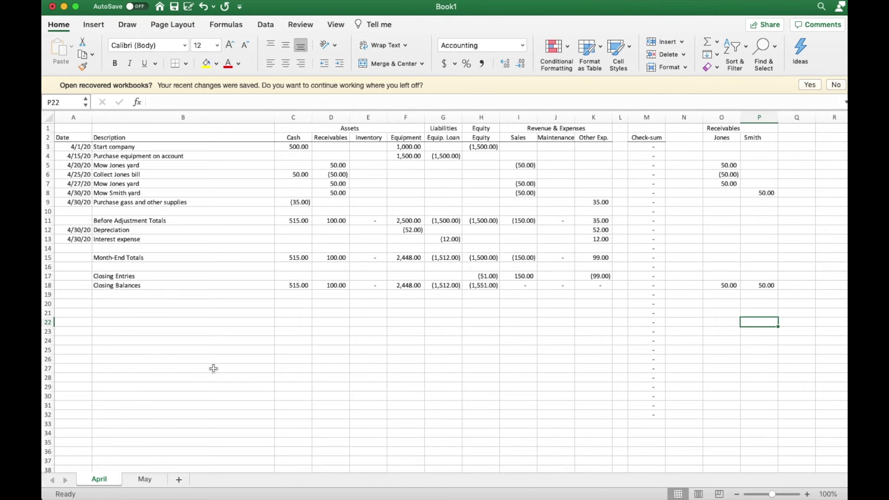
Step: Add a new blank sheet to the workbook and place it after the May sheet
click(179, 480)
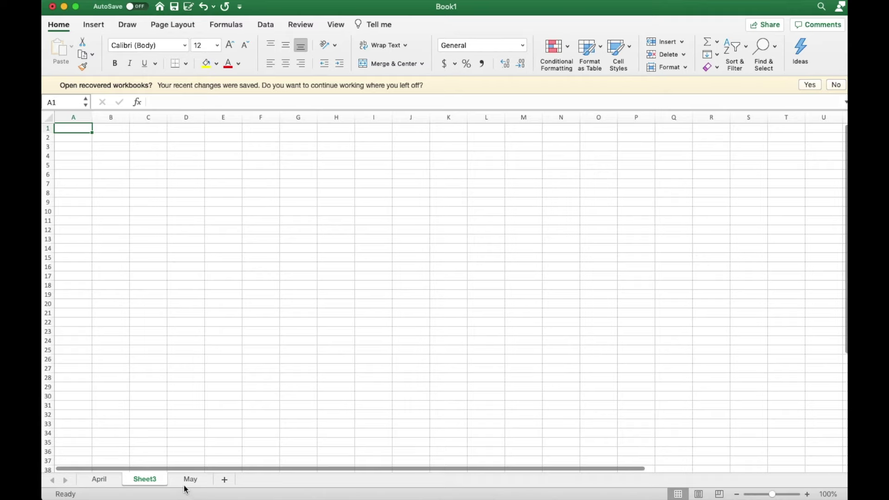
mouse_move(195, 481)
mouse_down()
mouse_move(214, 477)
mouse_move(199, 479)
mouse_up()
right_click(199, 481)
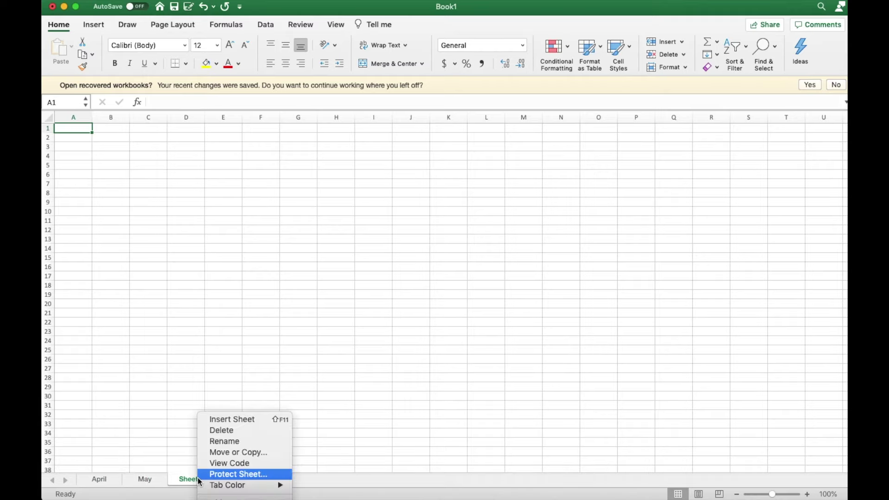
click(168, 340)
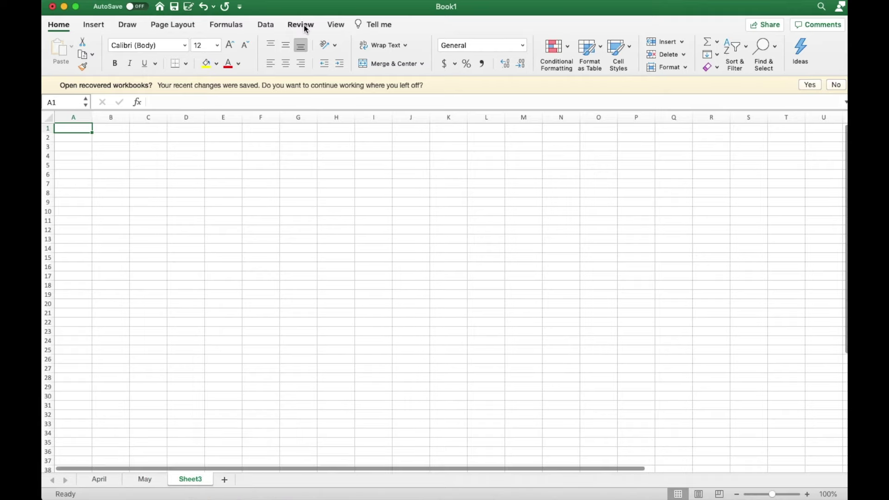
Step: Open a second window of the workbook, arrange both windows side by side, and show the April sheet in the first
click(85, 0)
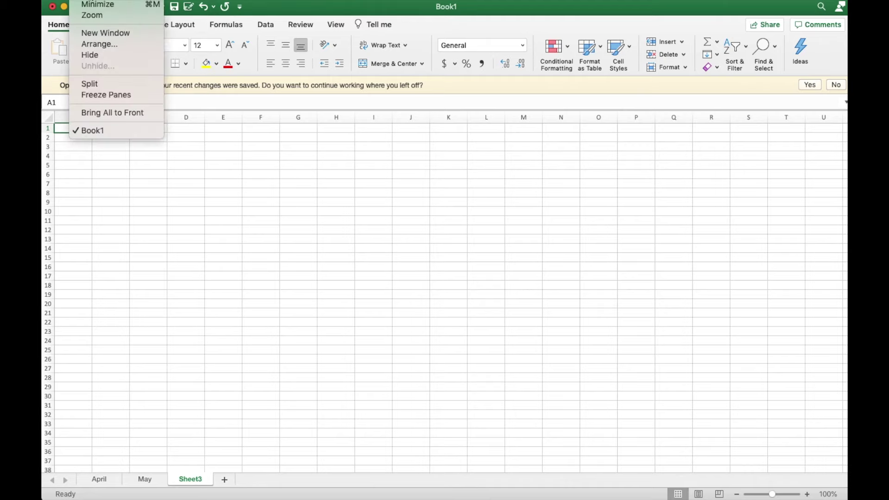
click(97, 34)
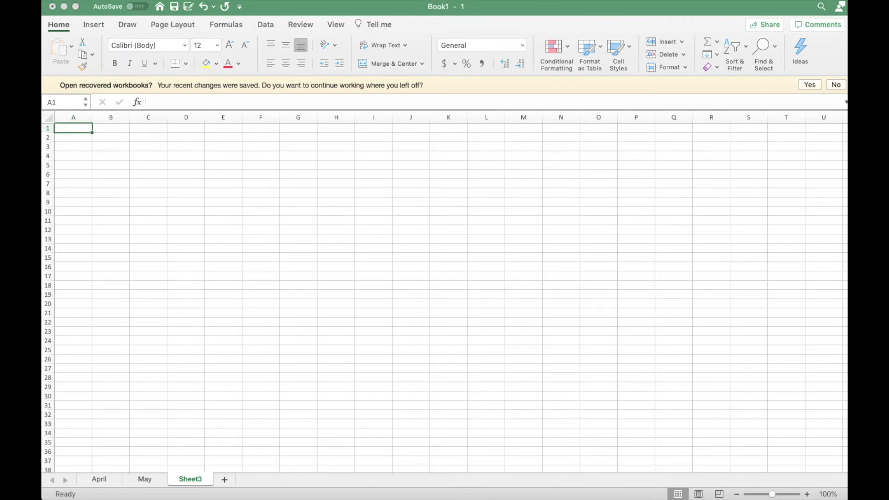
drag(664, 61, 743, 27)
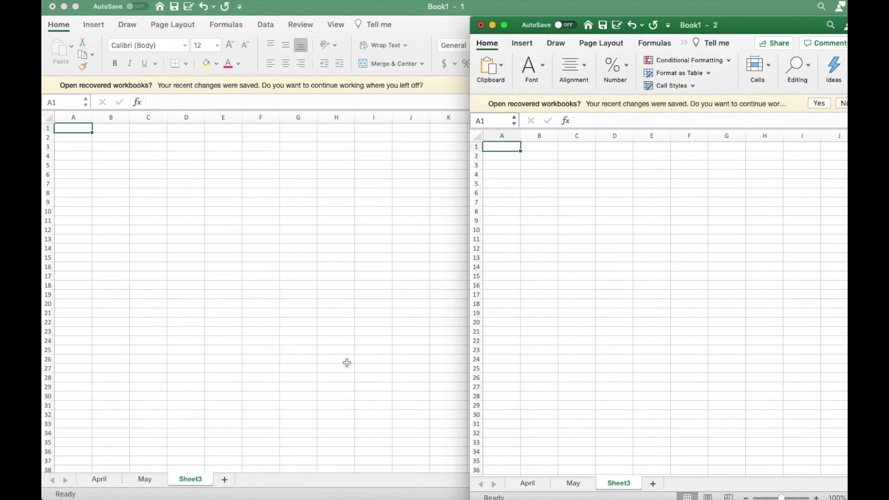
click(368, 203)
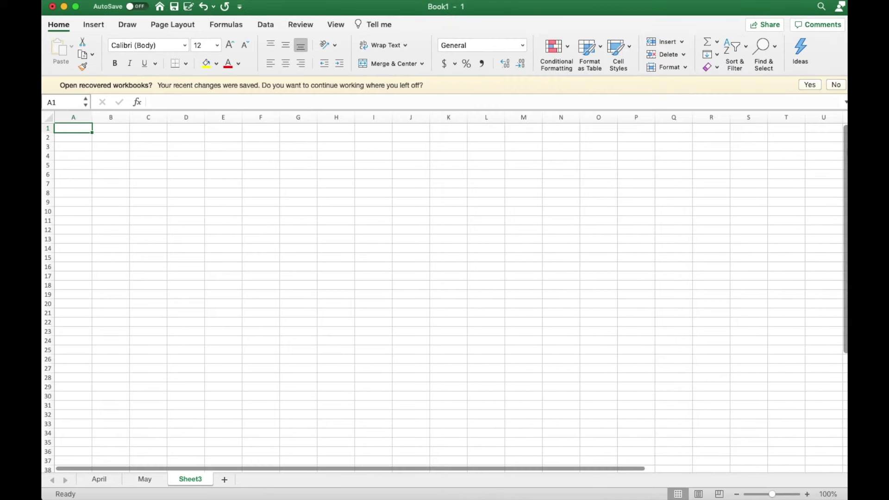
drag(831, 150, 473, 173)
click(99, 479)
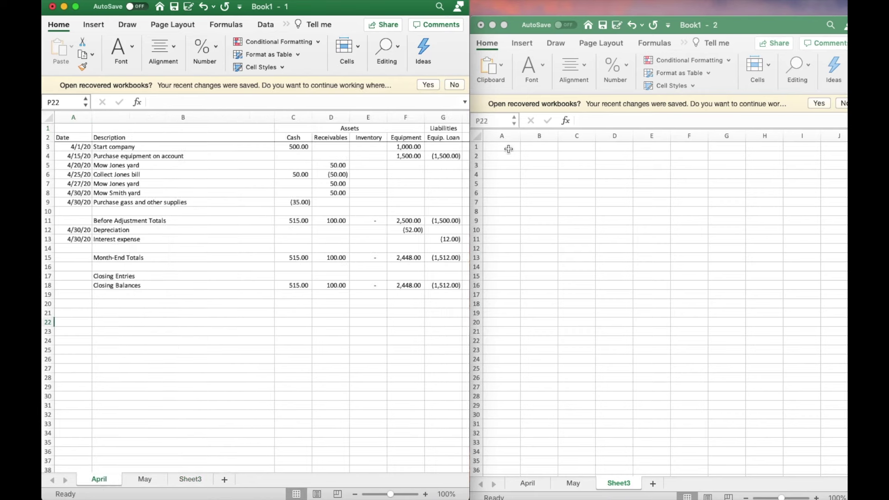
Step: Rename Sheet3 as "Financial Statements" in the second window
double_click(620, 482)
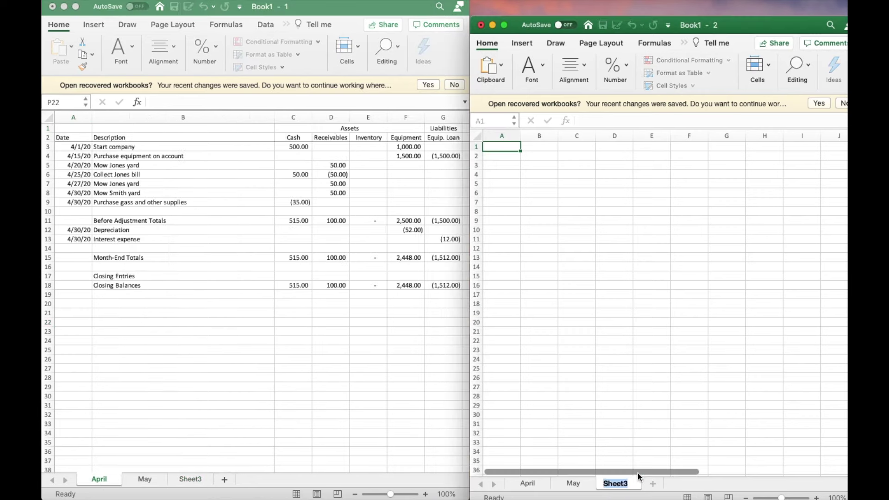
text(Financial Statements)
click(500, 147)
Step: Enter the title "Balance Sheet" in A1 and the date April 30, 2020 in A2
text(Balance Sheet)
key(Return)
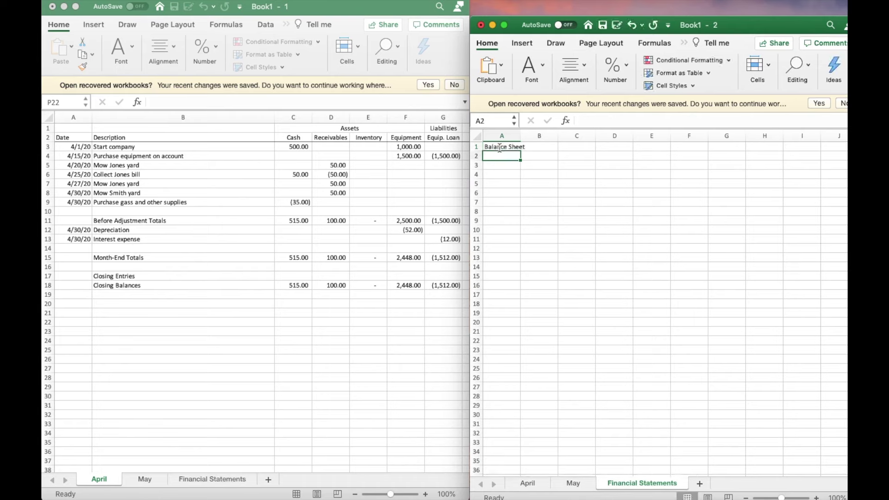
text(April 30)
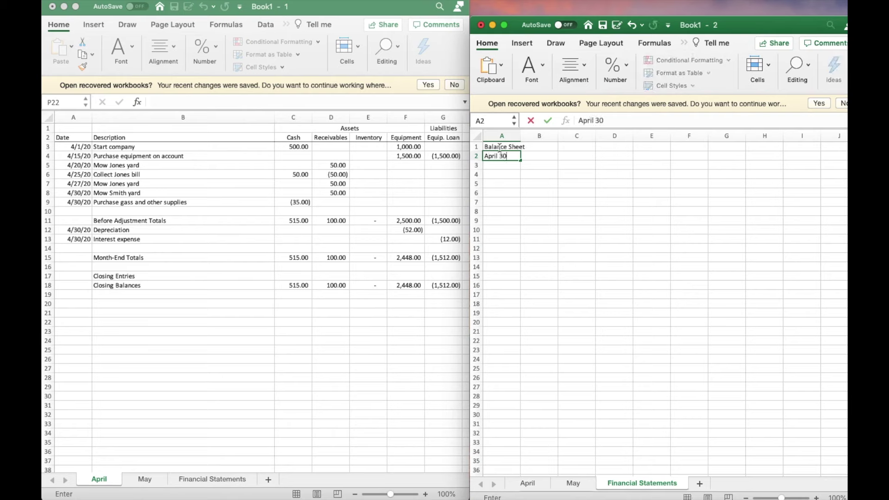
text(, 2020)
key(Return)
key(Return)
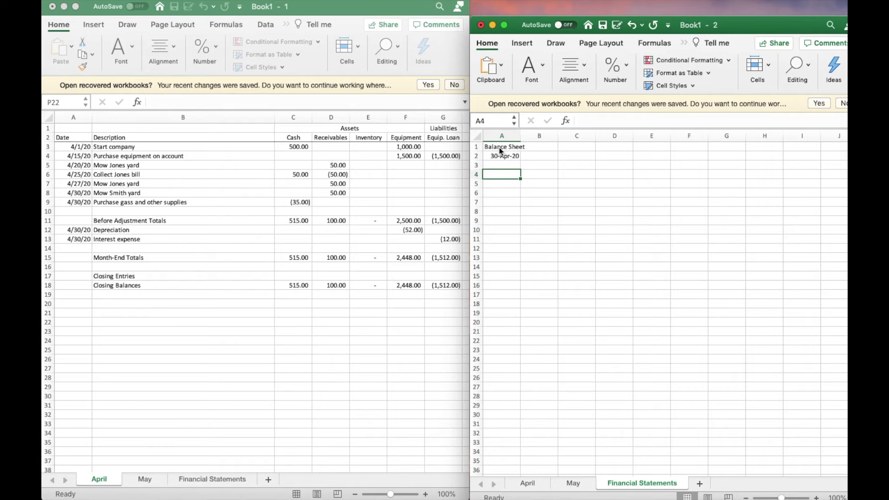
Step: Enter Cash with 515 in row 4 and Receivables with 100 in row 5
text(Cash)
key(Tab)
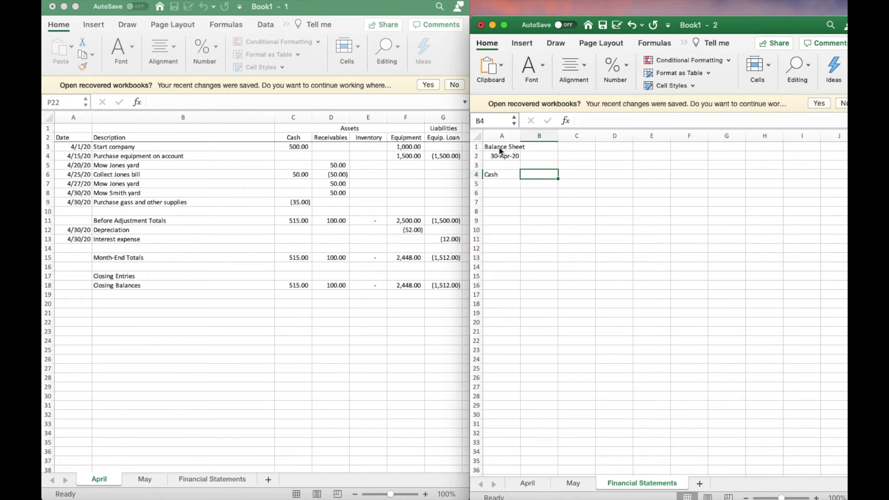
text(515)
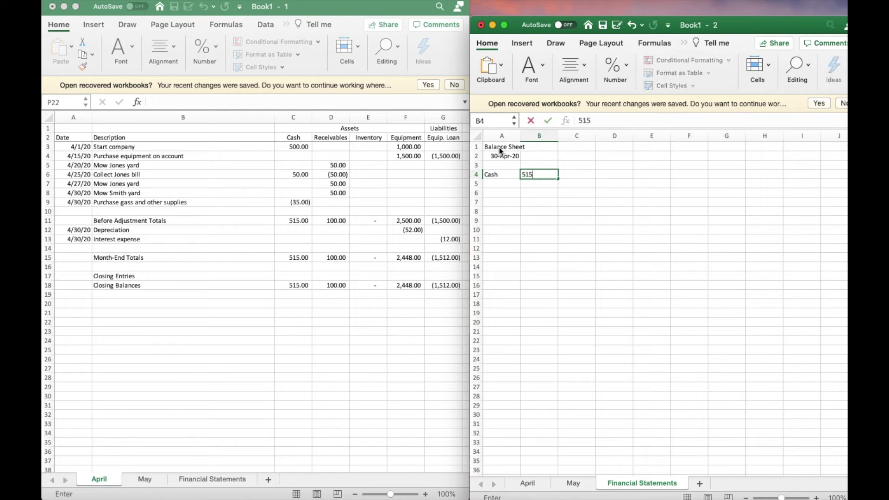
key(Return)
text(Re)
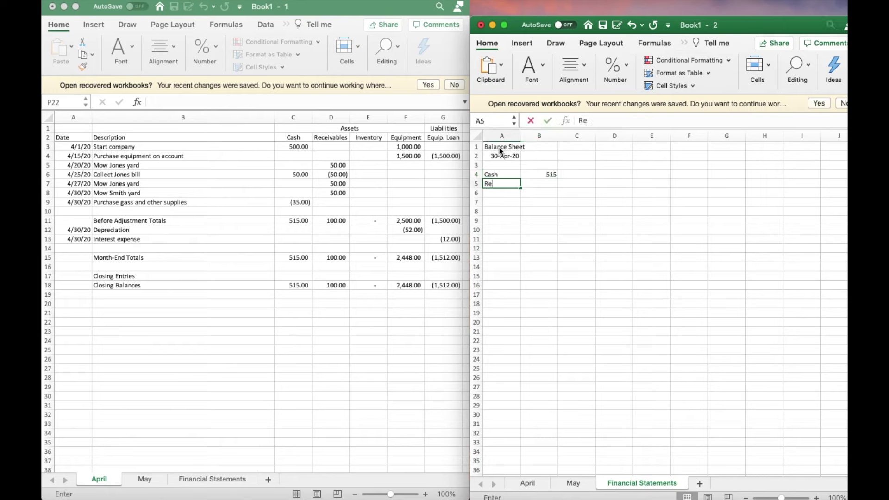
text(ceivables)
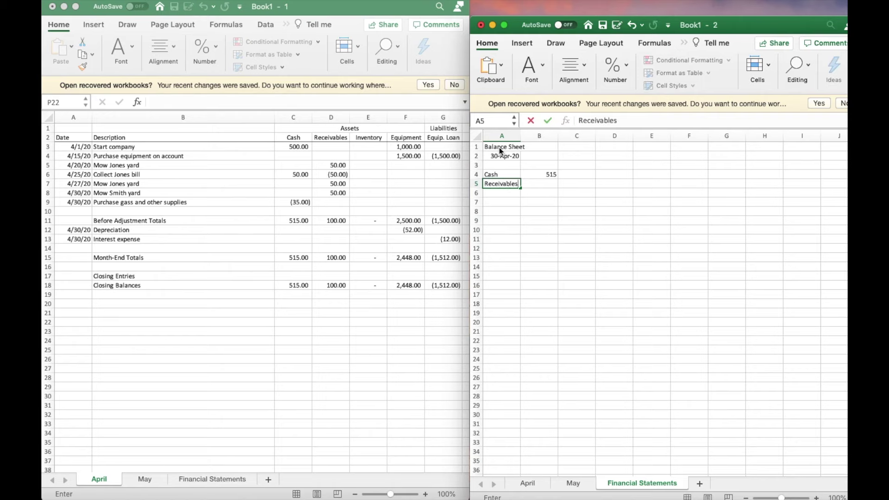
key(Tab)
text(100)
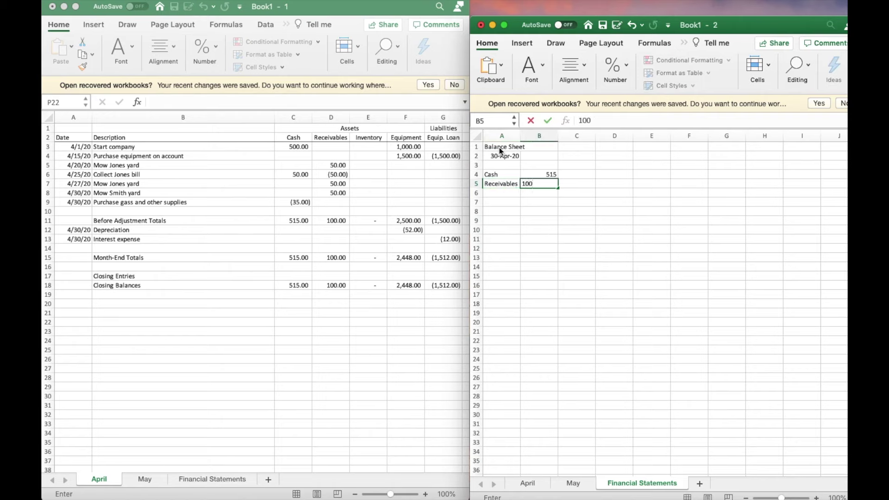
key(Return)
Step: Enter Equipment with the amount 2448 in row 6 of the balance sheet
text(Equipment)
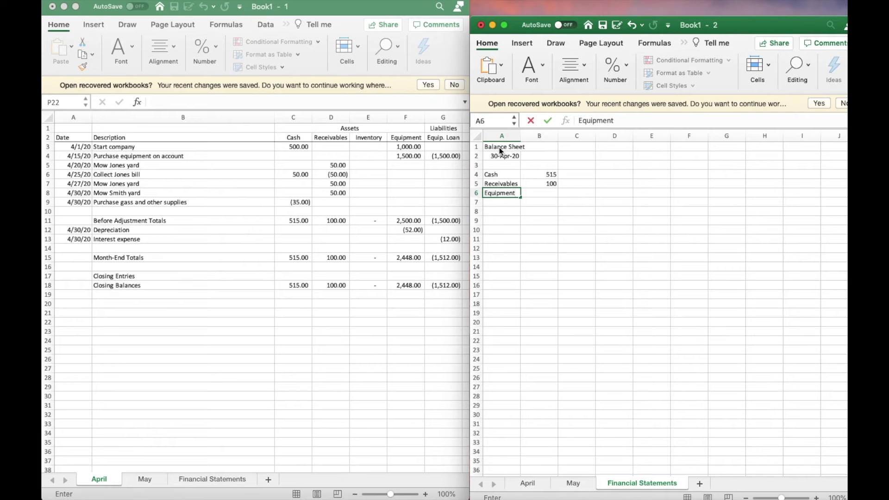
key(Tab)
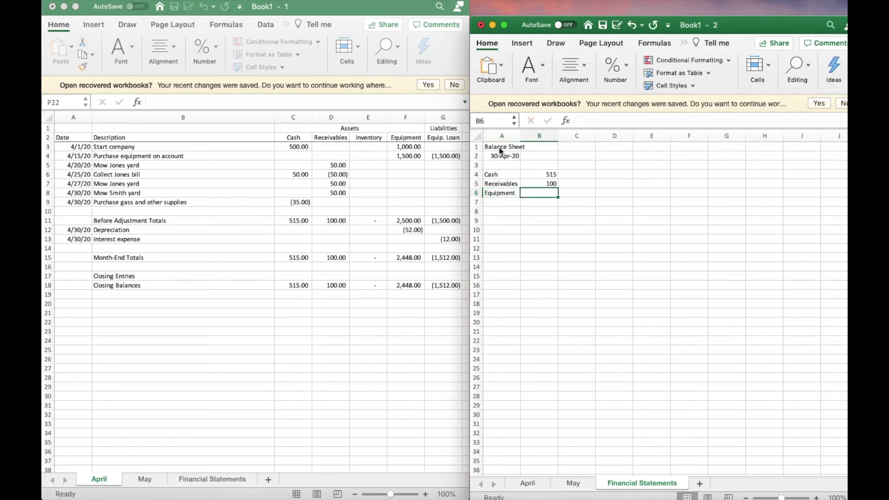
text(244)
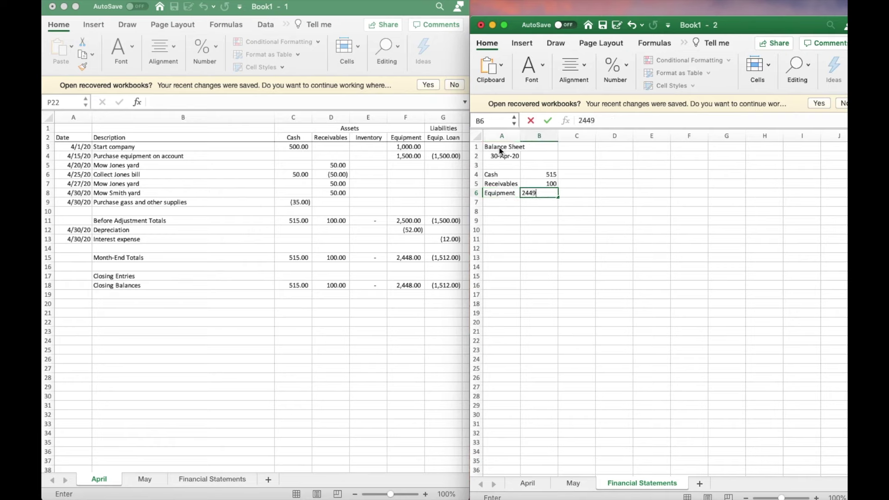
text(8)
key(Tab)
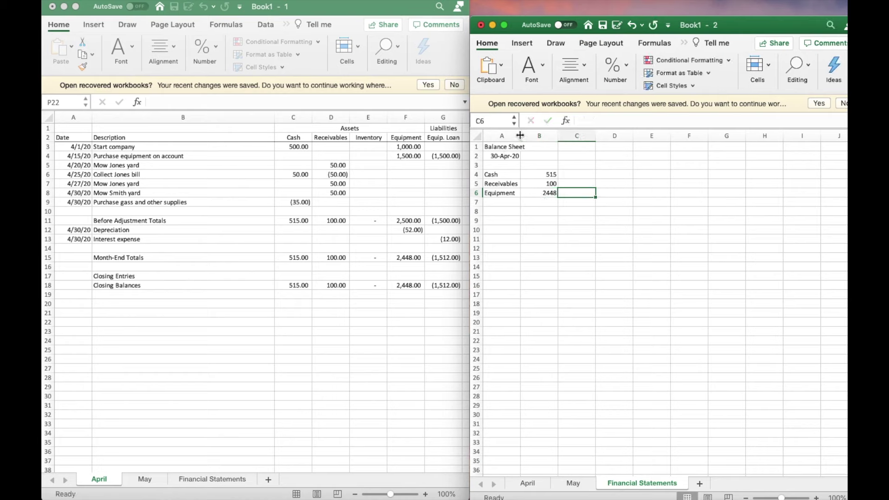
Step: Label A8 "Total Assets" and sum B4:B6 in B8
click(500, 211)
text(T)
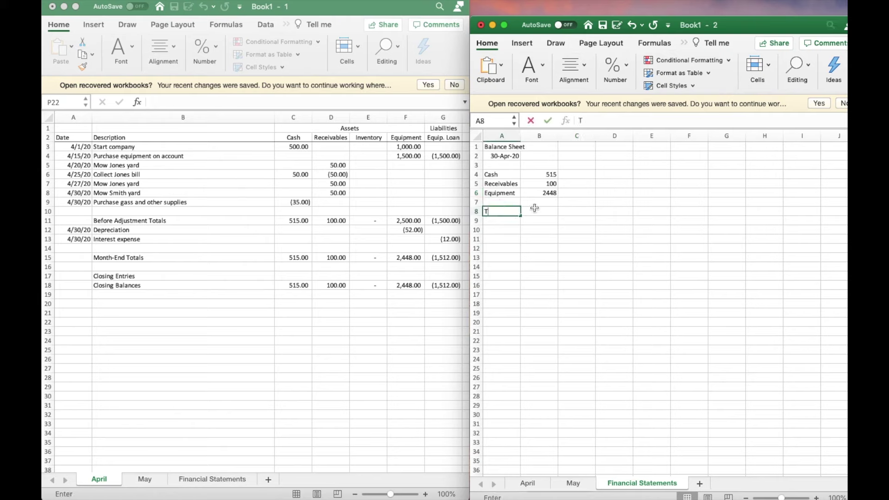
text(otal Assets)
click(535, 209)
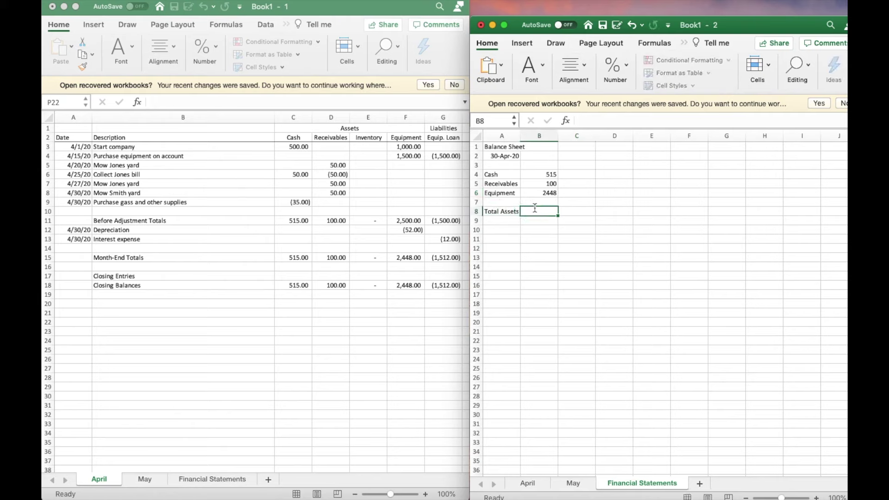
text(=sum()
drag(540, 175, 550, 192)
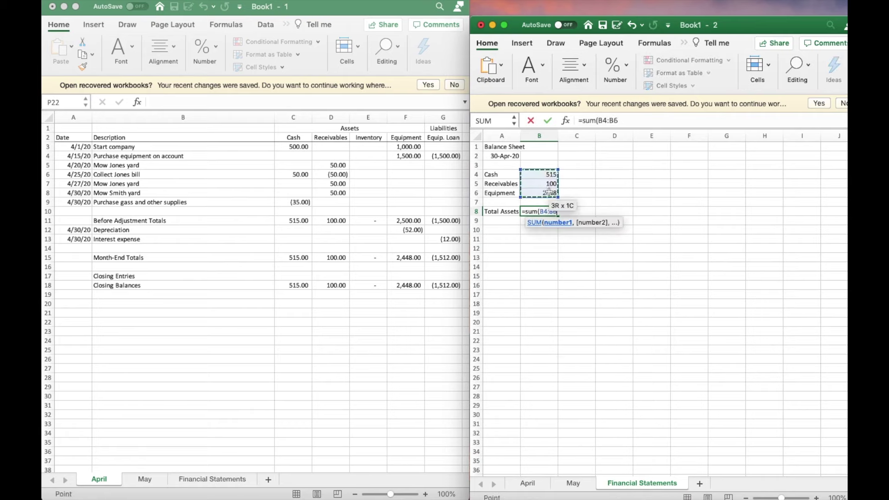
text())
key(Return)
Step: Widen column A of the Financial Statements sheet to give the labels more room
drag(521, 136, 538, 155)
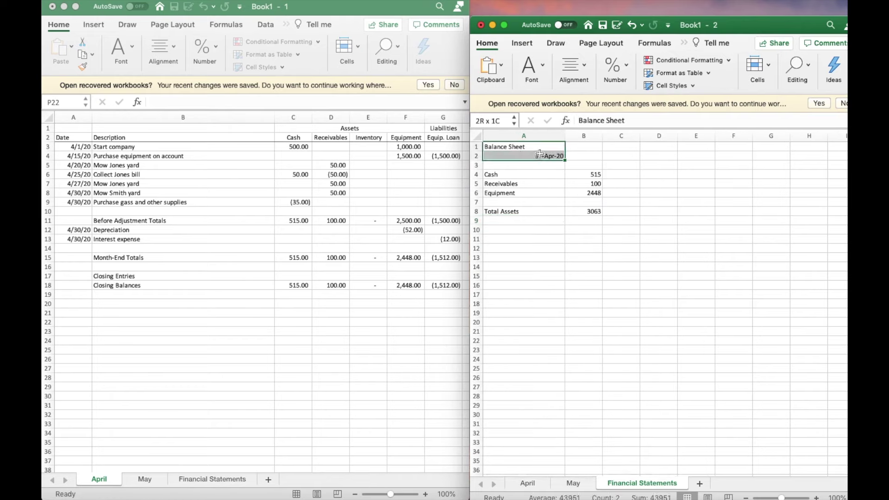
right_click(536, 156)
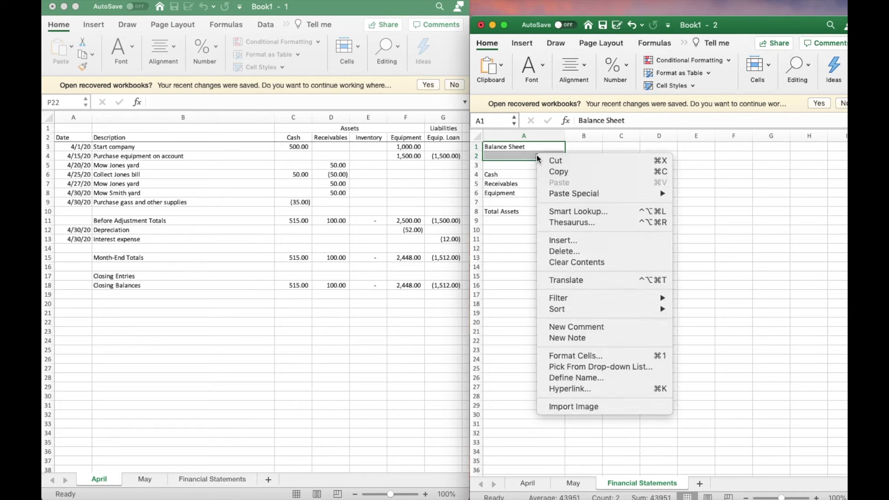
click(523, 208)
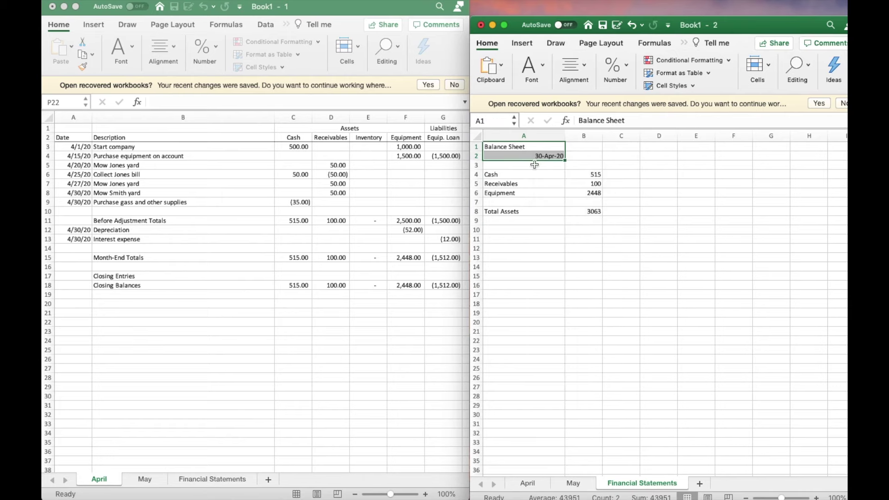
Step: Move the asset block A4:B8 down one row and enter the heading "Assets" in A4
drag(492, 175, 584, 221)
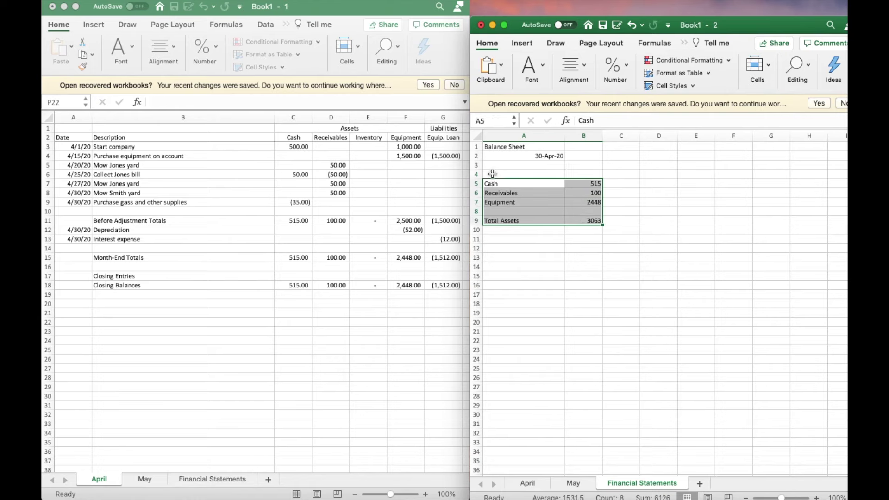
click(494, 173)
text(Assets)
key(Tab)
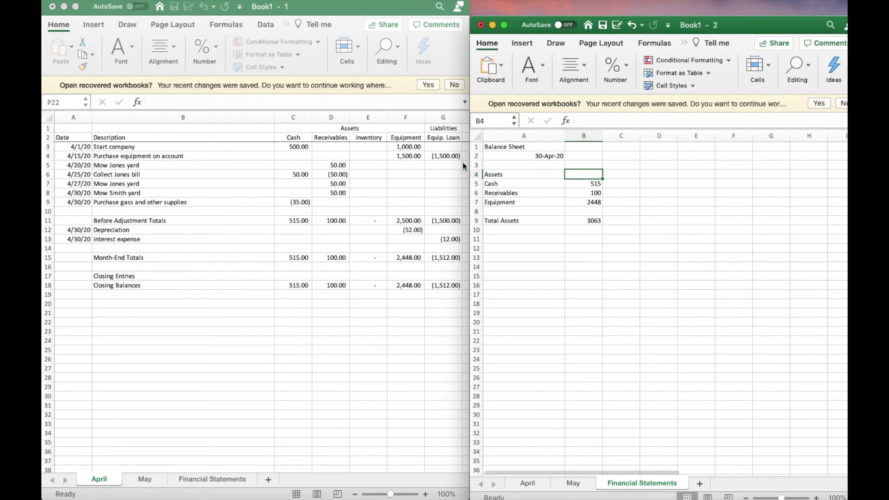
Step: Enter the heading "Liabilities and Equity" in A11 and Equipment Loan with 1551 in row 12
click(500, 240)
text(Liabilities and Equity)
key(Return)
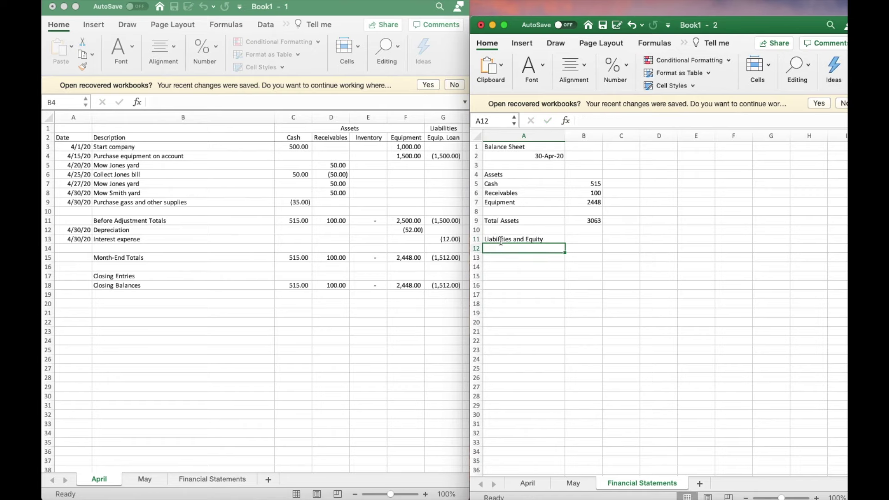
scroll(394, 270, right, 5)
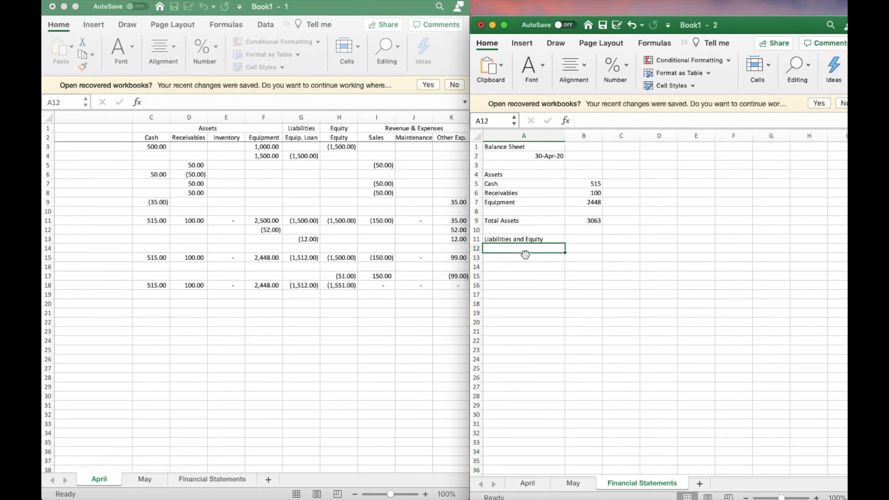
text(Equipment Loan)
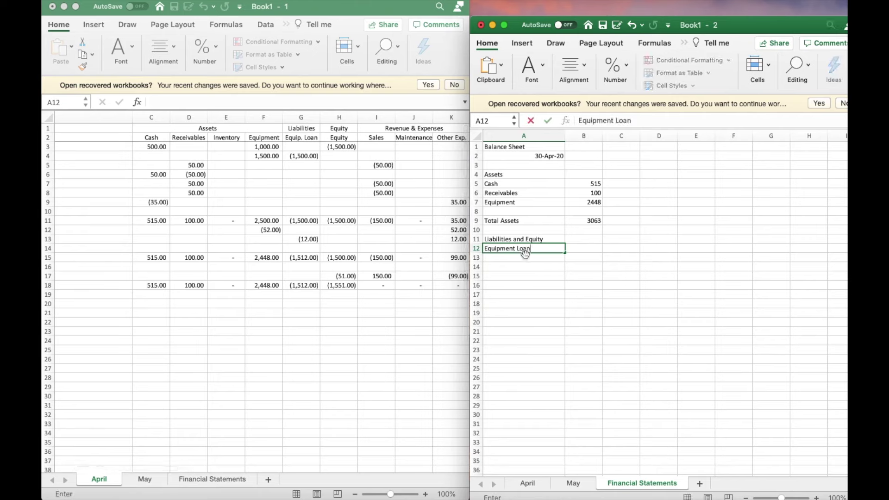
key(Tab)
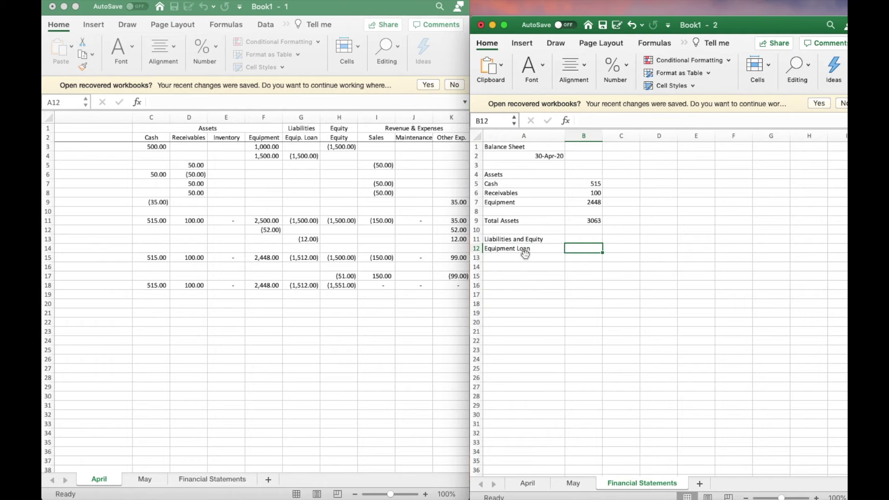
text(1551)
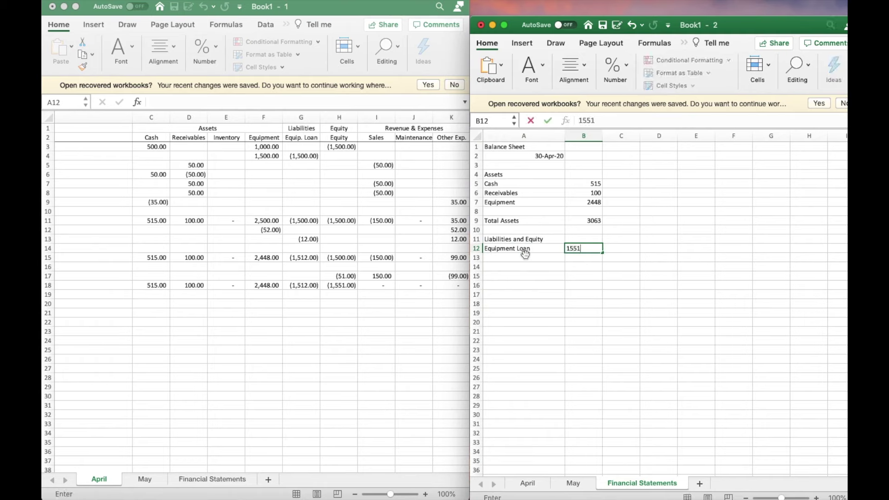
key(Return)
Step: Add the label "Equity" in A14 of the balance sheet
key(Return)
text(Equity)
key(Tab)
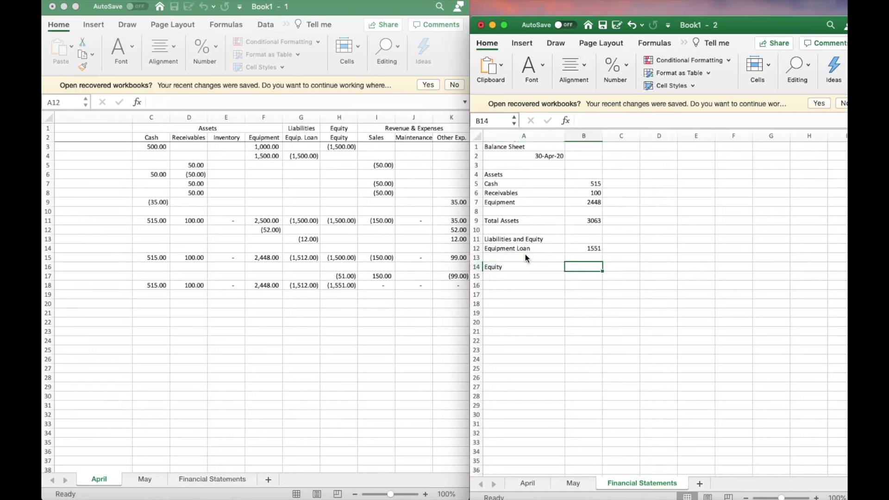
Step: Move 1551 from B12 to the Equity row in B14 and enter 1512 for Equipment Loan in B12
click(587, 249)
drag(586, 254, 587, 267)
click(586, 250)
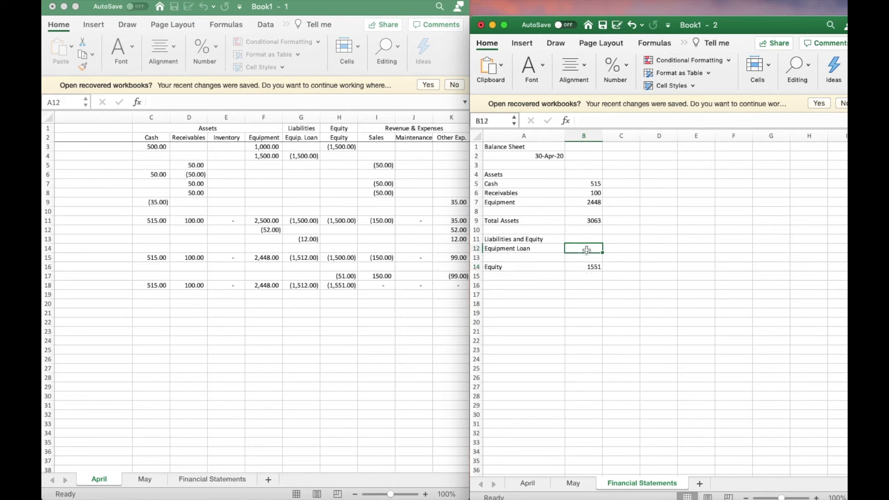
text(1512)
key(Tab)
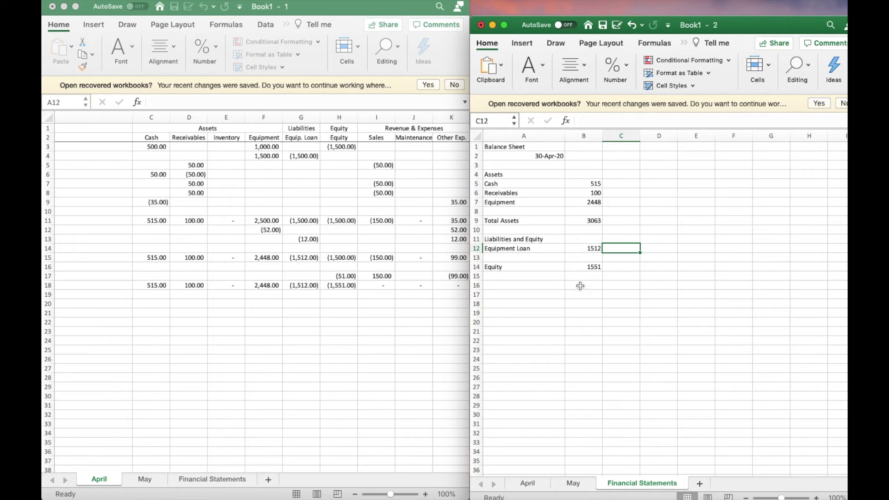
Step: Label A16 "Total Liabilities and Equity"
click(500, 283)
text(Total Liabi)
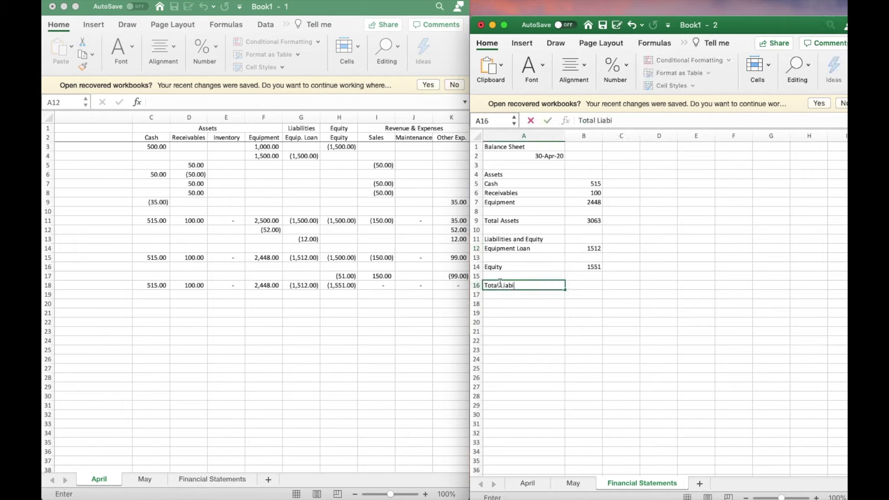
text(lities and Q)
text(quity)
key(Tab)
Step: Sum B12:B14 in B16 and widen column A to give the labels more room
text(=sum()
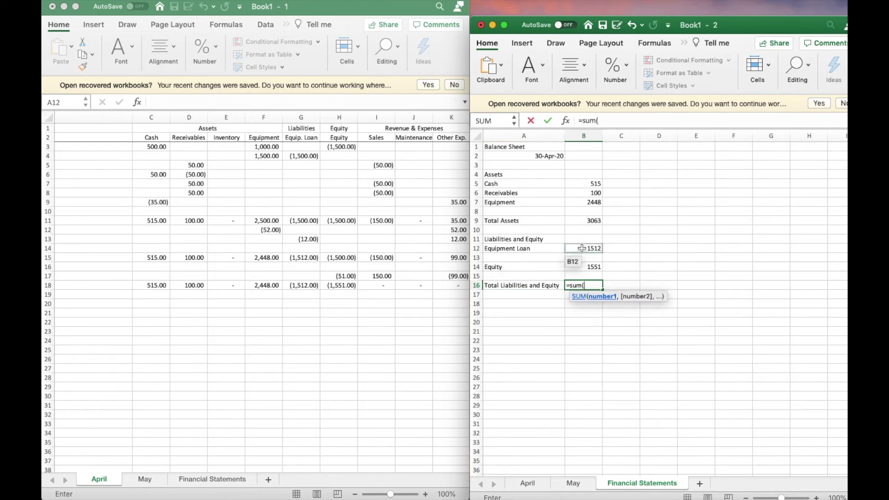
drag(588, 248, 584, 267)
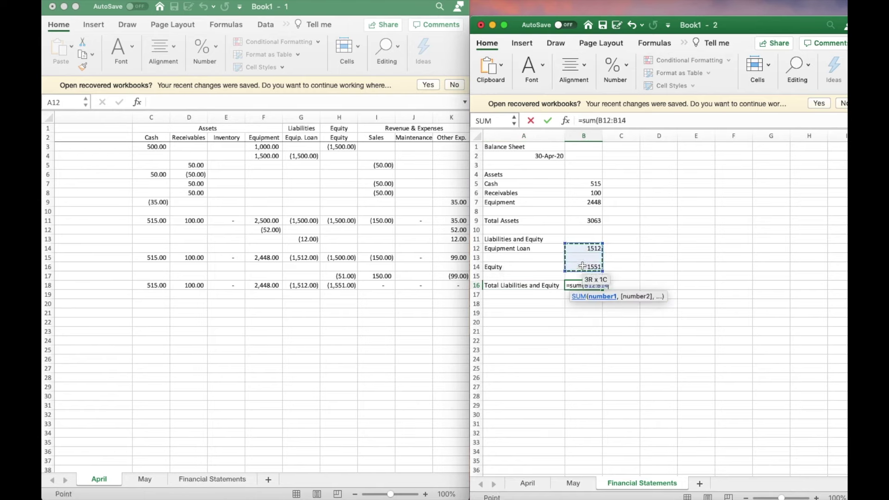
key(Return)
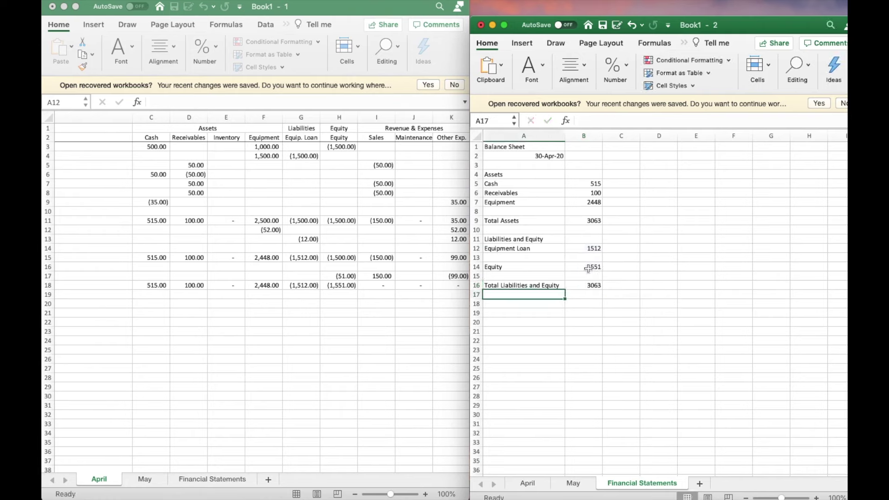
drag(565, 136, 599, 135)
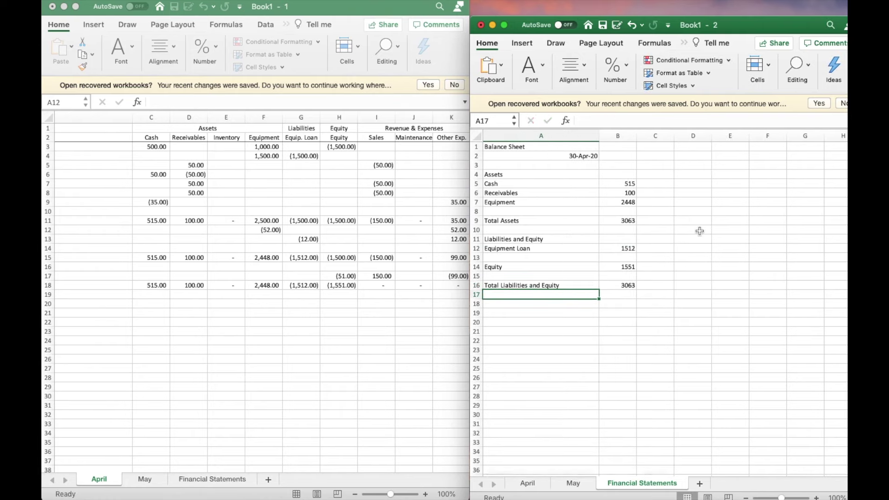
click(699, 231)
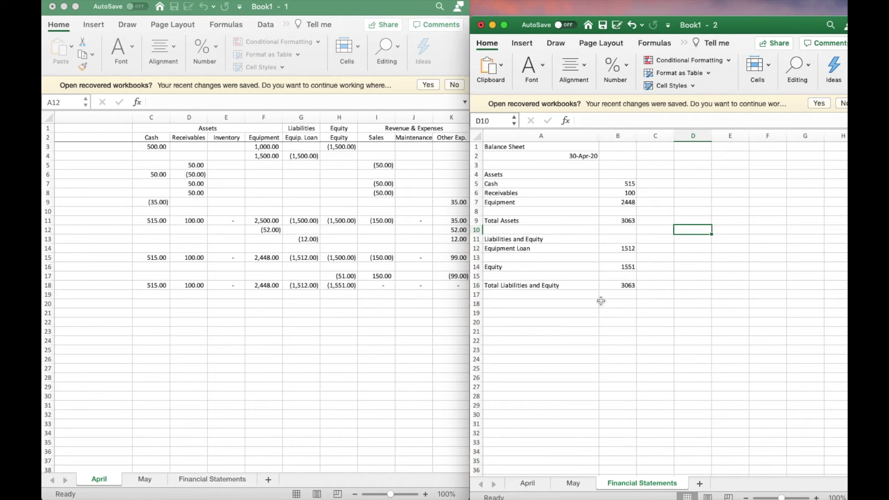
Step: Enter the heading "Income Statement" in A20 and the date April 30, 2010 in A21
click(495, 324)
text(Income S)
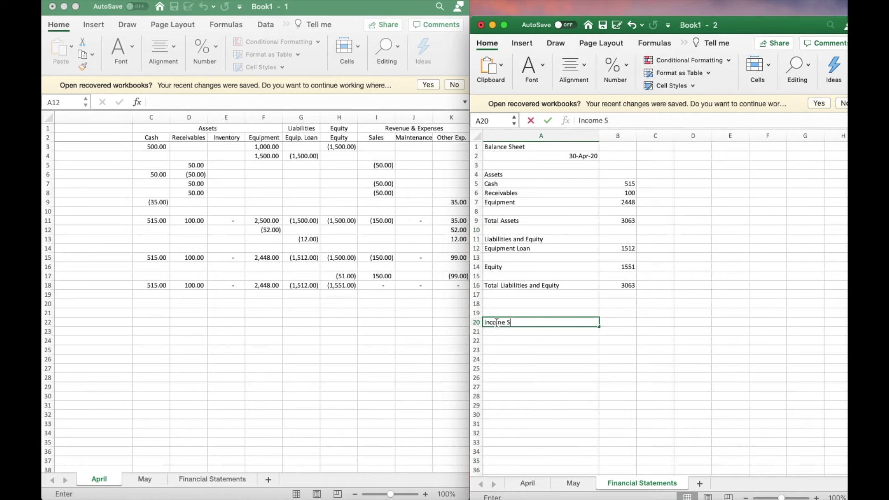
text(tatement)
key(Return)
text(April 30, 2010)
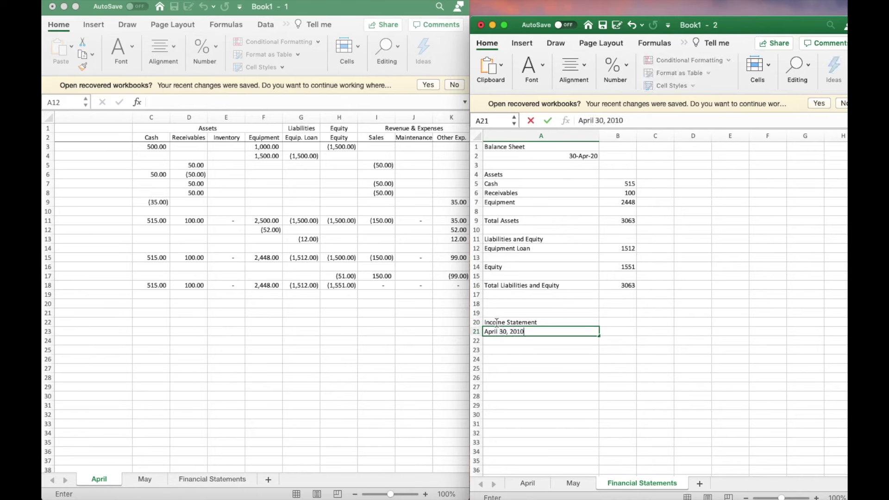
key(ctrl+Return)
Step: Add the labels "Sales" in A23 and "Expenses" in A24 of the income statement
click(516, 341)
click(520, 352)
text(Sales)
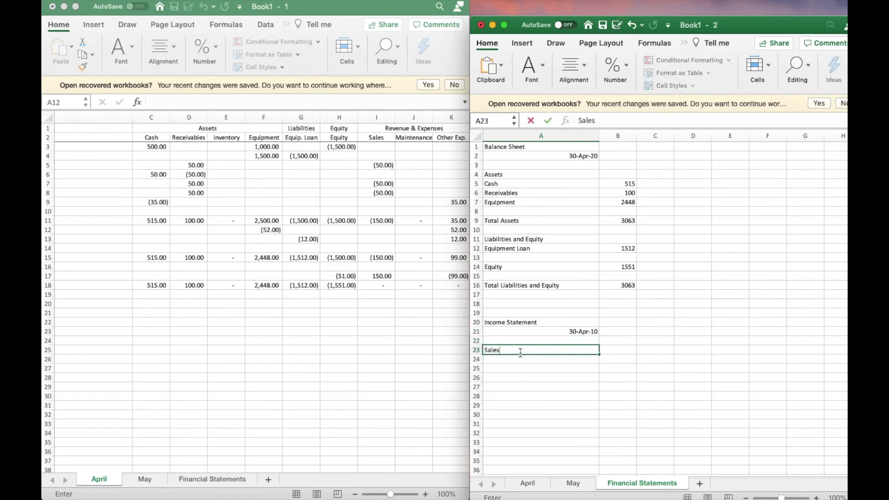
key(Return)
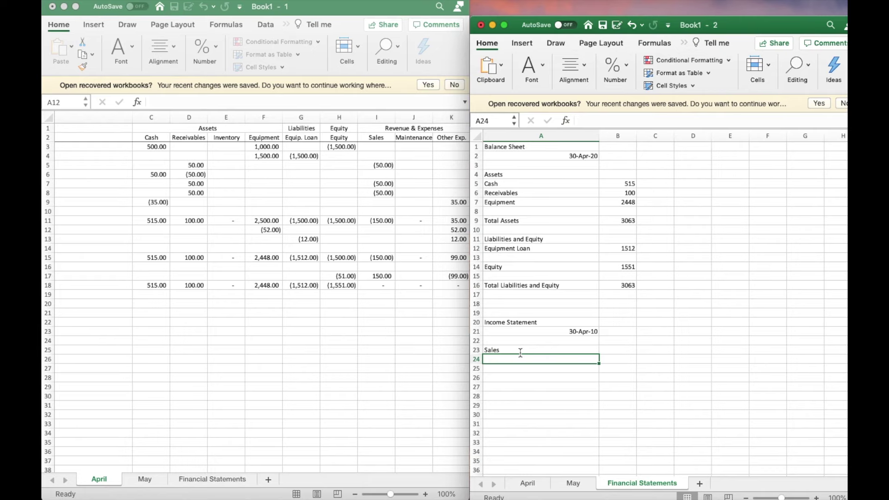
text(Expenses)
key(Return)
Step: Enter 150 for Sales in B23 and 99 for Expenses in B24
click(628, 350)
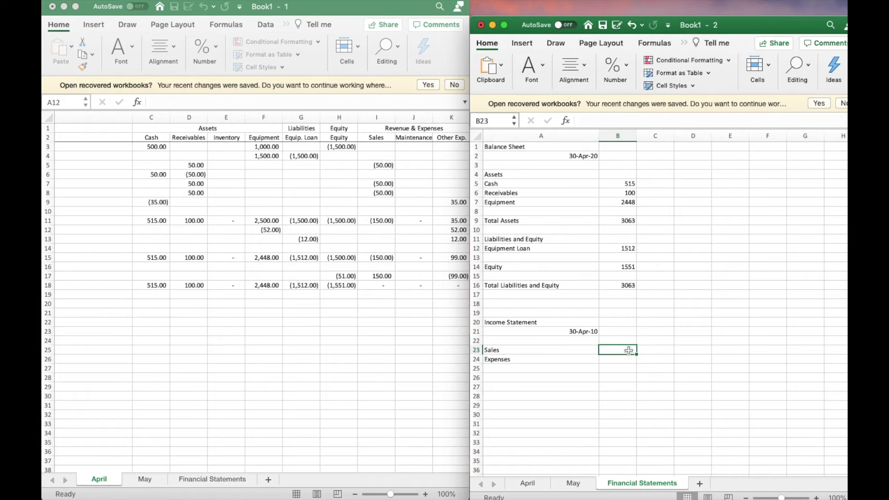
text(150)
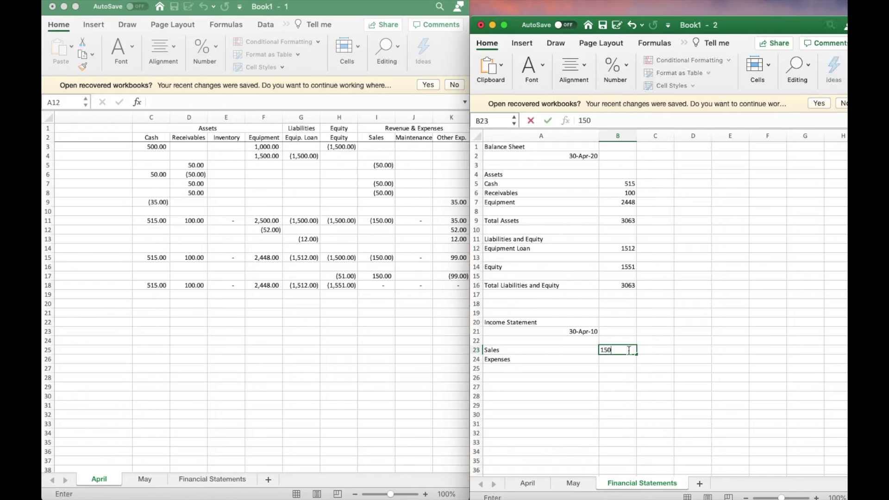
key(Return)
text(99)
key(Return)
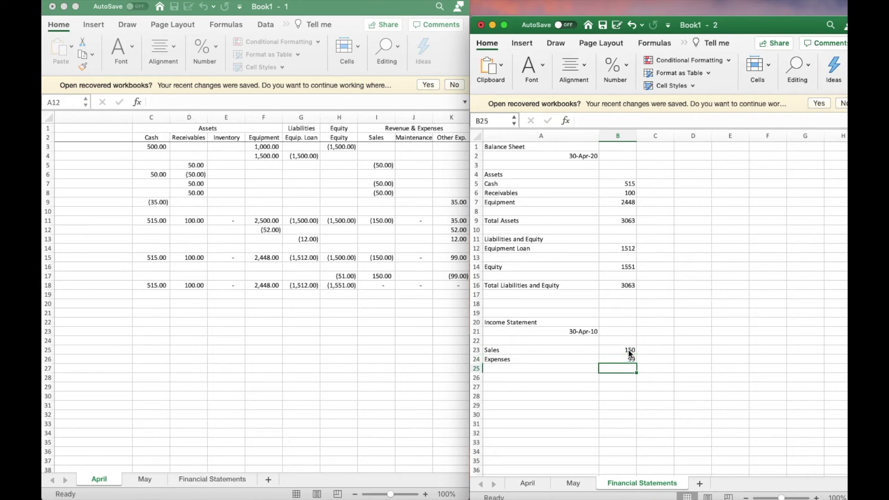
Step: Label A26 "Net Income" and calculate Sales minus Expenses in B26 with =B23-B24
click(501, 378)
text(Ne)
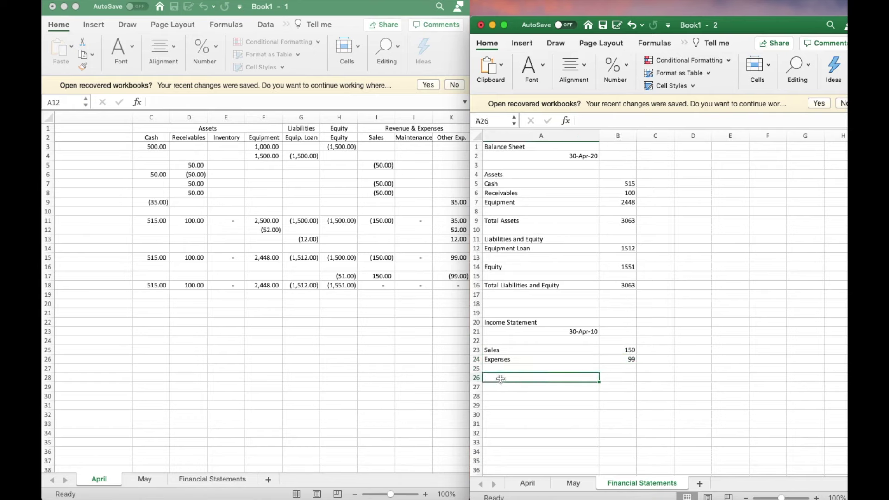
text(t Income)
key(Tab)
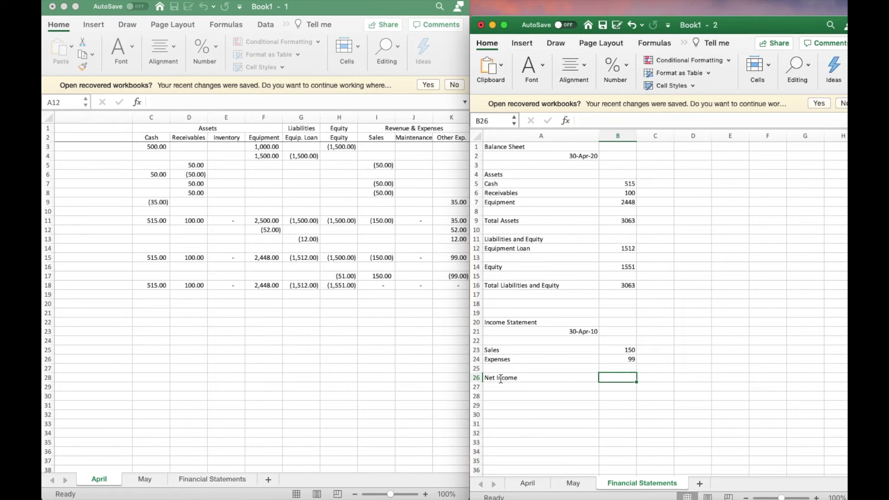
text(=)
click(631, 350)
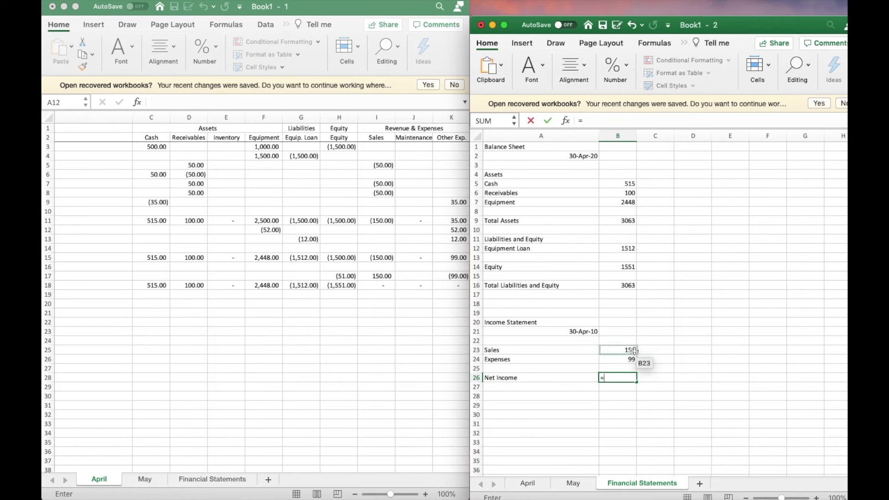
text(-)
click(626, 359)
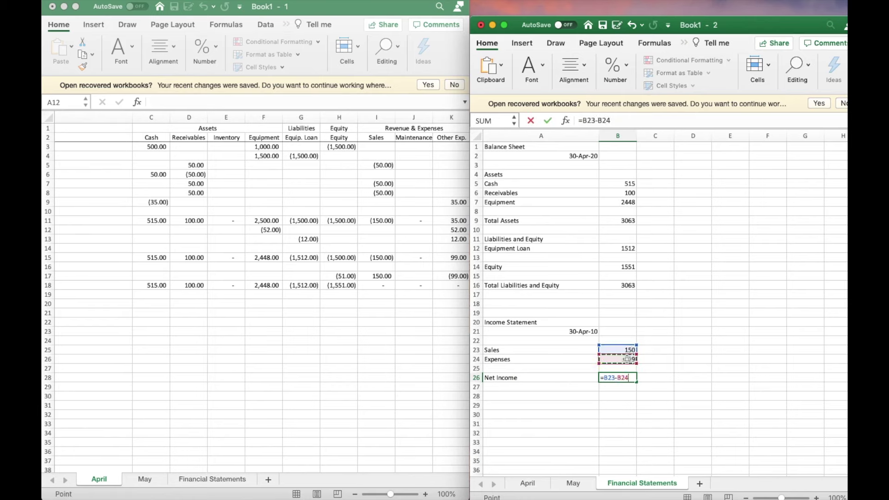
key(Return)
click(679, 366)
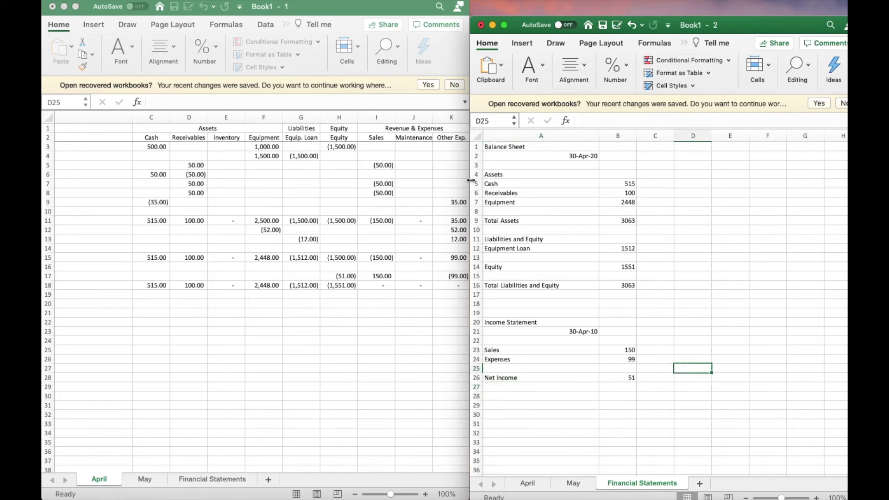
Step: Widen the Financial Statements window and merge and center the Balance Sheet title across A1:B1 and its date across A2:B2
drag(468, 180, 138, 178)
drag(226, 147, 286, 148)
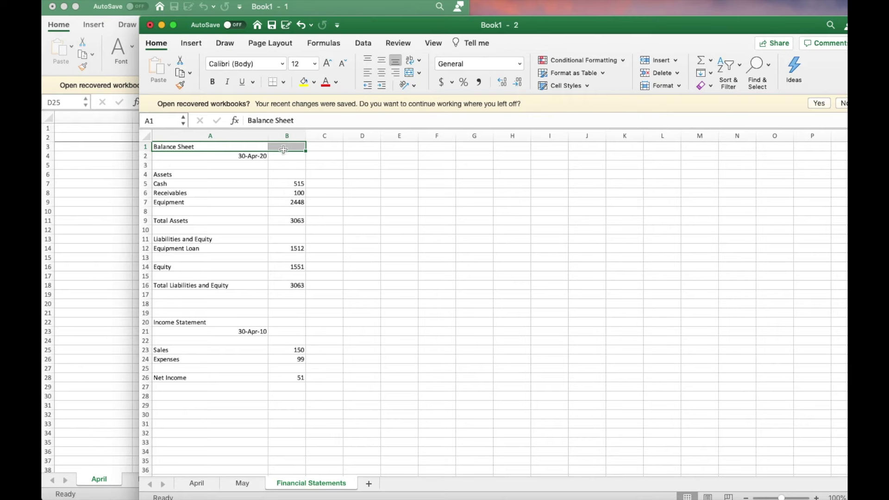
right_click(283, 149)
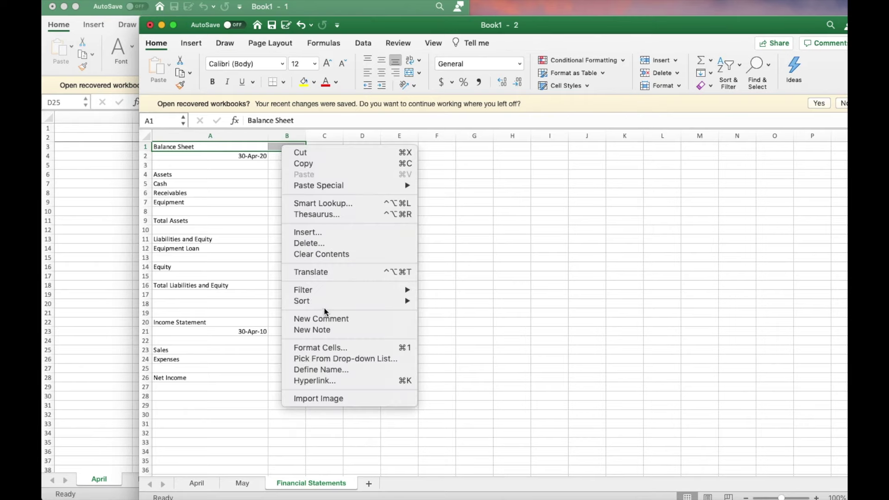
click(409, 71)
click(410, 73)
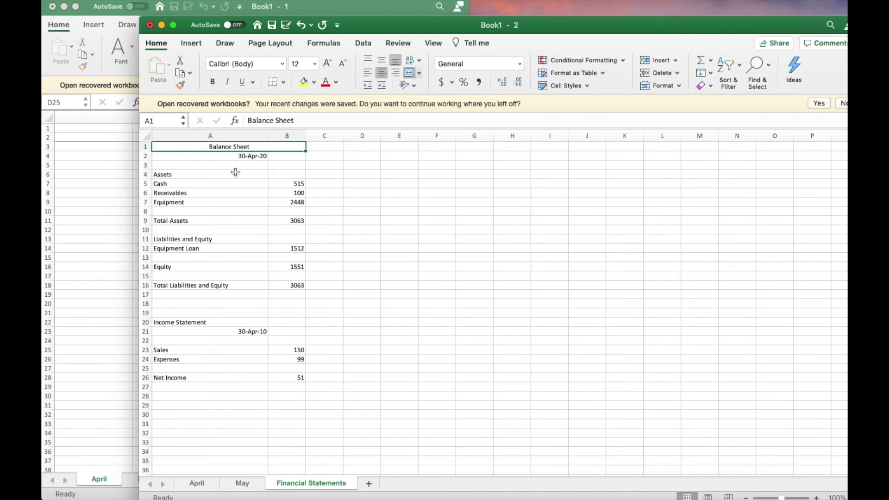
drag(240, 156, 290, 156)
click(410, 73)
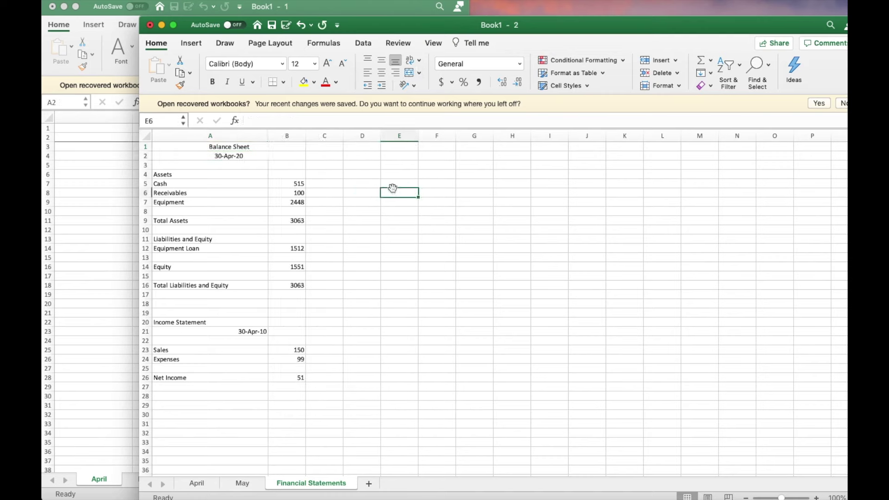
Step: Merge and center the Income Statement title across A20:B20 and its date across A21:B21
drag(239, 322, 284, 323)
click(410, 73)
drag(233, 332, 287, 332)
click(408, 74)
click(432, 259)
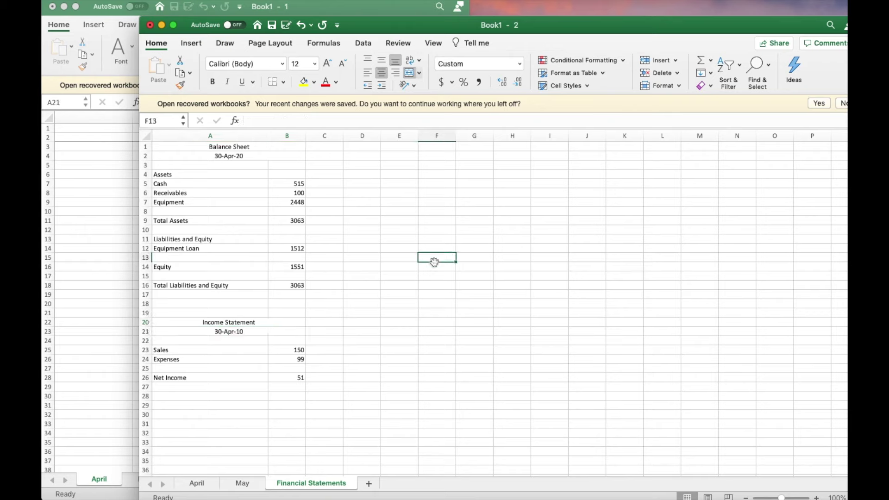
Step: Shrink the height of the blank spacer rows 8, 13, 15 and 25
click(145, 211)
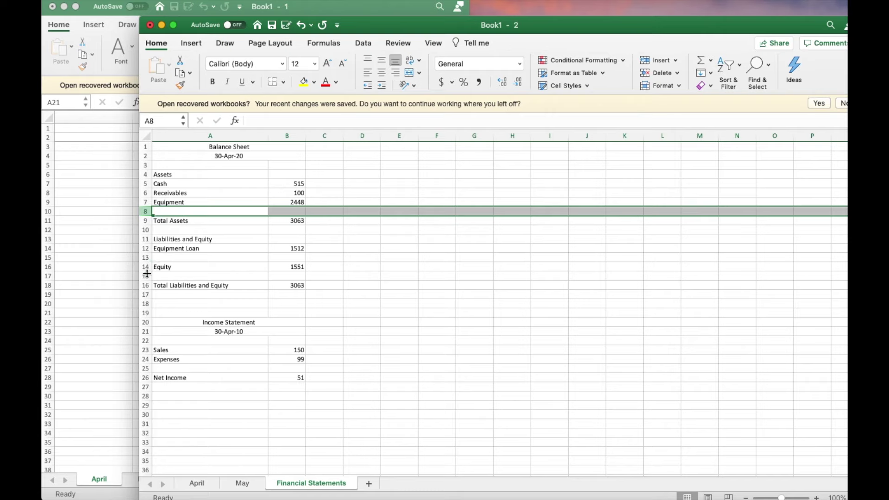
super+click(145, 257)
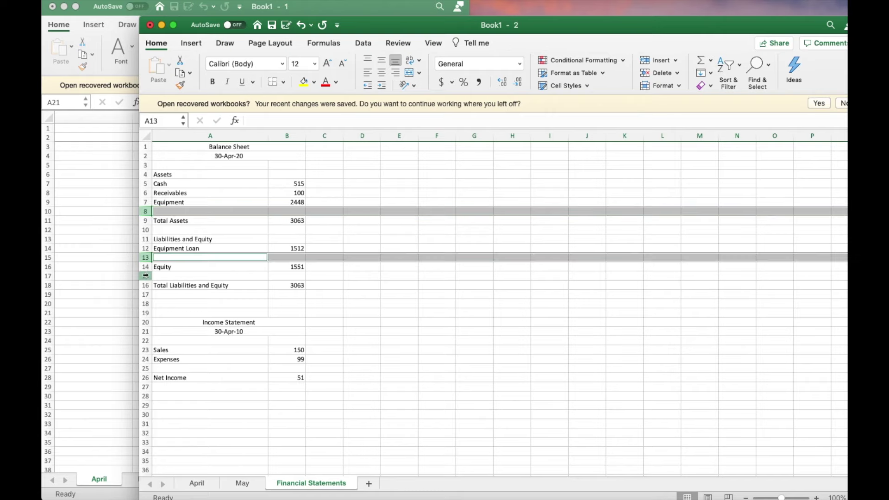
super+click(145, 276)
drag(151, 372, 147, 366)
click(358, 221)
Step: Apply a Top and Double Bottom Border to the Total Assets amount in B9
click(293, 215)
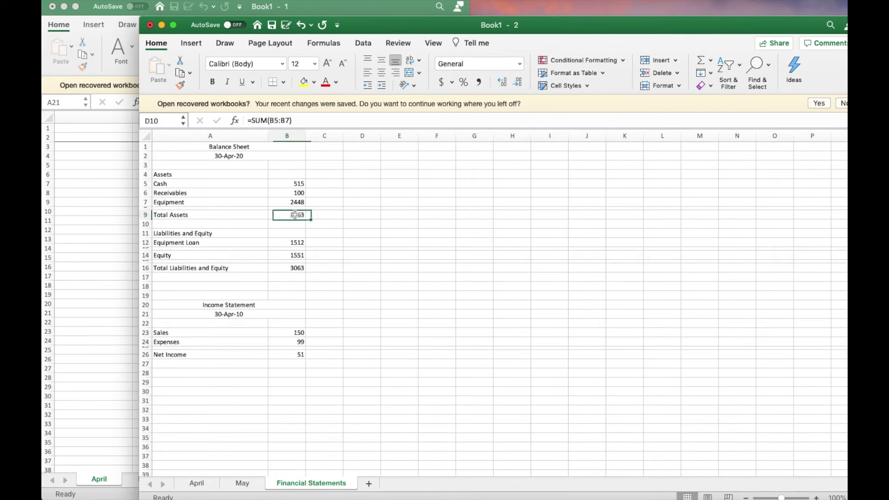
click(284, 81)
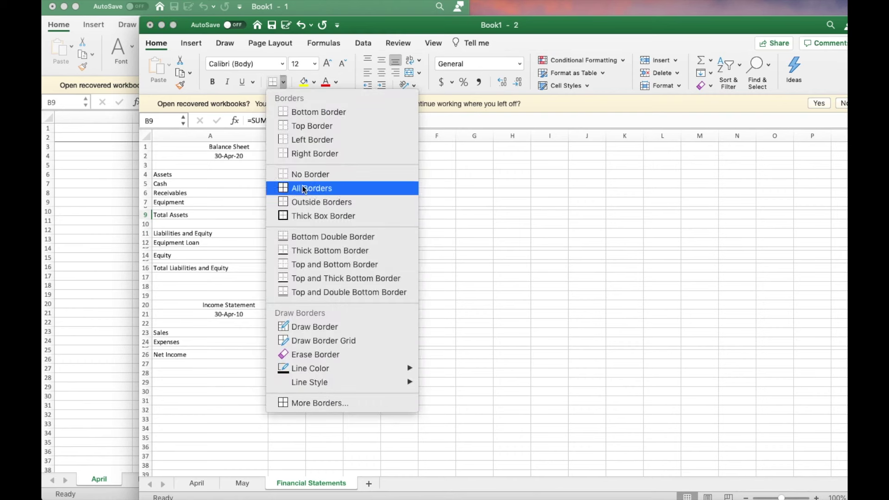
click(311, 293)
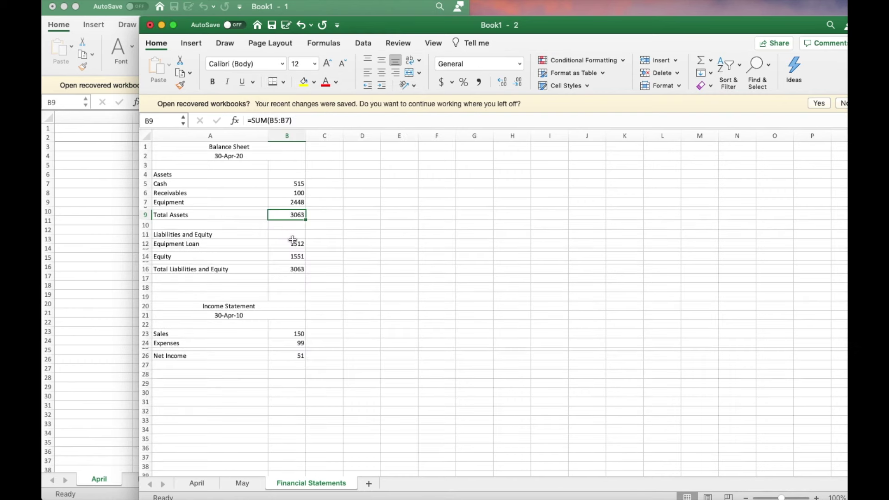
Step: Apply the same top and double bottom border to the totals in B16 and B26
click(291, 271)
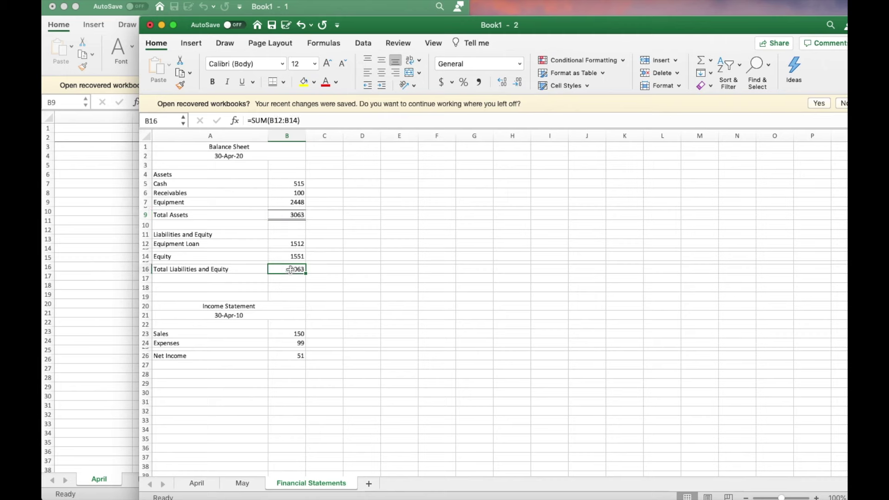
click(273, 82)
click(383, 255)
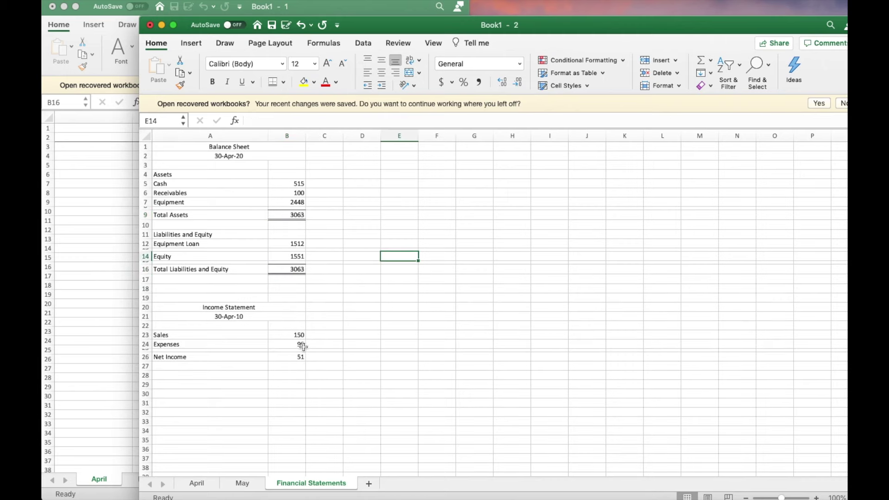
click(290, 357)
click(273, 82)
click(420, 328)
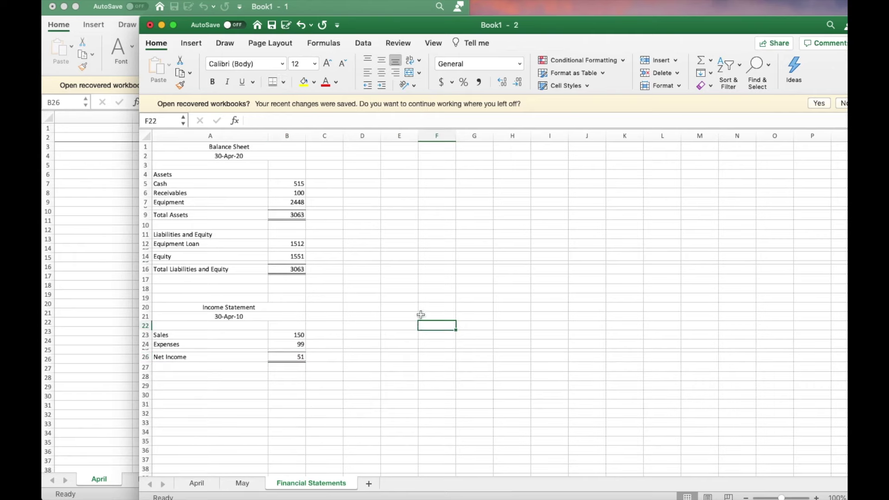
Step: Make the Assets heading in A4 and the Liabilities and Equity heading in A11 bold
click(185, 172)
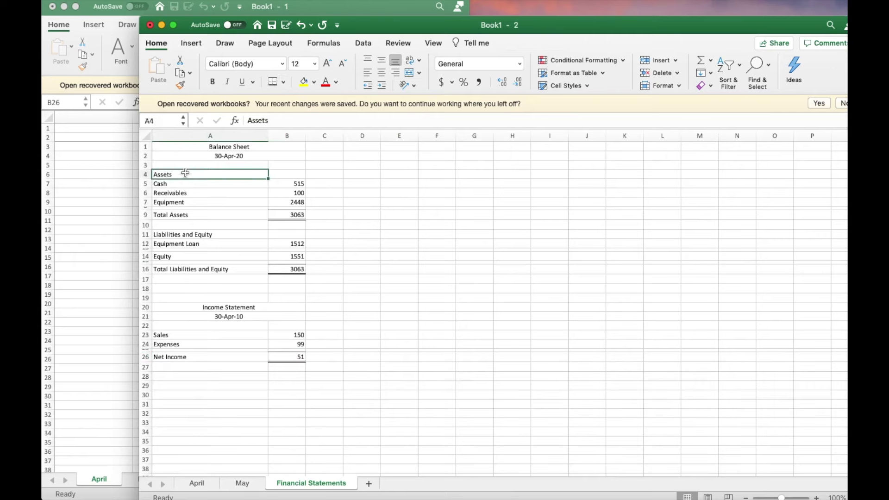
click(215, 82)
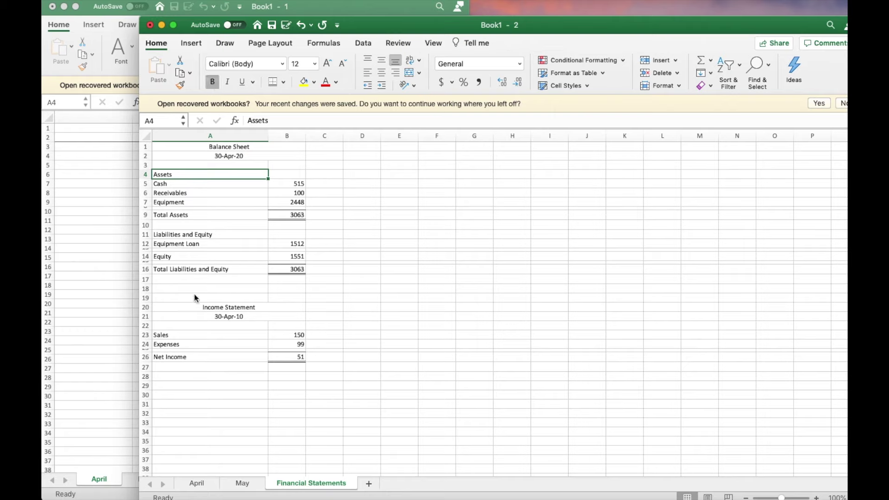
click(184, 236)
click(212, 82)
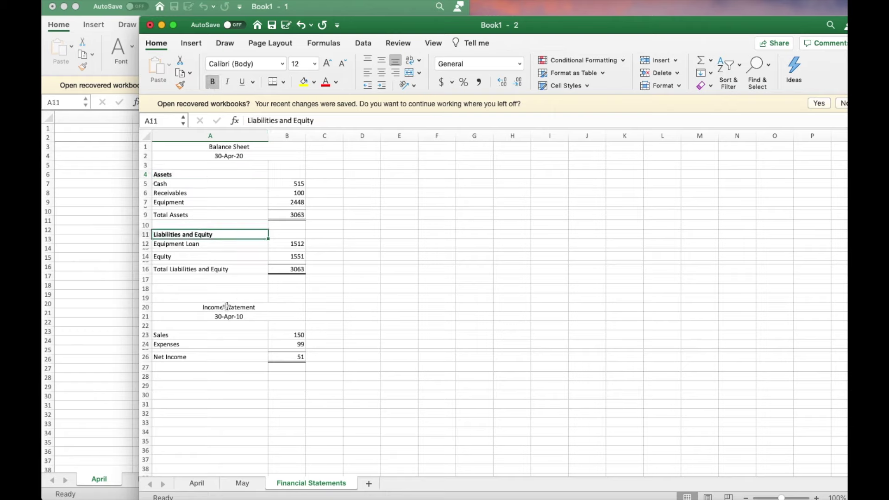
click(412, 308)
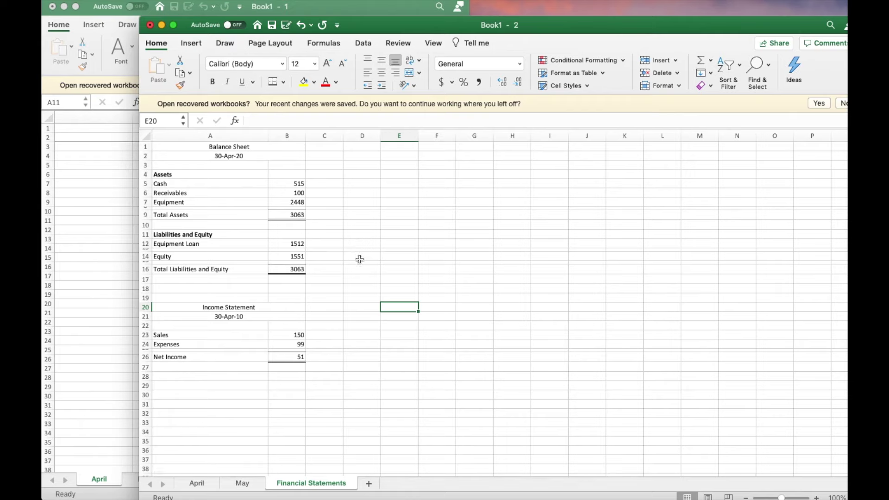
Step: Move the balance sheet and income statement amounts from column B to column C, keeping their rows
drag(299, 184, 308, 356)
click(385, 226)
drag(298, 184, 298, 272)
drag(306, 199, 333, 212)
drag(291, 335, 325, 348)
click(329, 175)
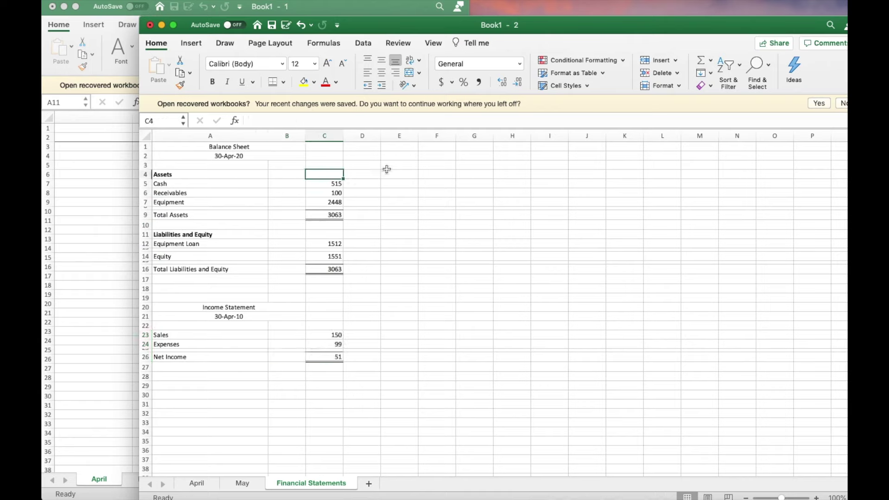
Step: Enter the column headings April in C3 and May in B3
click(332, 165)
text(April)
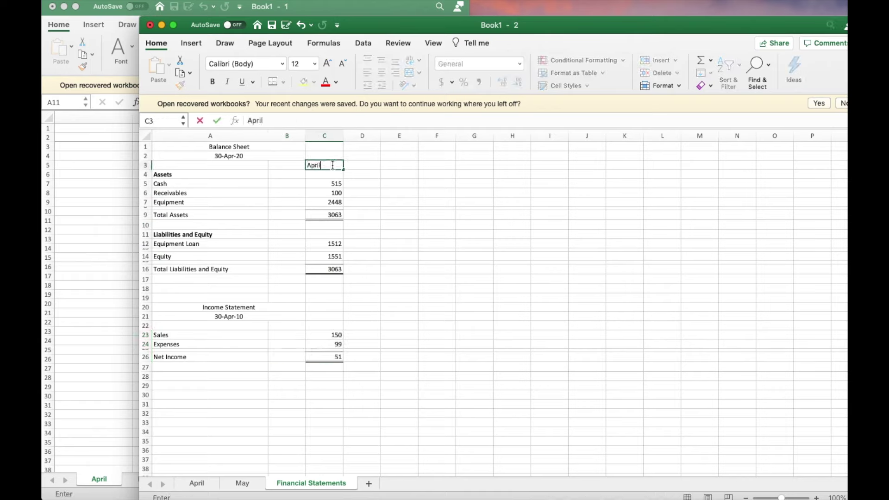
key(Left)
text(May)
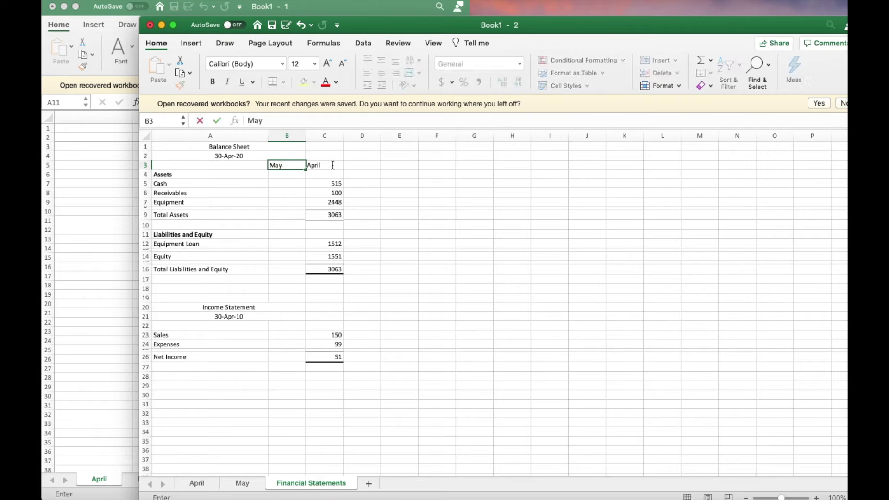
click(332, 165)
click(401, 194)
Step: Add a bottom border under the month headings in B3:C3 and center them horizontally
drag(280, 165, 324, 165)
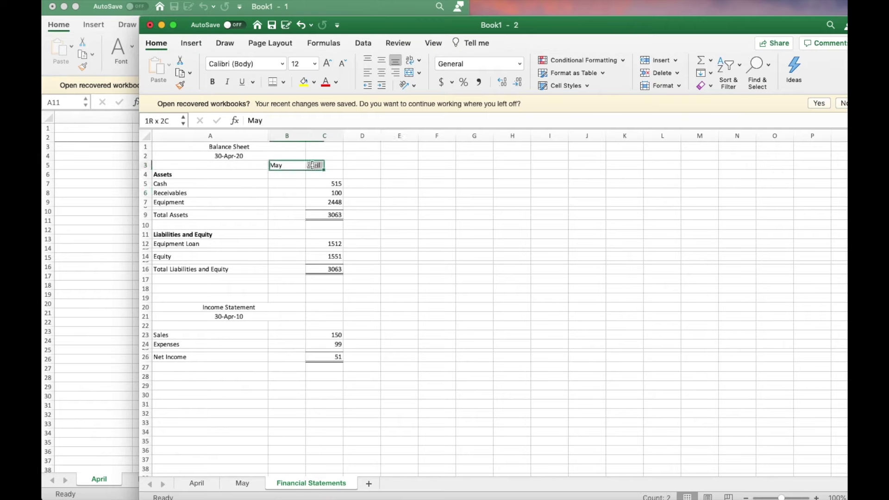
click(381, 62)
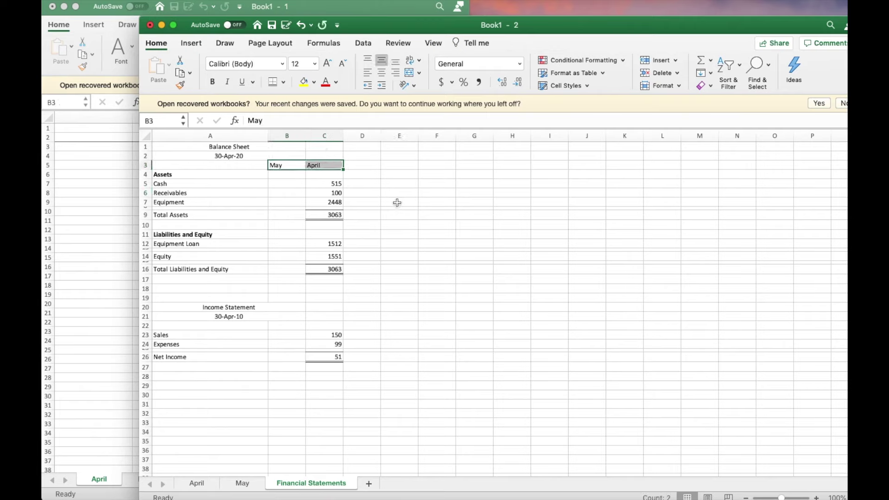
click(284, 82)
click(318, 111)
click(433, 244)
drag(296, 164, 317, 165)
click(382, 85)
click(409, 271)
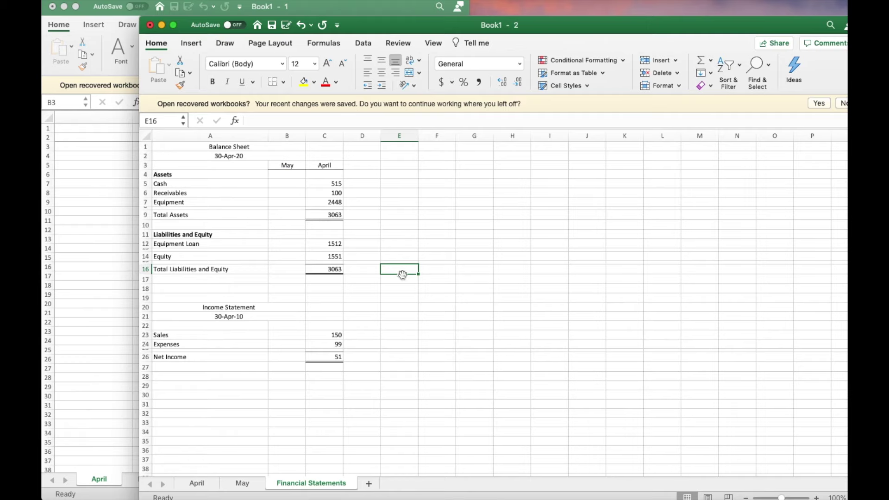
Step: Merge and center the Balance Sheet title across A1:C1 and its date across A2:C2
drag(209, 147, 331, 147)
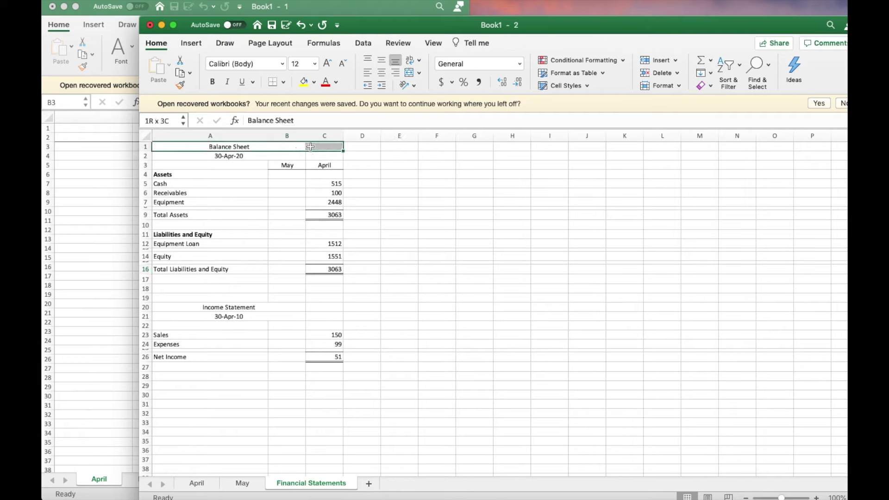
click(409, 73)
drag(211, 156, 331, 156)
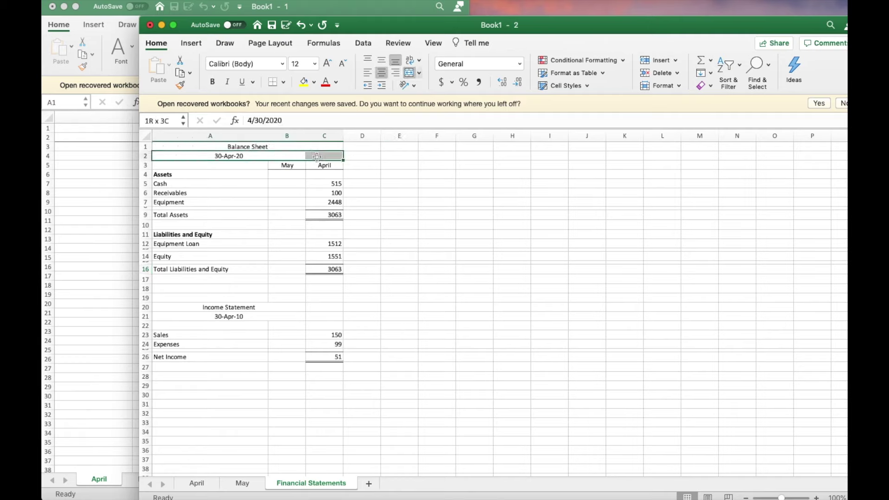
click(408, 74)
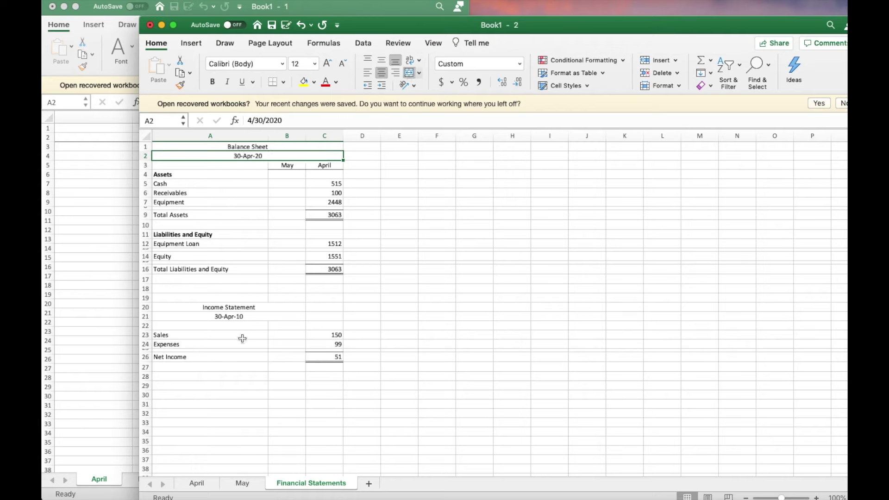
Step: Merge and center the Income Statement title across A20:C20 and its date across A21:C21
drag(239, 308, 329, 307)
click(409, 73)
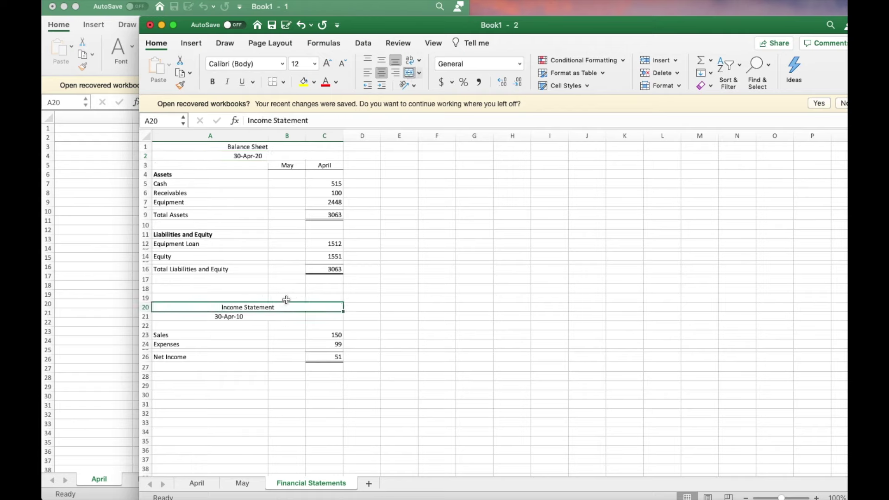
drag(256, 317, 331, 316)
click(409, 73)
click(409, 74)
click(410, 74)
click(408, 378)
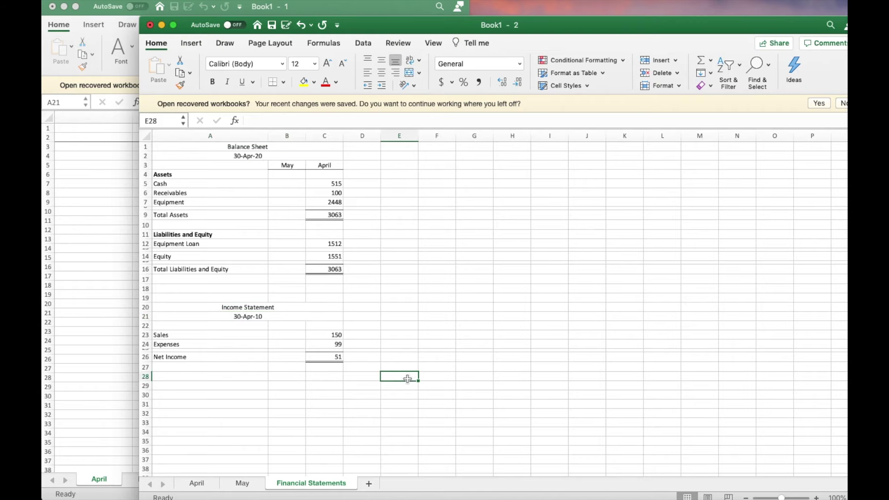
Step: Display the April sheet and reposition and resize the workbook window so the receivables columns are in view
click(197, 483)
click(242, 484)
click(309, 482)
click(198, 484)
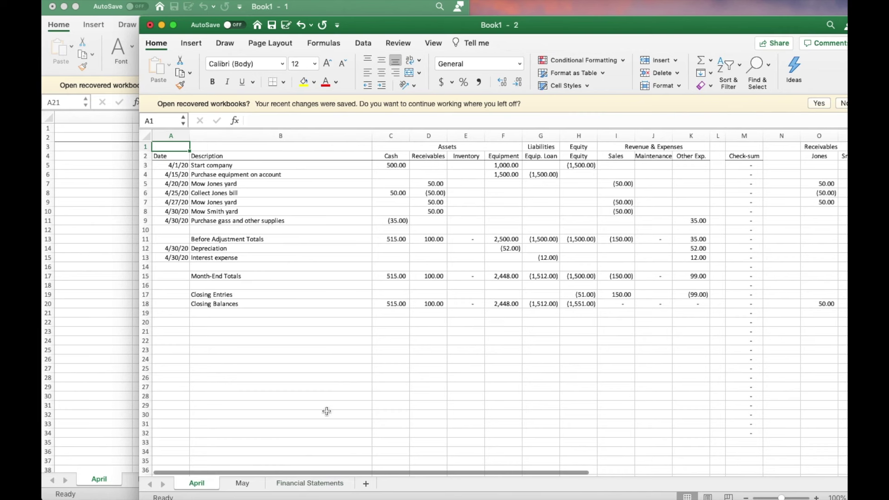
drag(686, 25, 590, 10)
drag(763, 272, 808, 272)
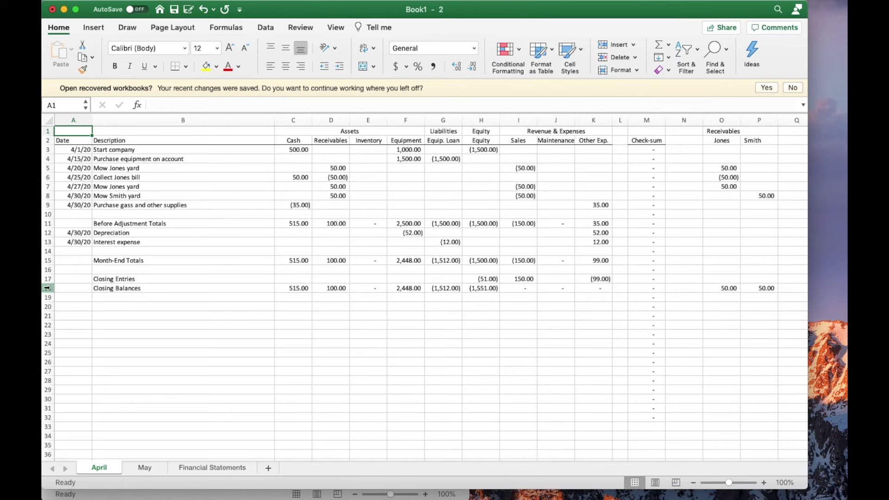
Step: Apply a Top and Bottom Border to rows 18, 11 and 15, the closing balance and total rows of the April sheet
click(47, 288)
click(186, 67)
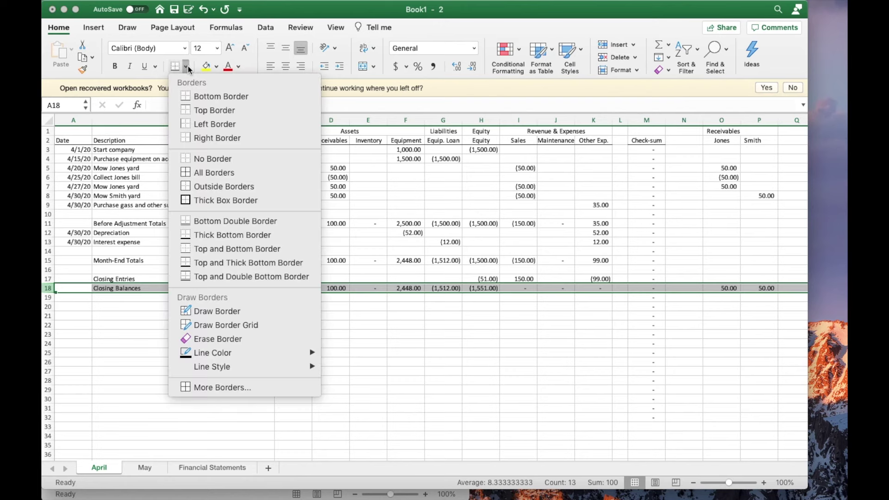
click(236, 248)
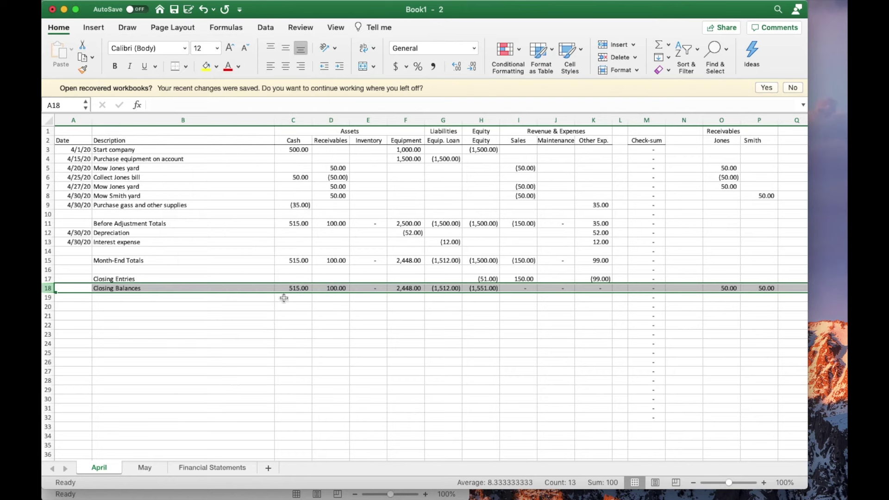
click(341, 323)
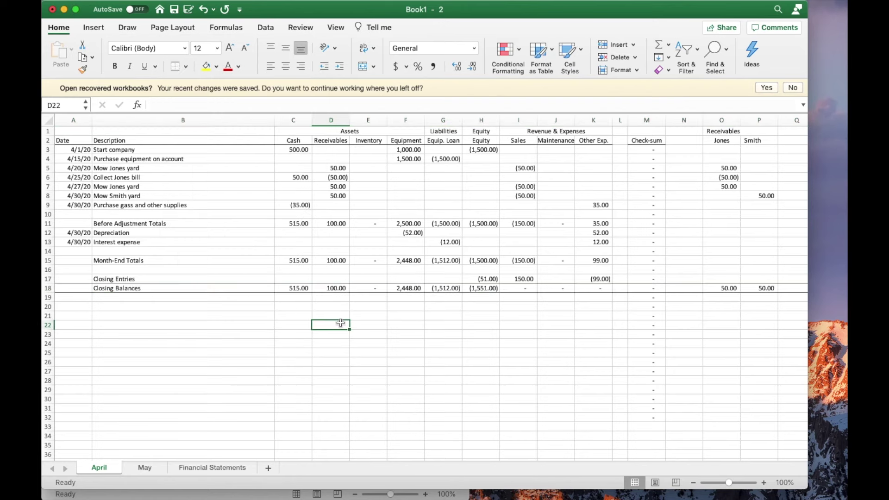
click(47, 223)
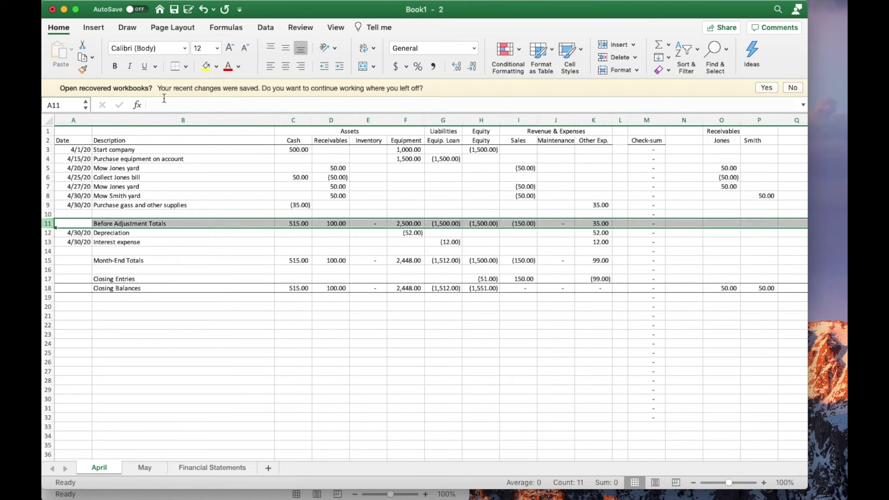
click(48, 260)
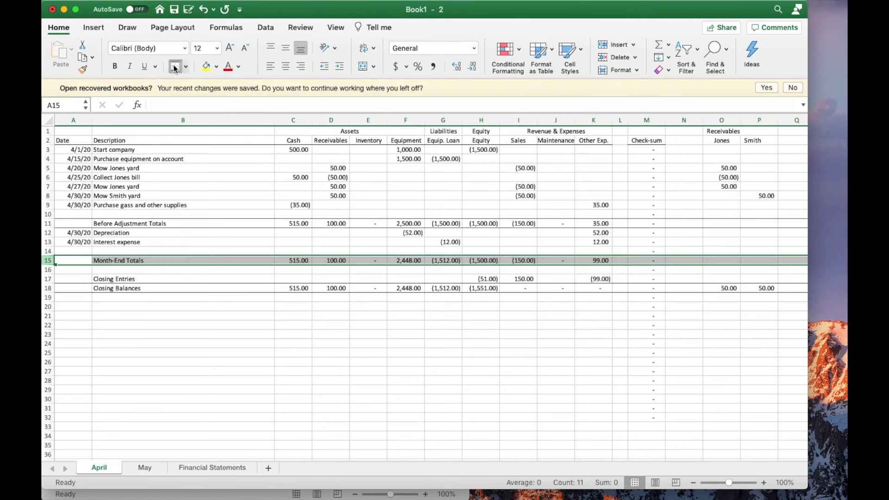
click(399, 432)
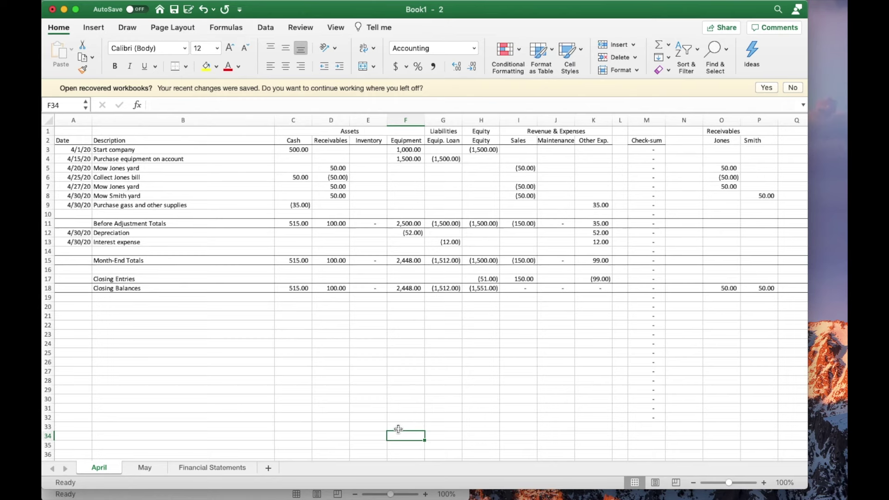
Step: Fill the Closing Balances row 18 of the April sheet with light gray
click(48, 287)
click(218, 66)
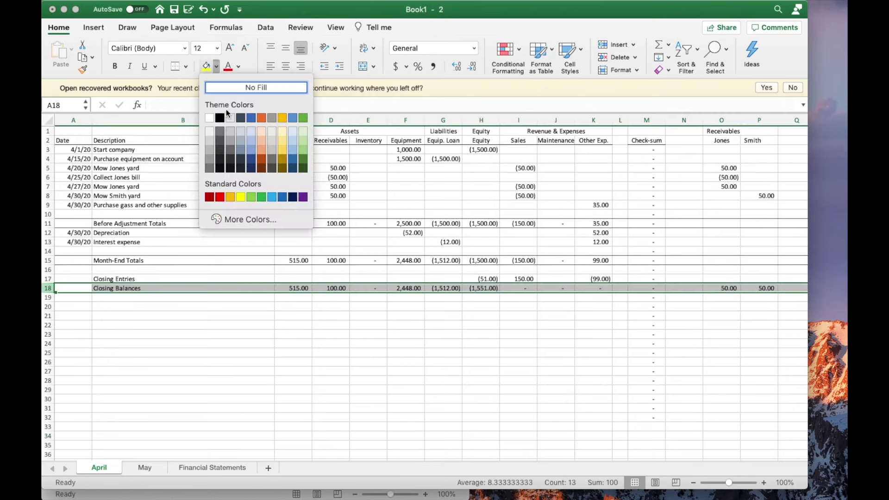
click(209, 138)
click(310, 372)
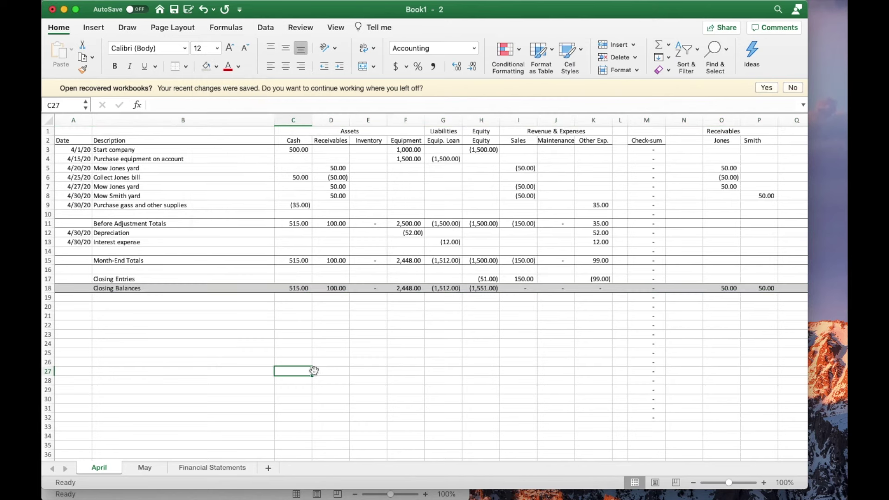
Step: On the May sheet, label B34 Totals, sum C3:C33 in C34 and fill the formula across to K34
click(143, 467)
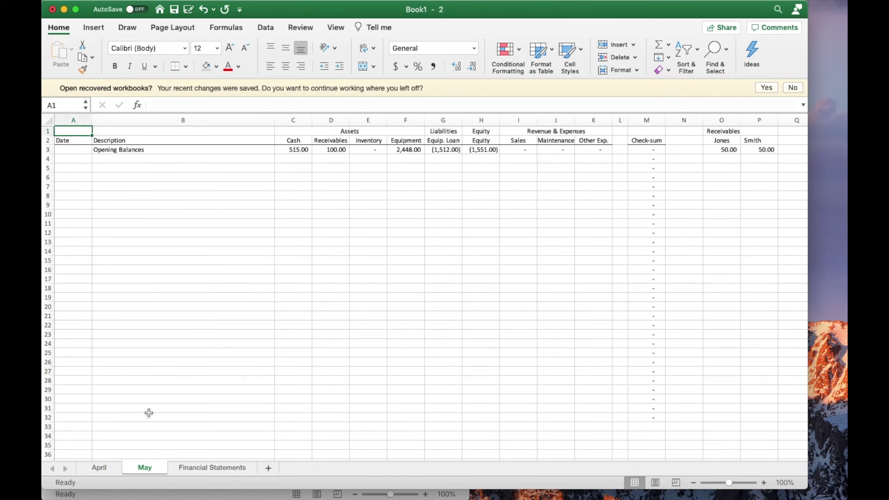
click(116, 437)
text(Totals)
key(Tab)
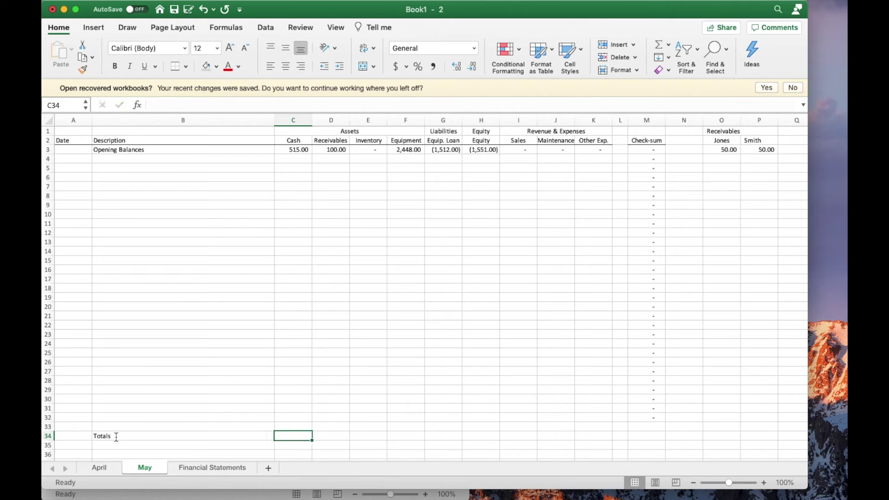
text(=sum()
drag(293, 150, 600, 440)
key(Return)
click(310, 437)
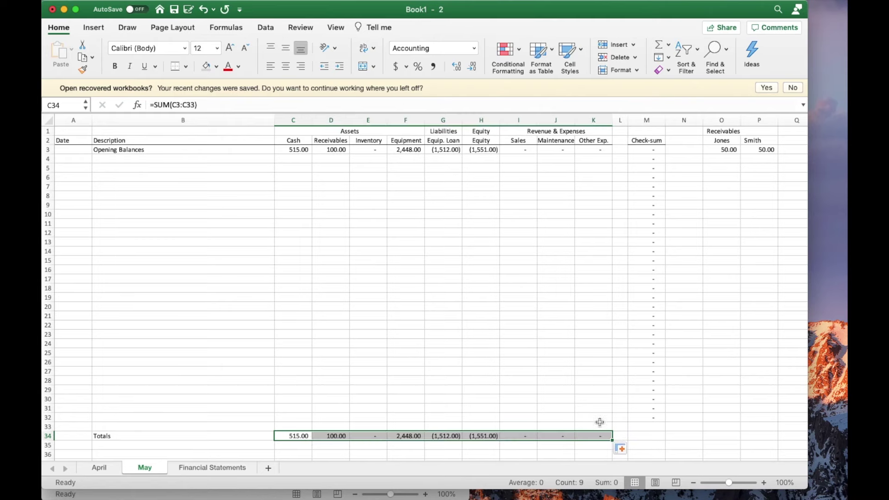
click(599, 392)
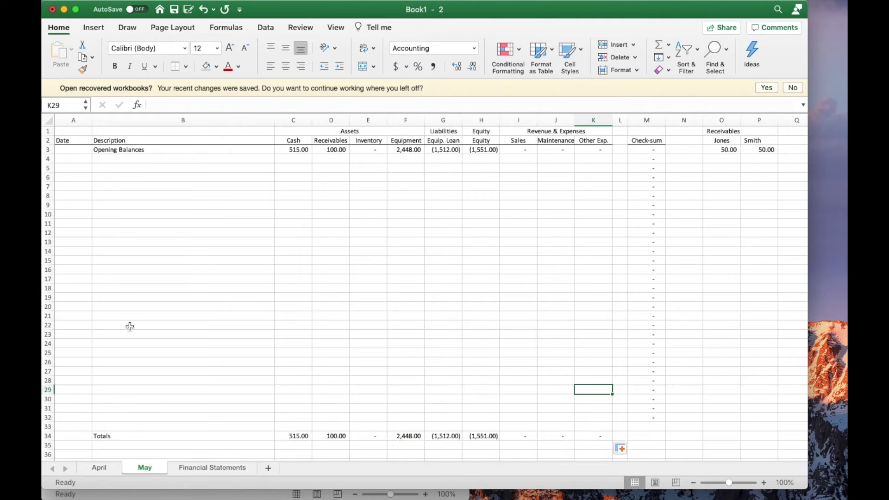
Step: Record the collection from the customer in column O on May row 4, with 50 in Cash and -50 in Receivables
click(111, 160)
text(Collect from Jo)
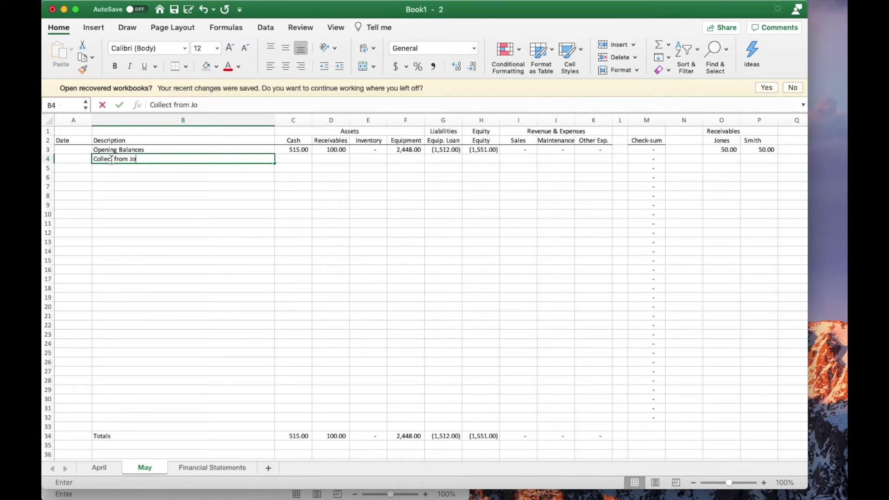
key(Tab)
text(50)
key(Tab)
text(-)
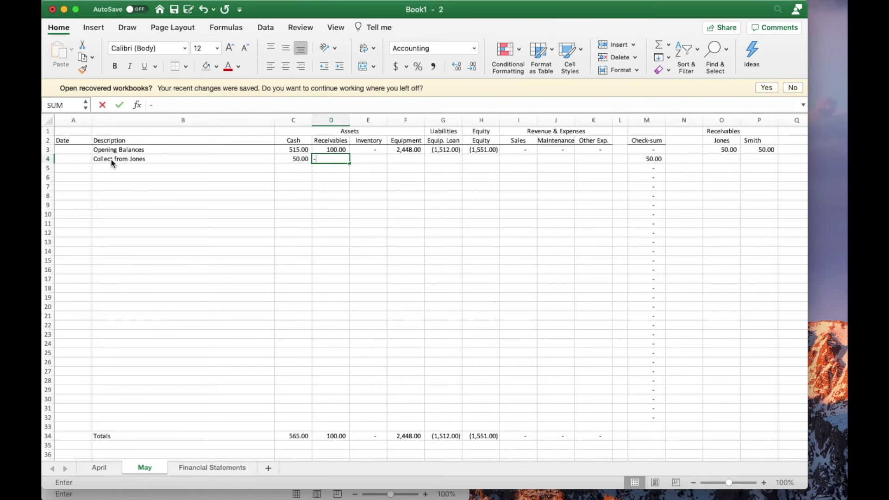
text(50)
key(Tab)
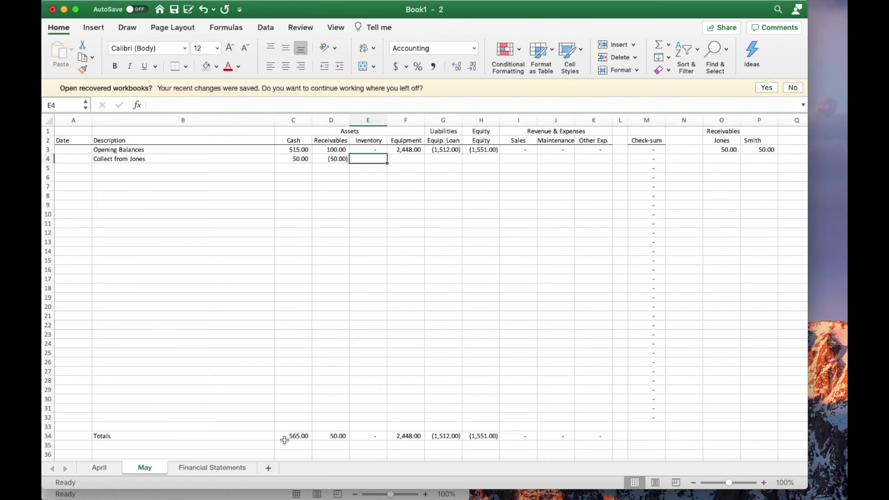
Step: Apply a top and bottom border to the May totals in C34:K34
drag(294, 436, 593, 436)
click(174, 66)
click(503, 349)
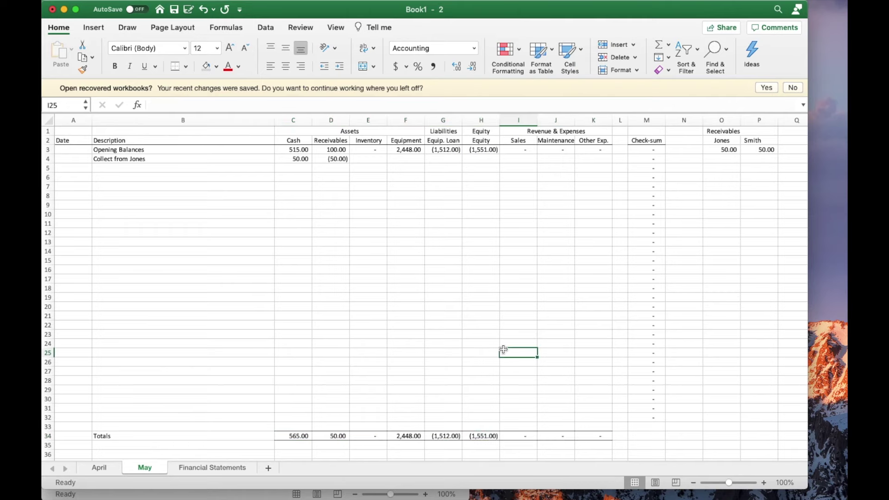